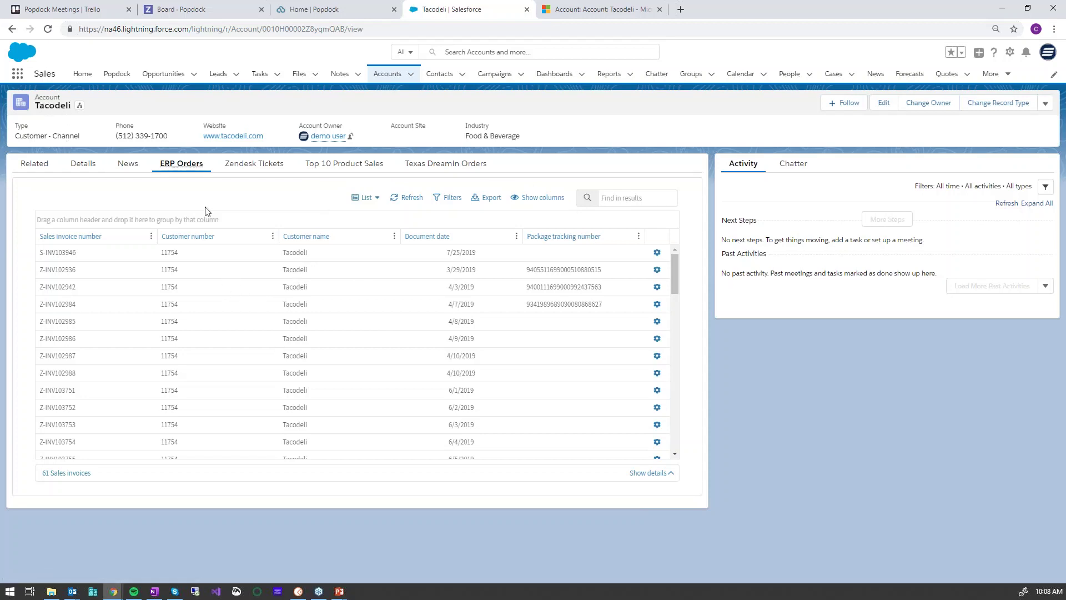
Select invoice Z-INV102984 and hide the Customer number column through its column menu
click(451, 305)
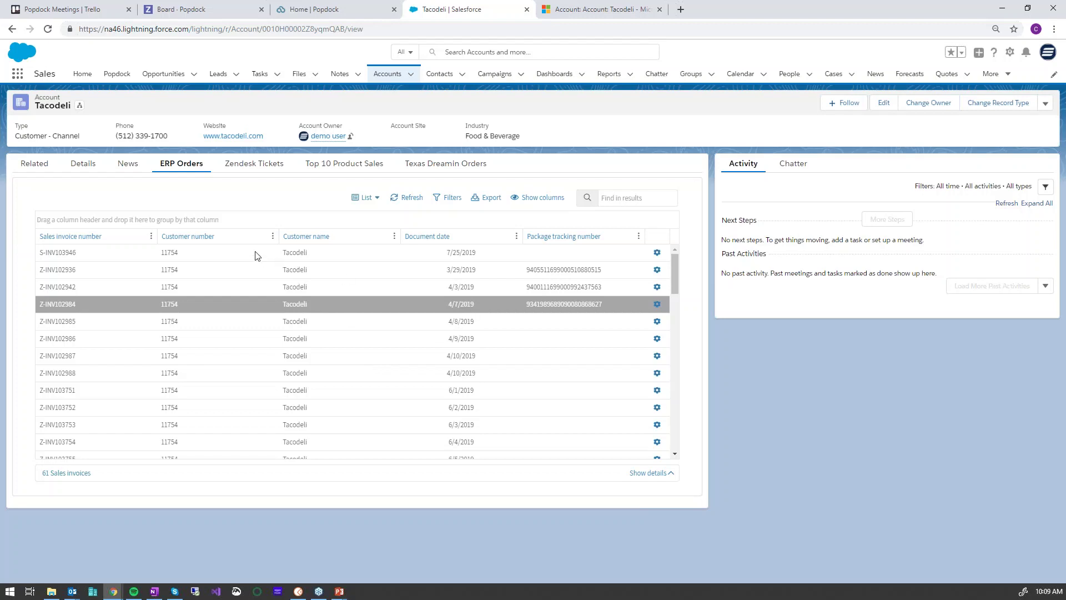
click(272, 237)
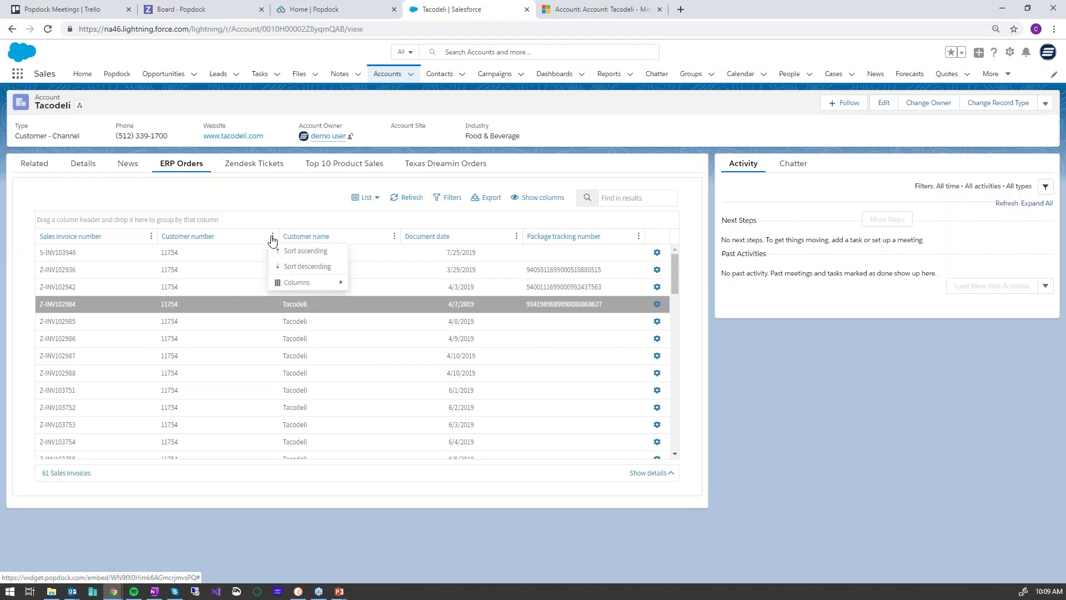
mouse_move(301, 283)
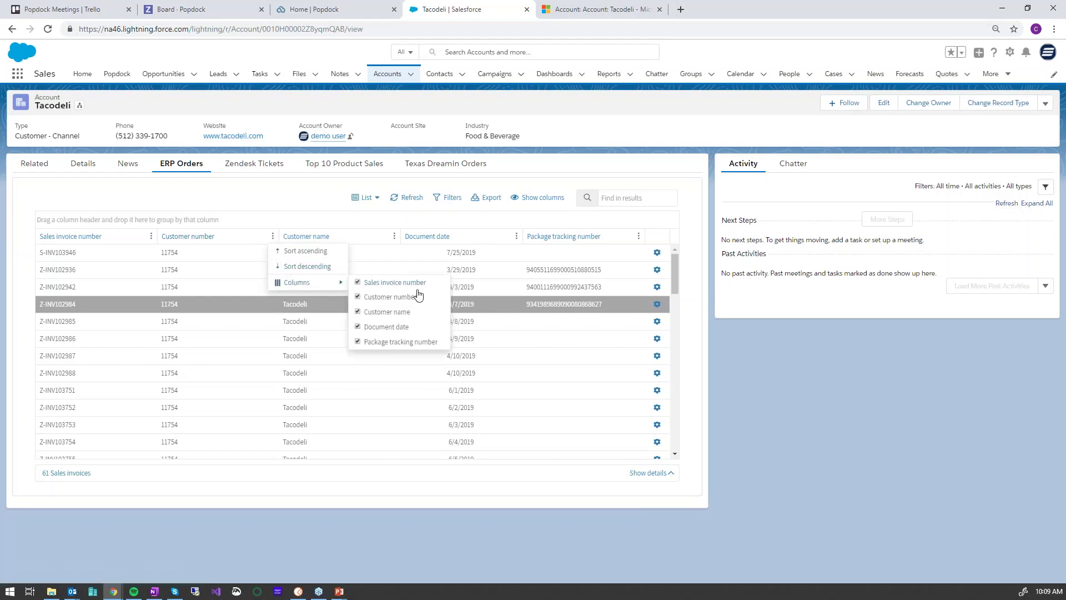
click(359, 297)
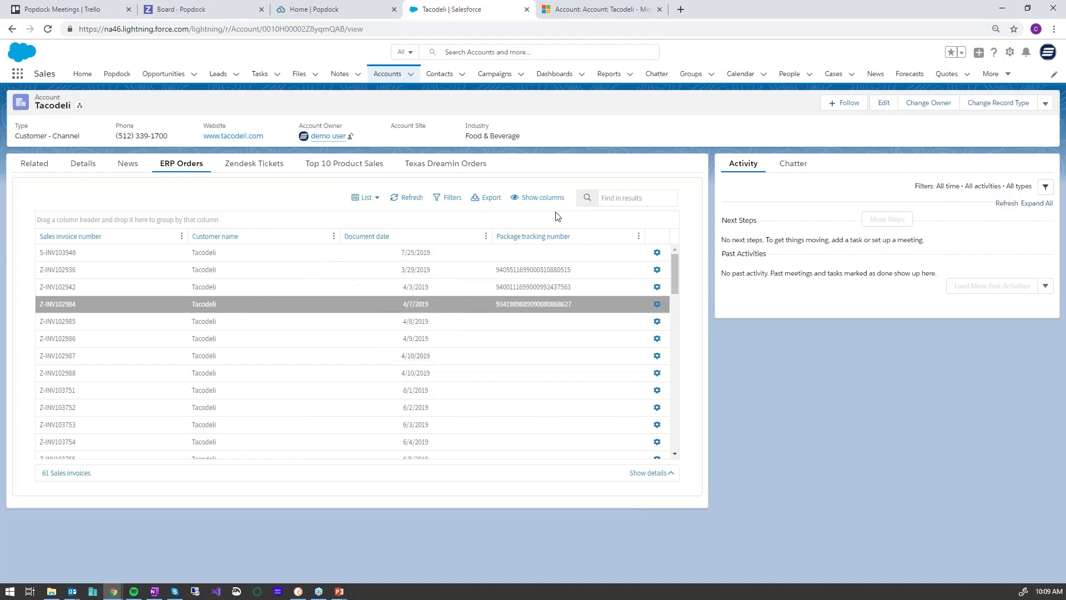
Search 'lo' in the column chooser and add Location code after the tracking number column
click(538, 199)
click(628, 215)
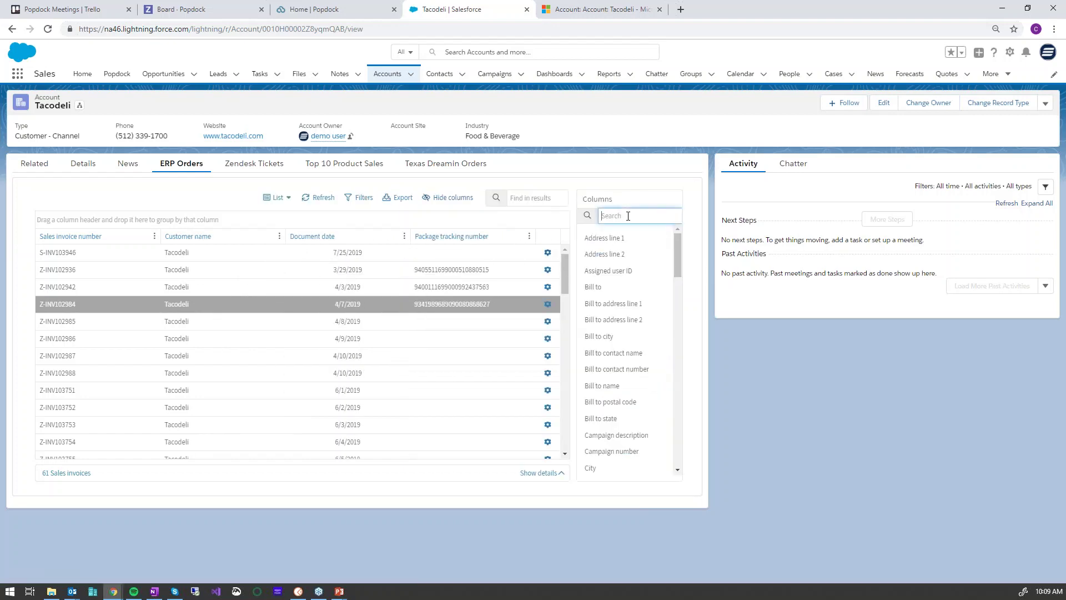
text(loc)
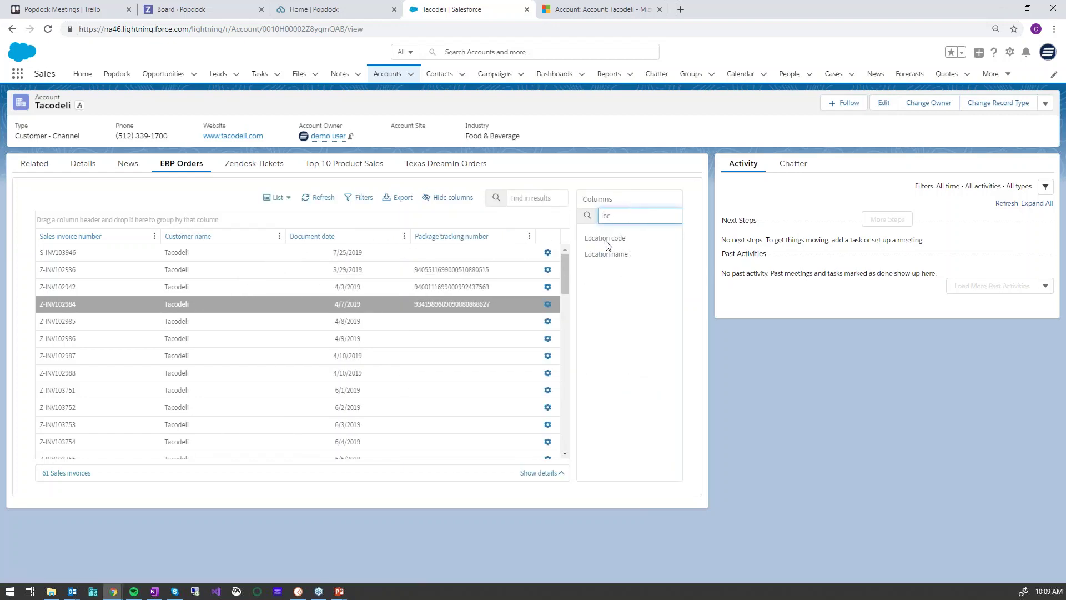
click(608, 241)
click(630, 472)
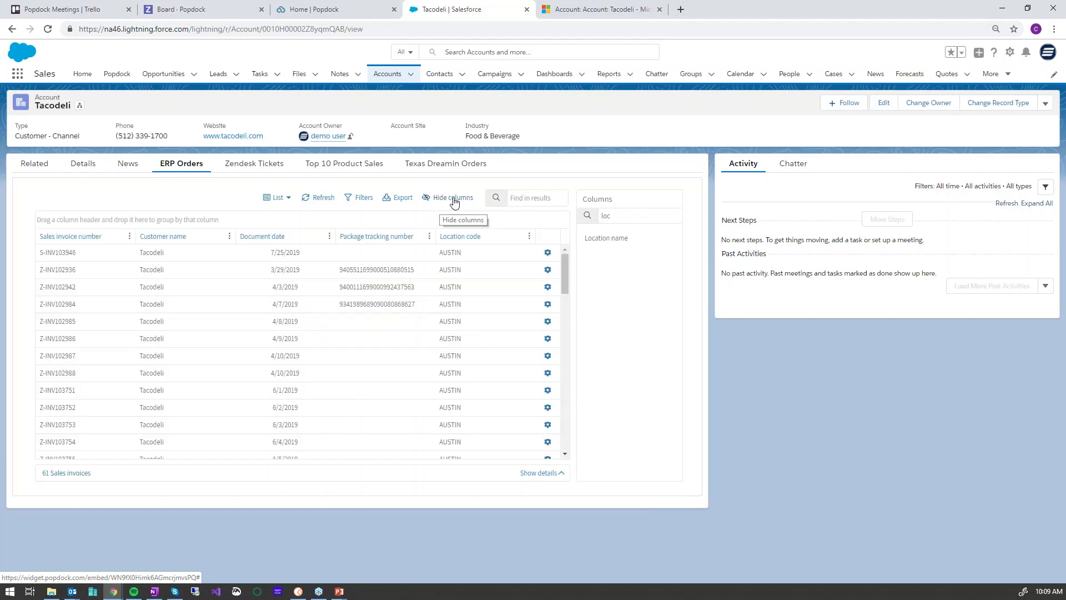
click(449, 200)
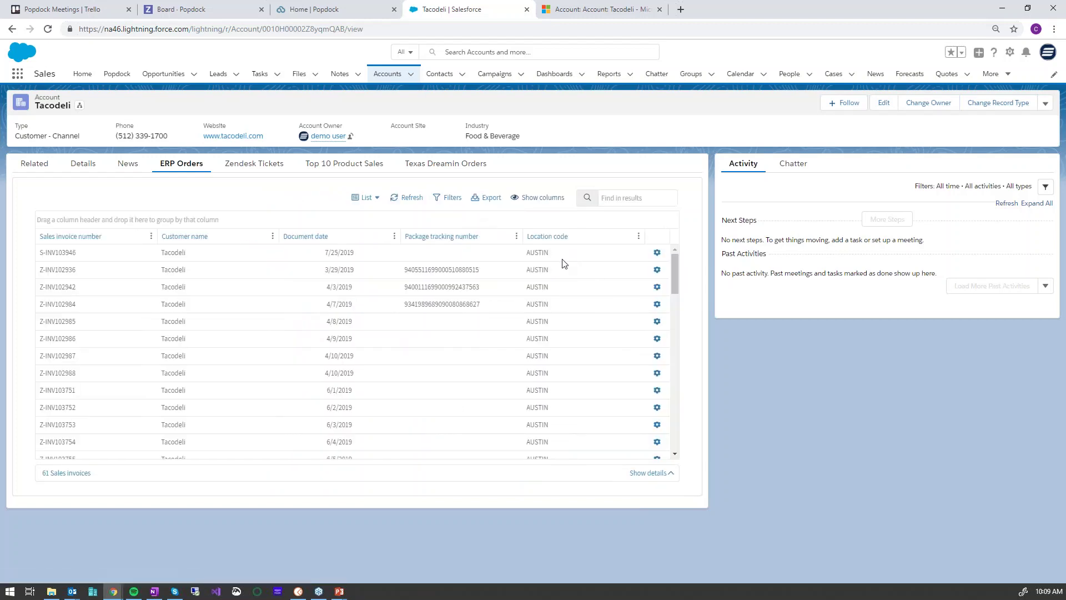
Group orders by Location code, collapse all groups, then expand AUSTIN and select Z-INV102984
drag(567, 241, 554, 224)
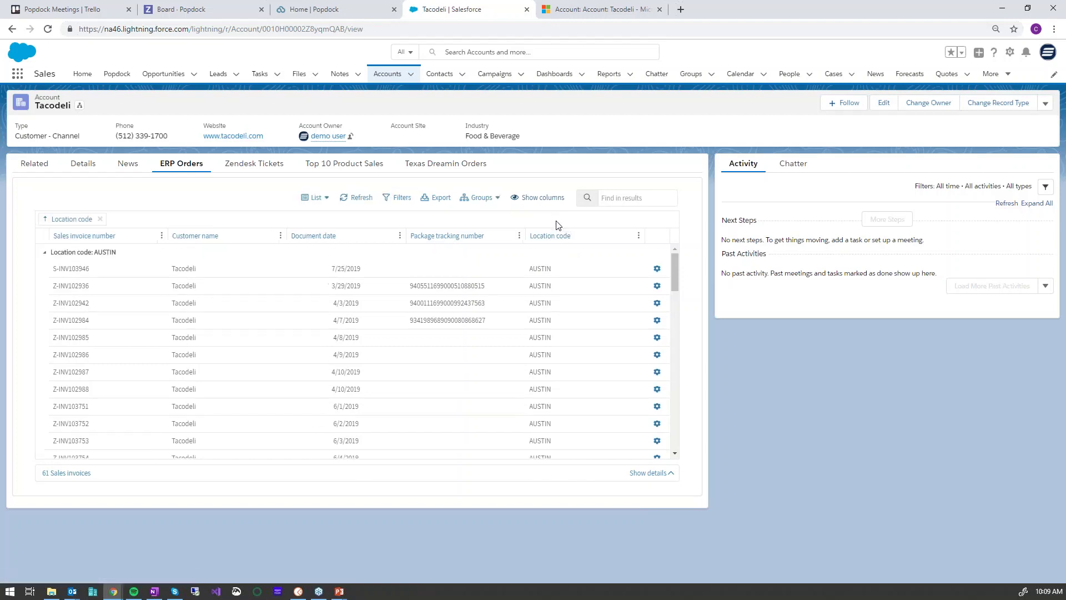
click(493, 201)
click(349, 232)
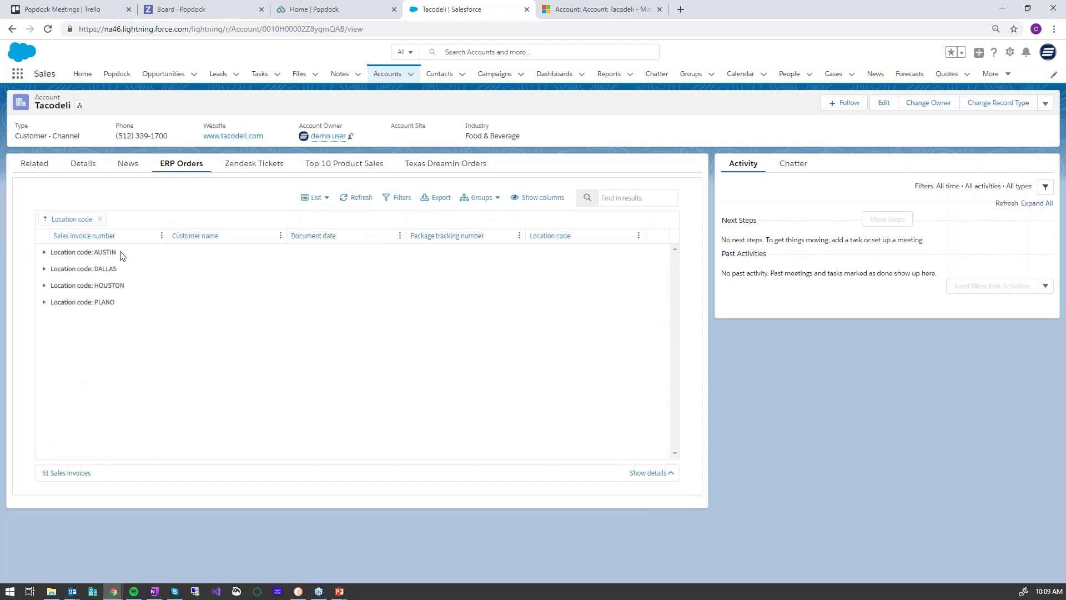
click(44, 253)
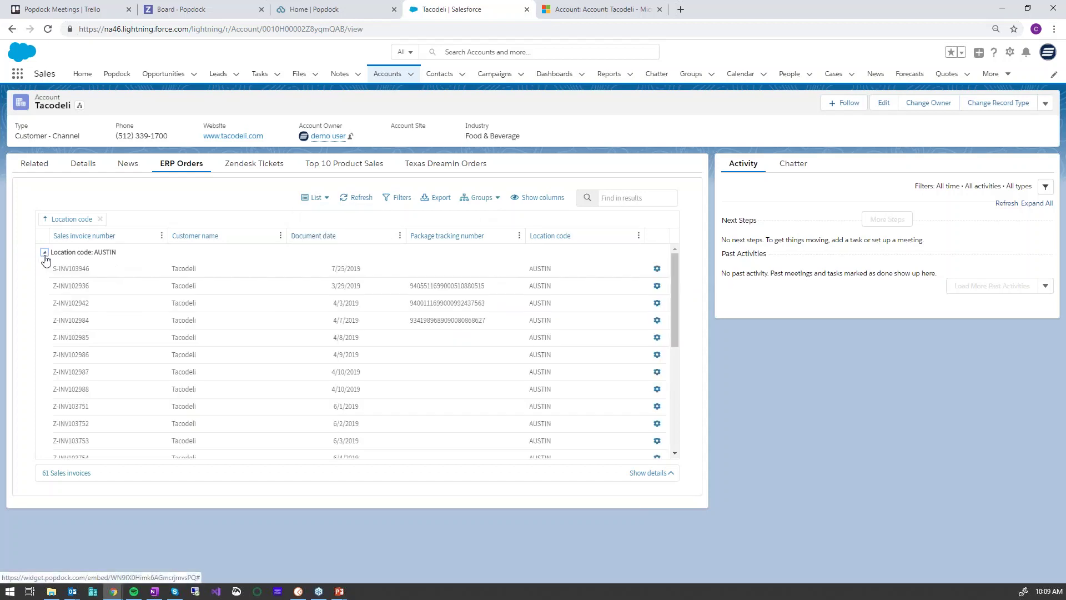
click(216, 320)
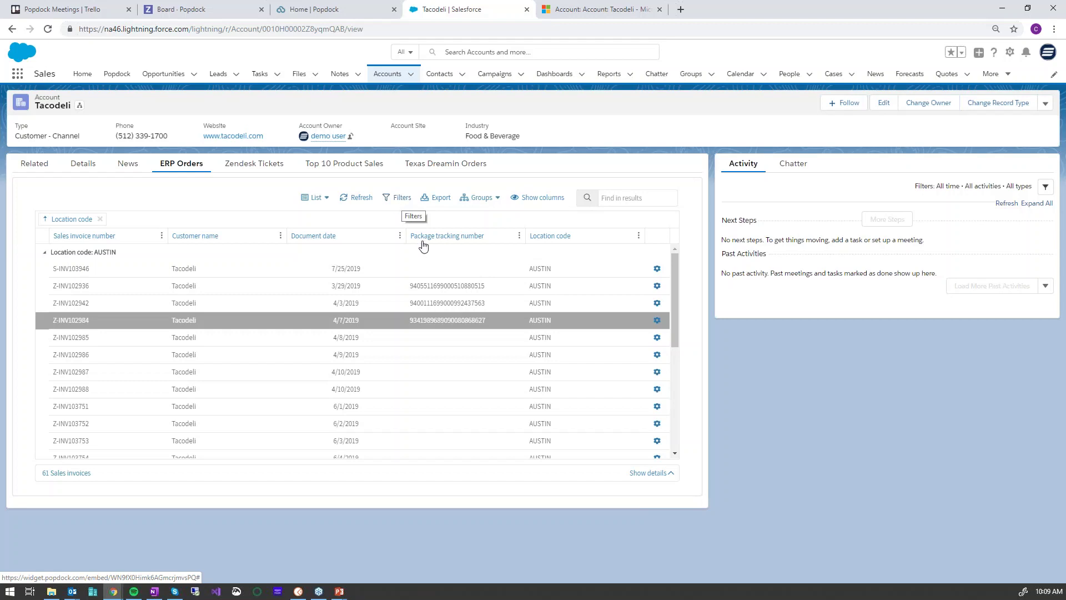
Show the invoice's order lines in the details pane and scroll through them
click(654, 473)
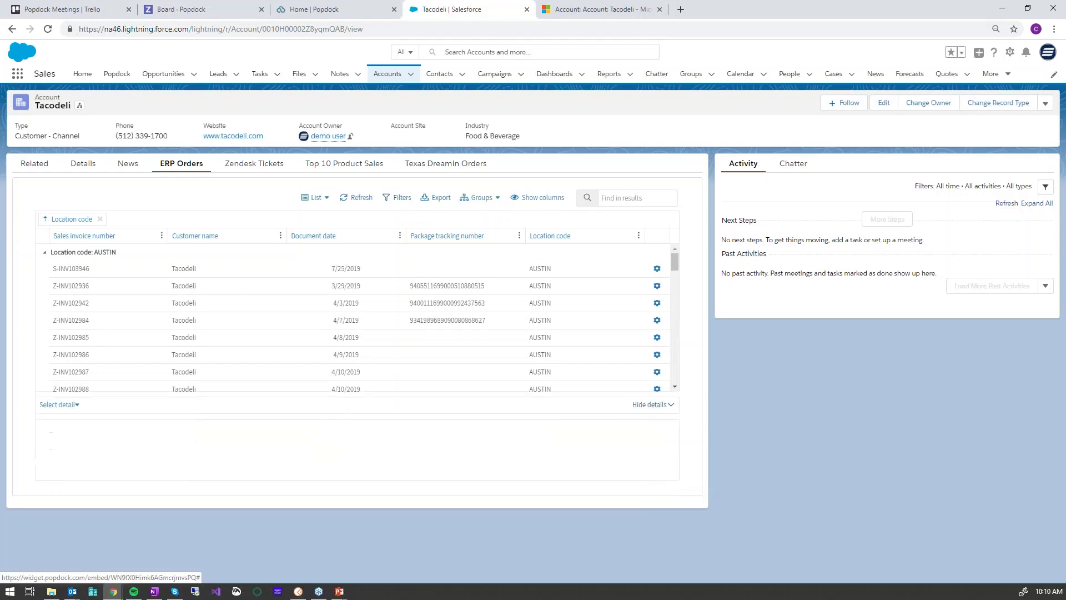
click(74, 405)
click(58, 420)
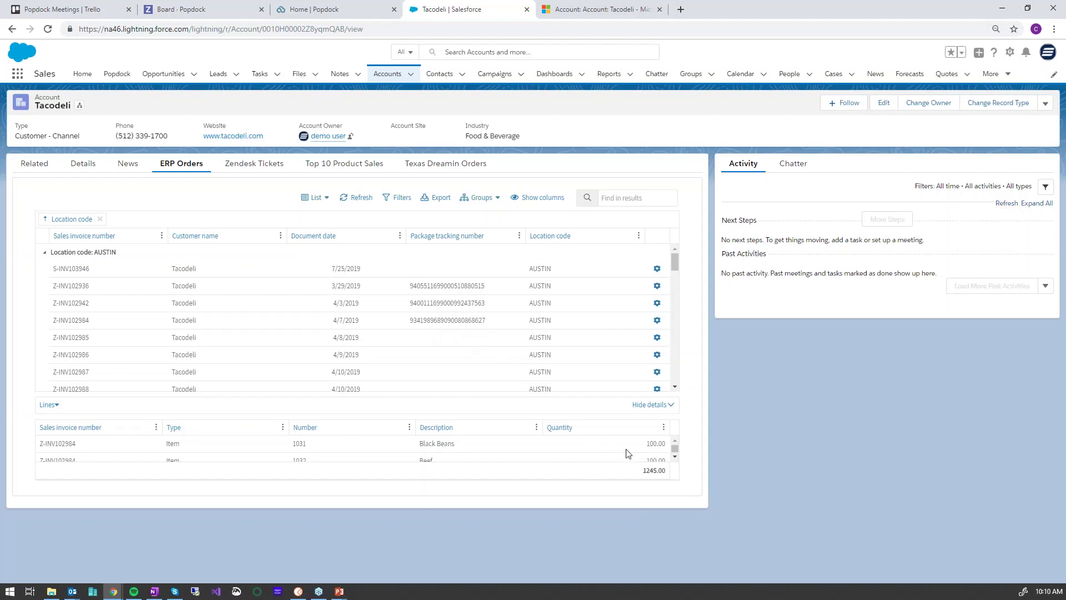
click(675, 456)
click(675, 457)
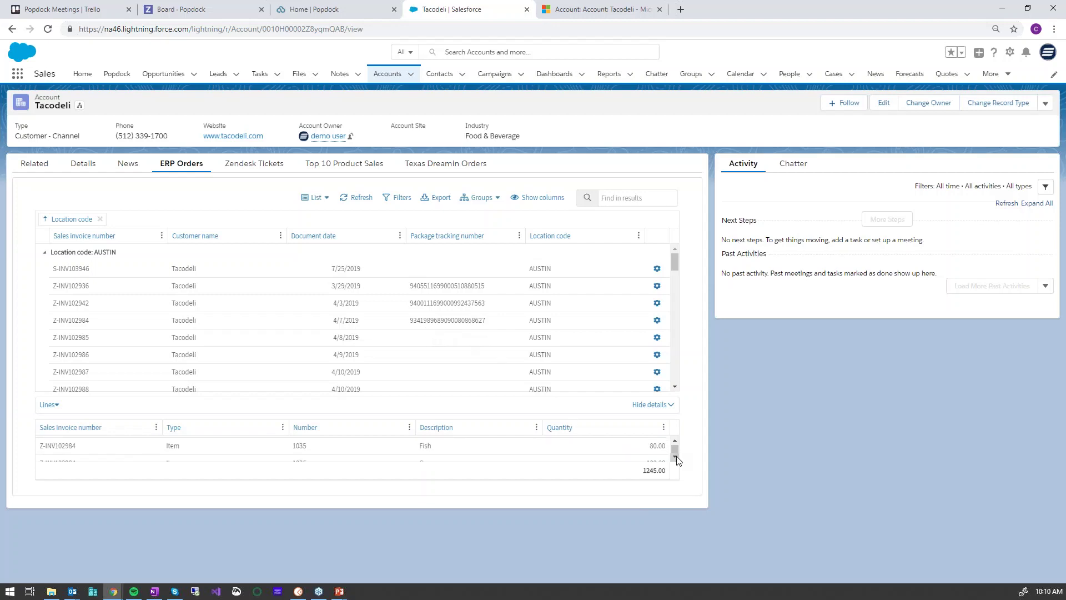
click(675, 457)
click(674, 457)
click(675, 456)
click(676, 456)
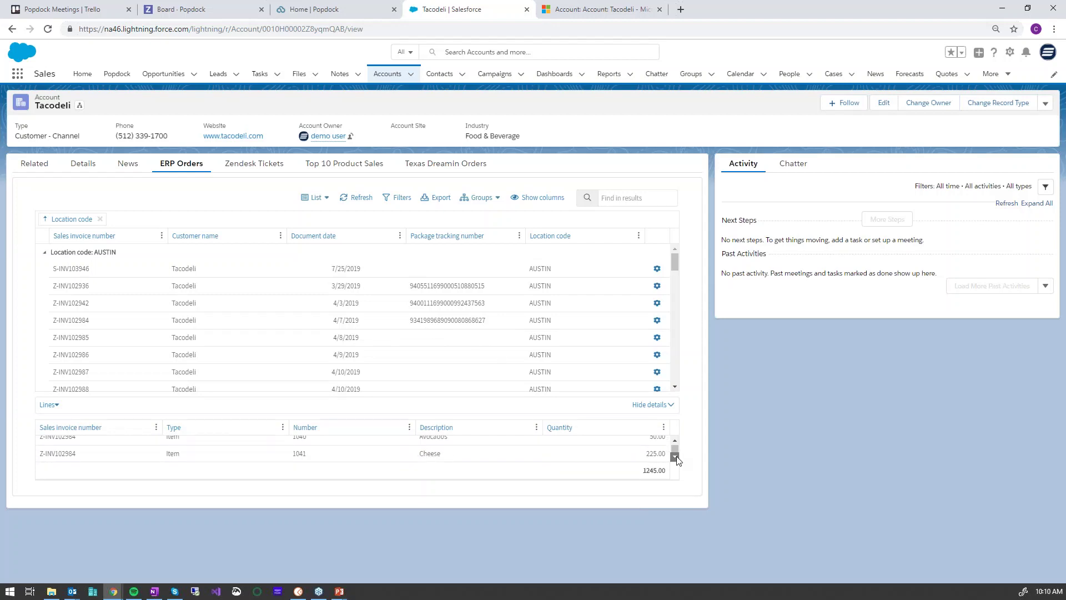
click(675, 457)
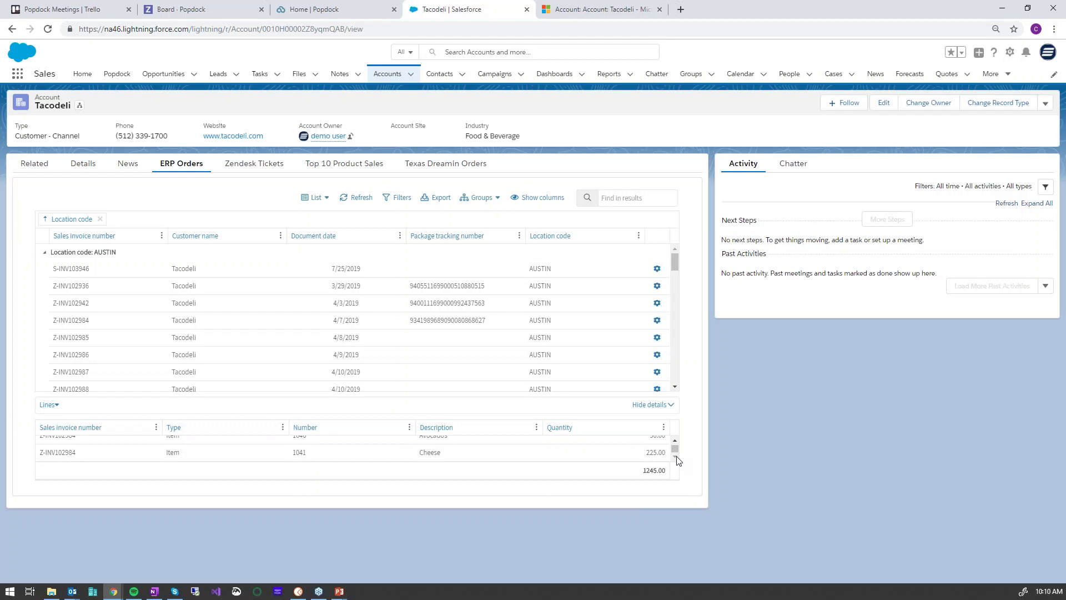
Switch the details to USPS Tracking and scroll through the HUTTO TX delivery events
click(56, 408)
click(70, 432)
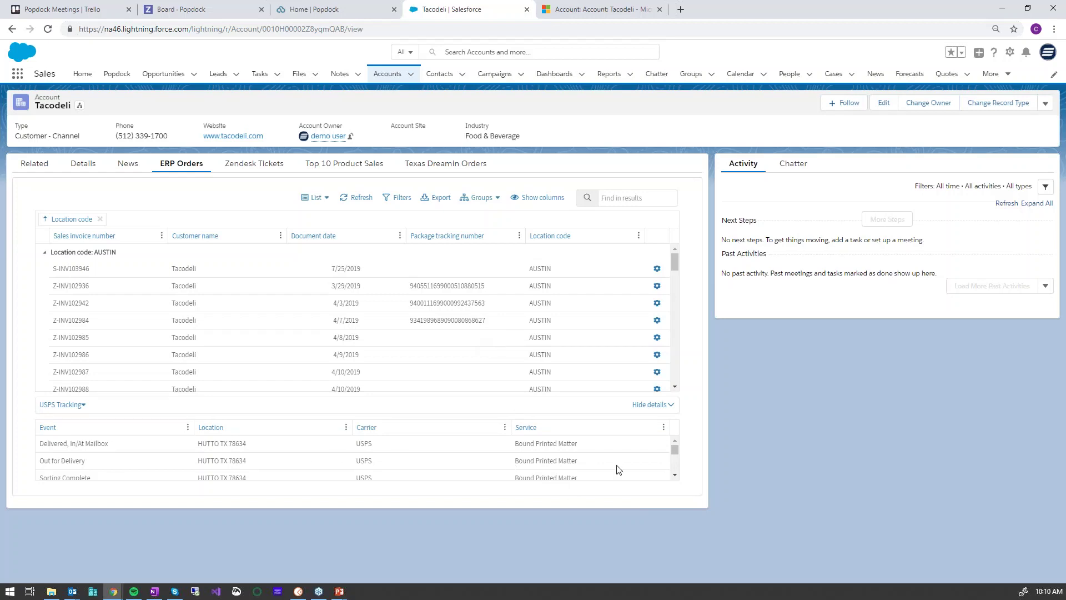
click(675, 475)
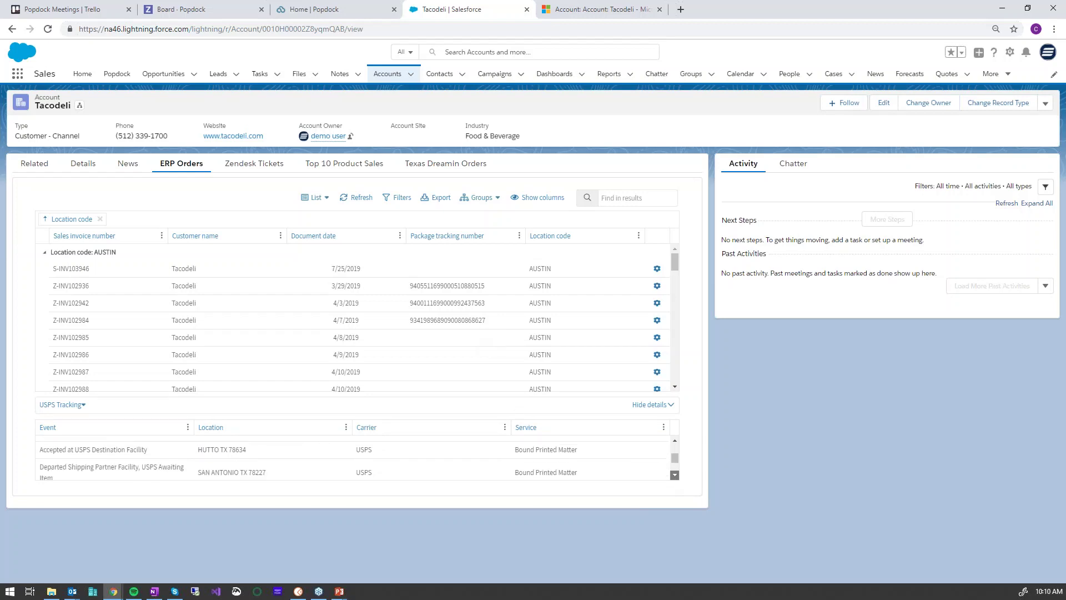
click(675, 475)
drag(673, 467, 674, 442)
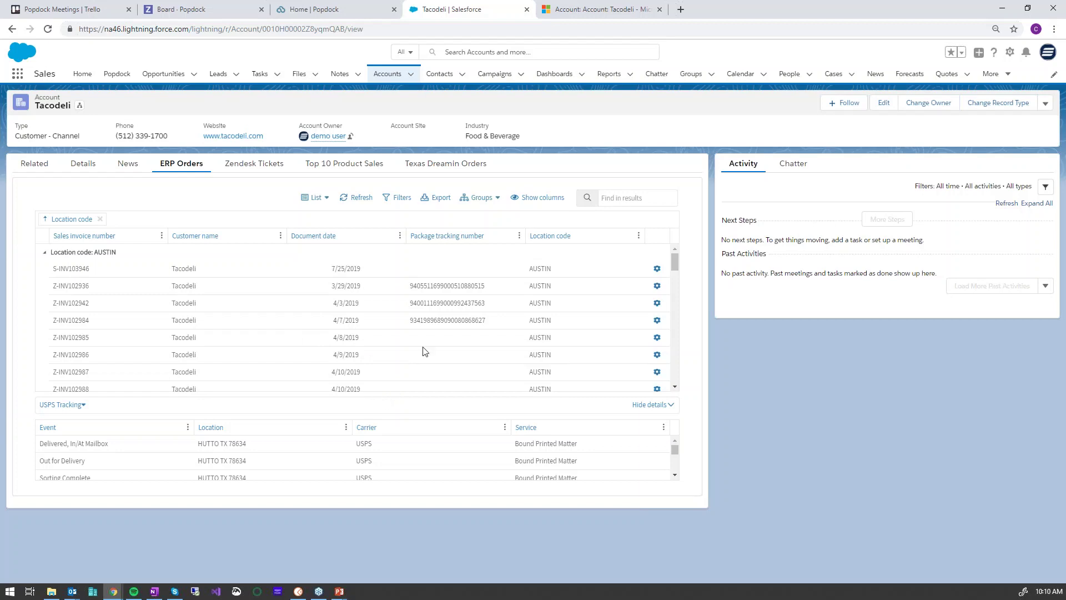
Switch to the Tacodeli account in Dynamics 365 and list its 4 Zendesk tickets
click(604, 13)
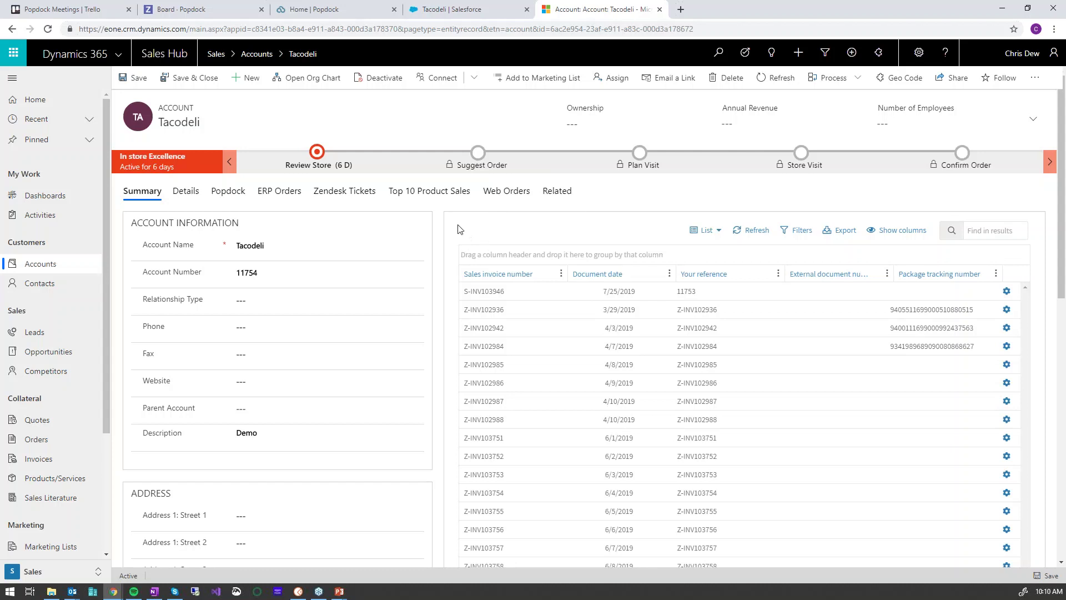
click(353, 193)
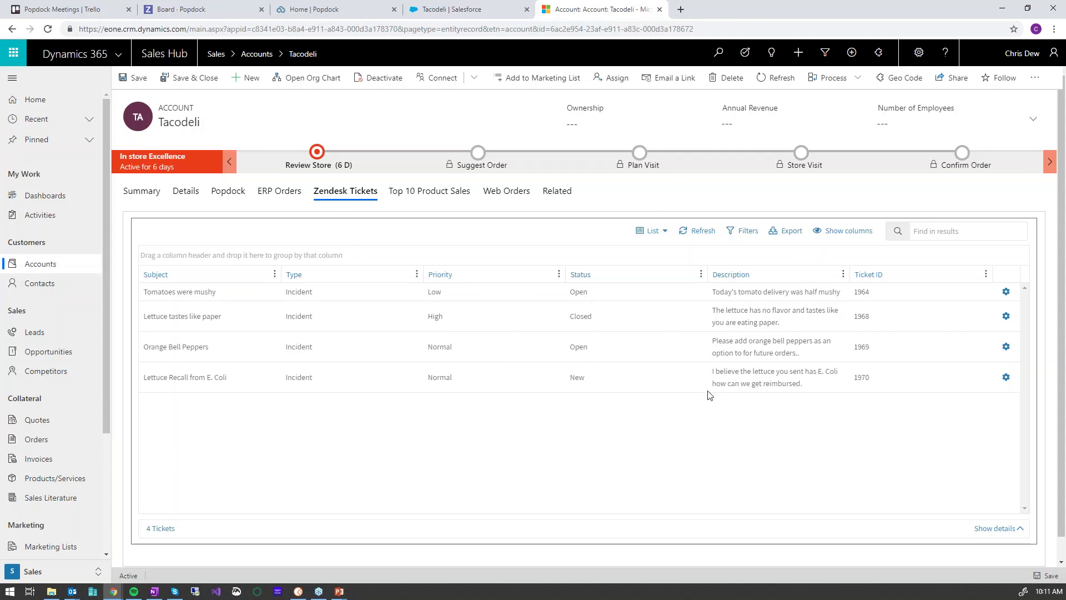
Filter tickets by 'let' and bring up actions for the Lettuce Recall from E. Coli ticket
click(949, 231)
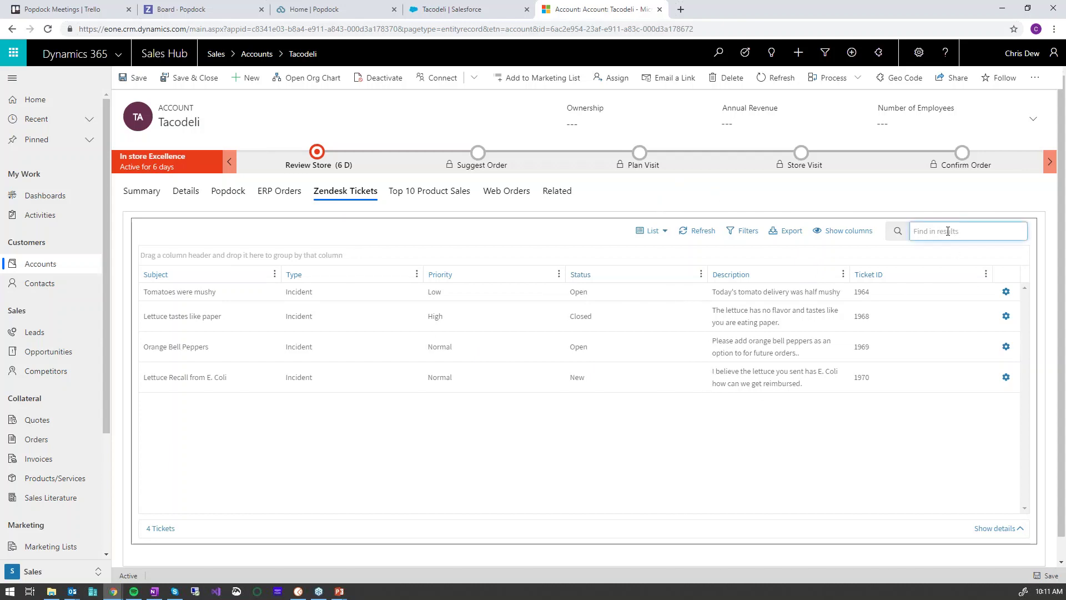
text(let)
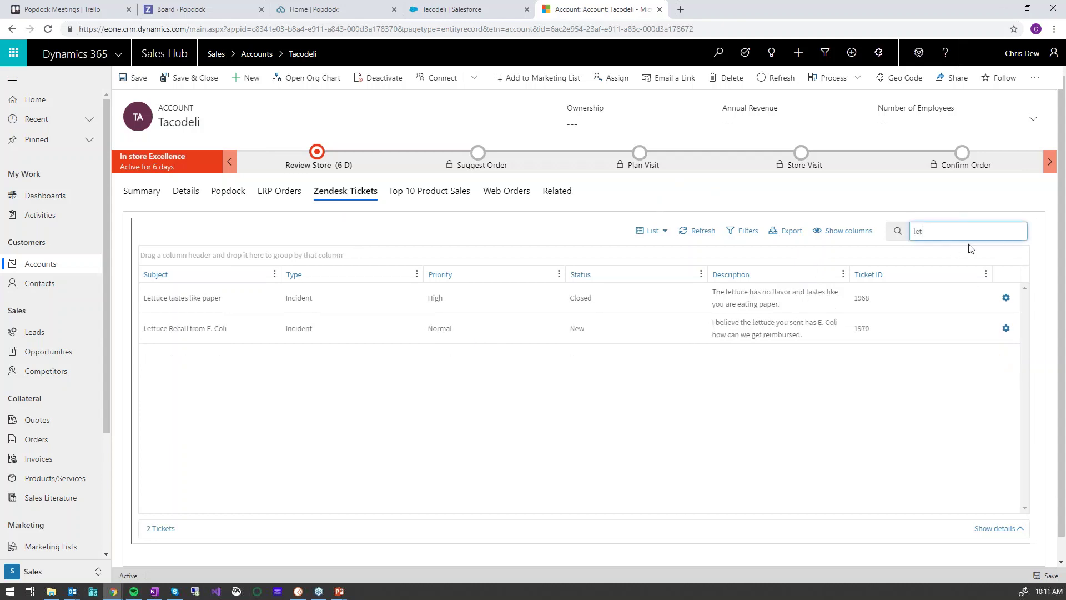
click(816, 336)
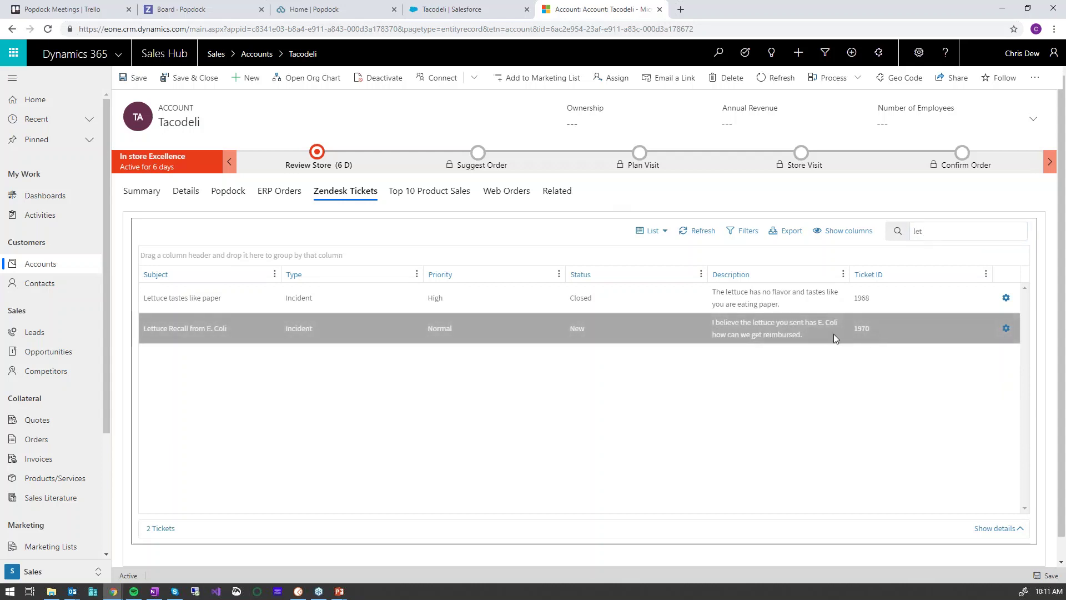
click(1007, 330)
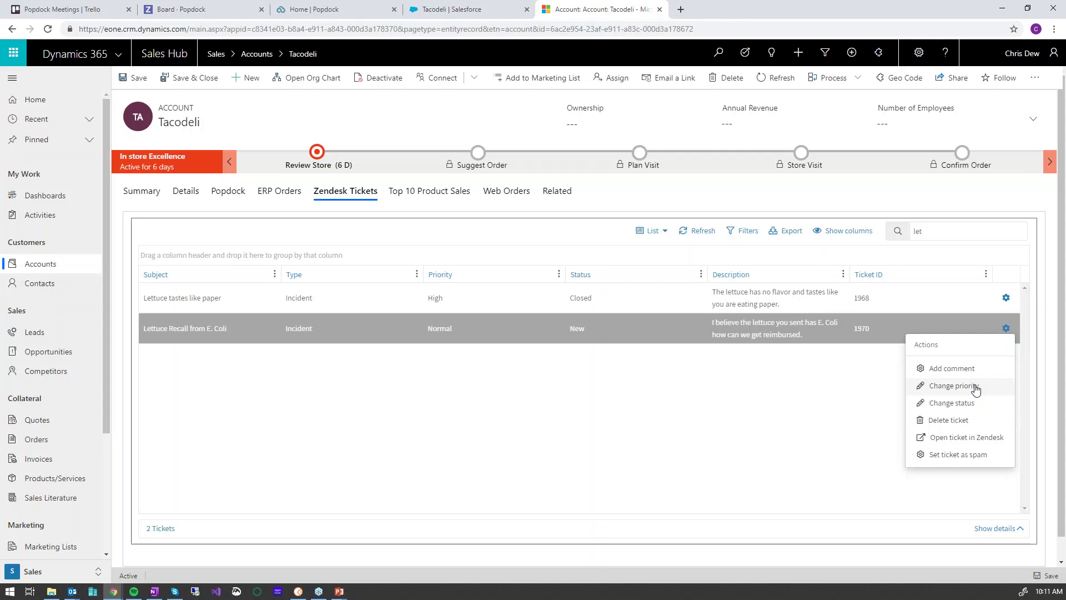
Abandon the priority change, set the lettuce recall ticket to Solved, then open Top 10 Product Sales
click(976, 388)
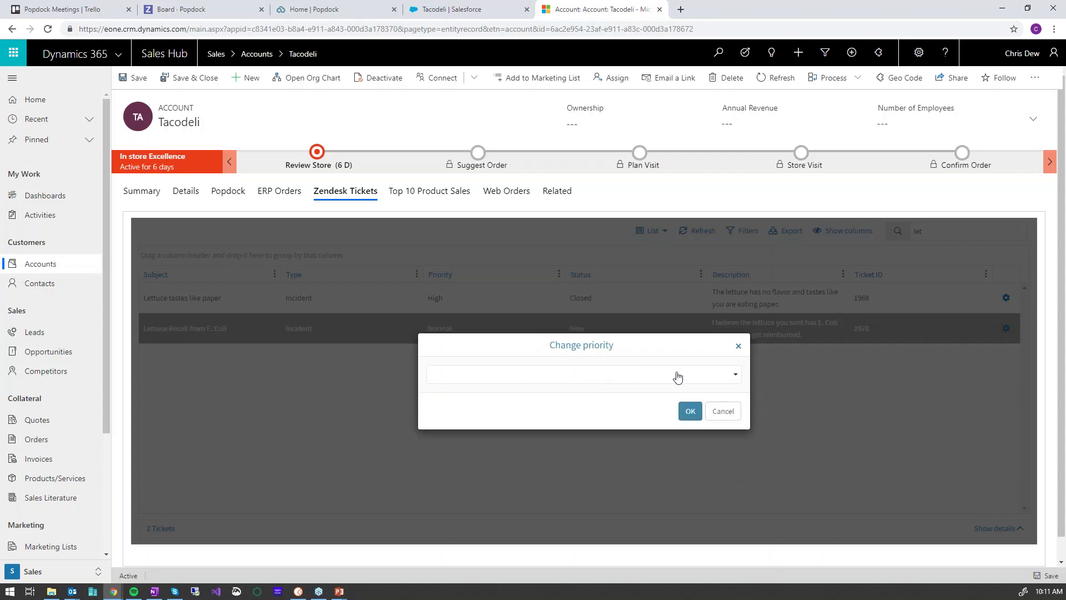
click(723, 411)
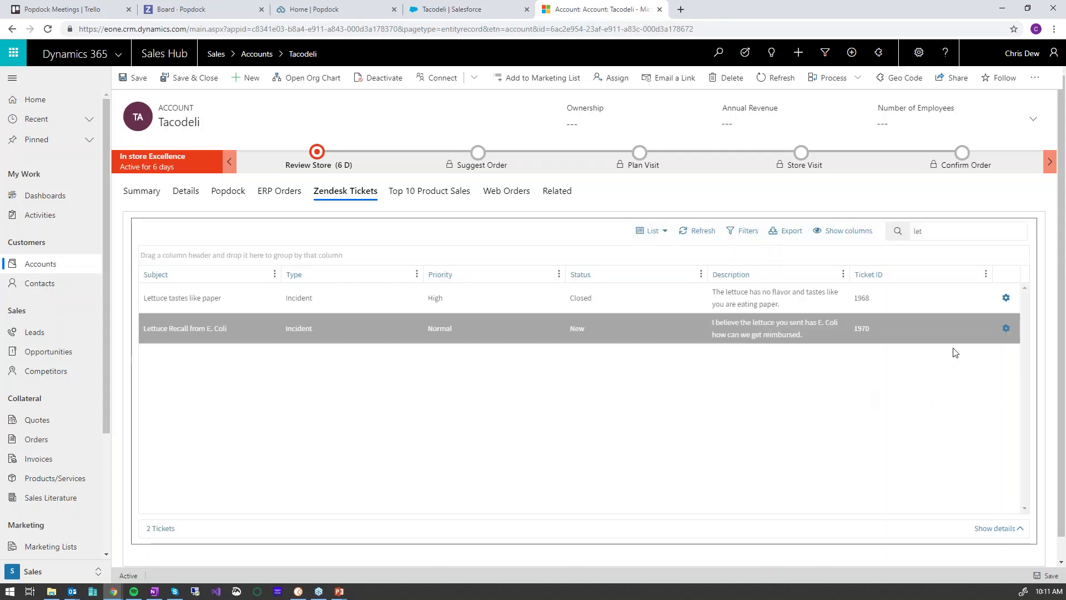
click(1006, 330)
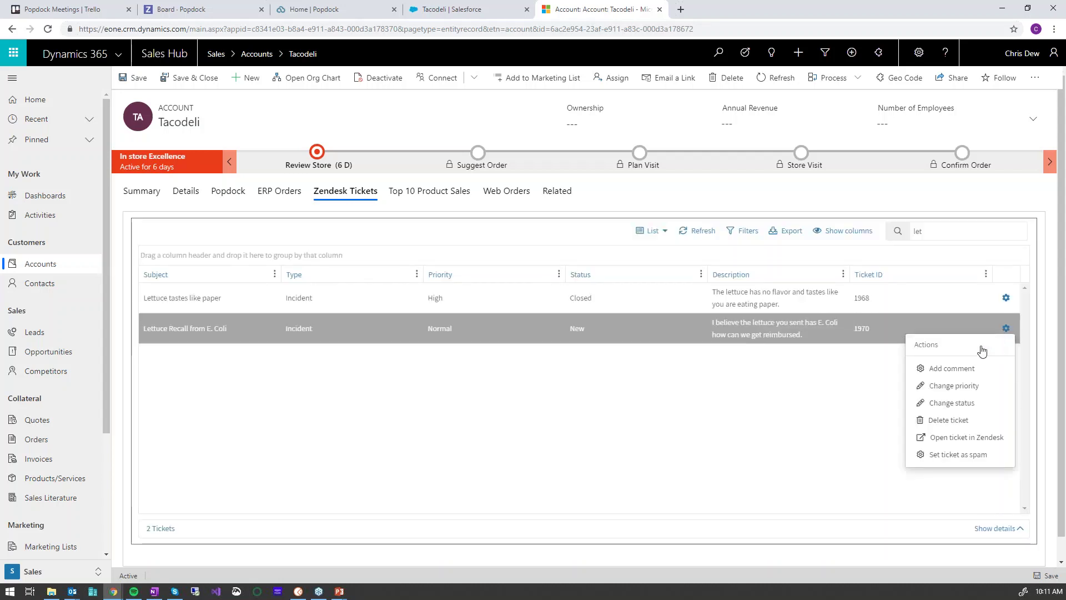
click(952, 403)
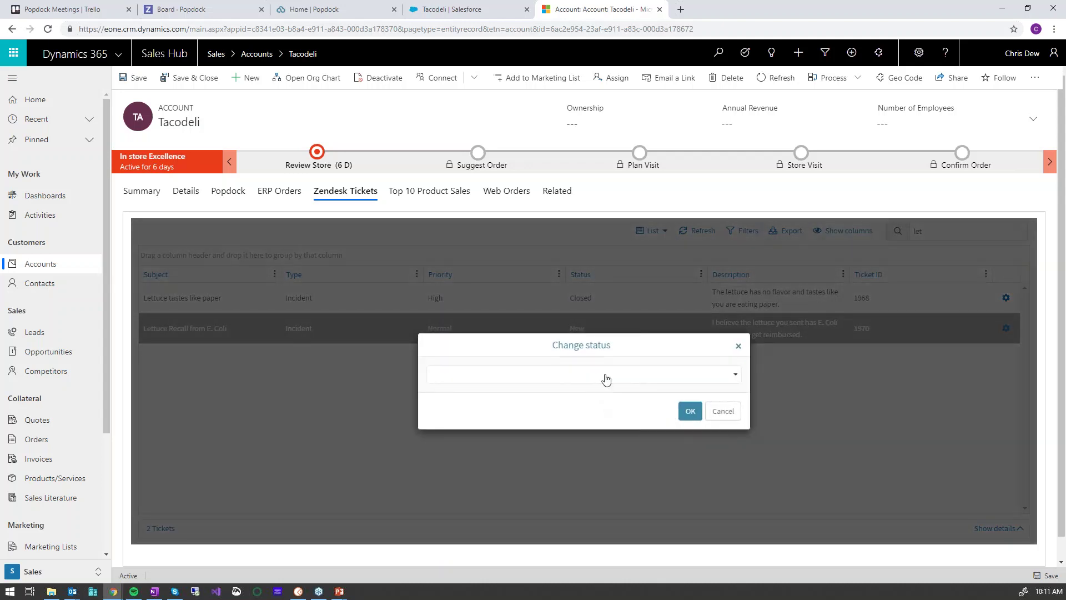
click(737, 377)
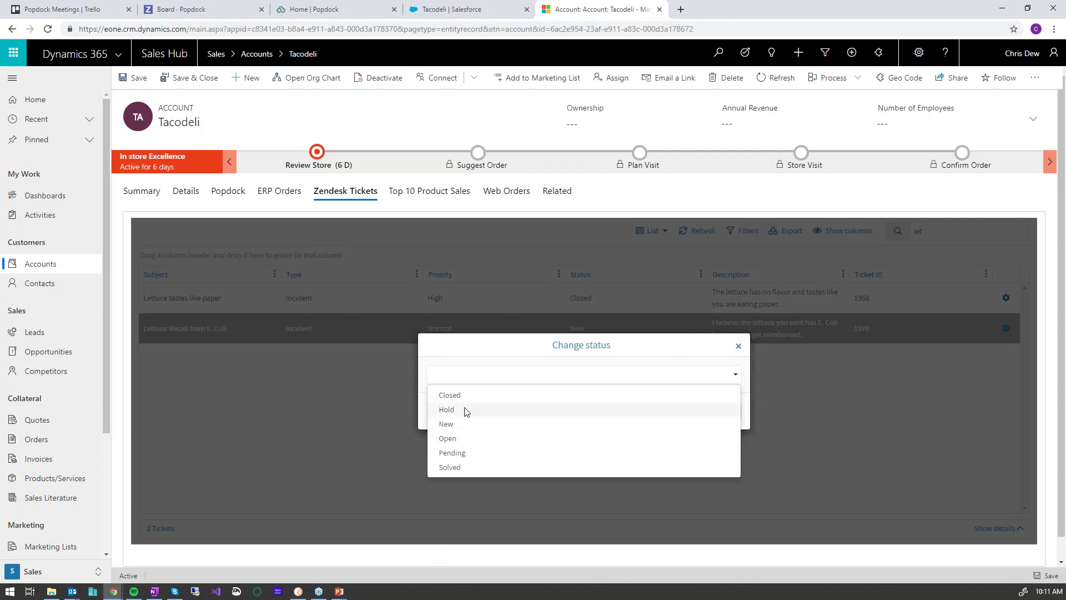
click(451, 467)
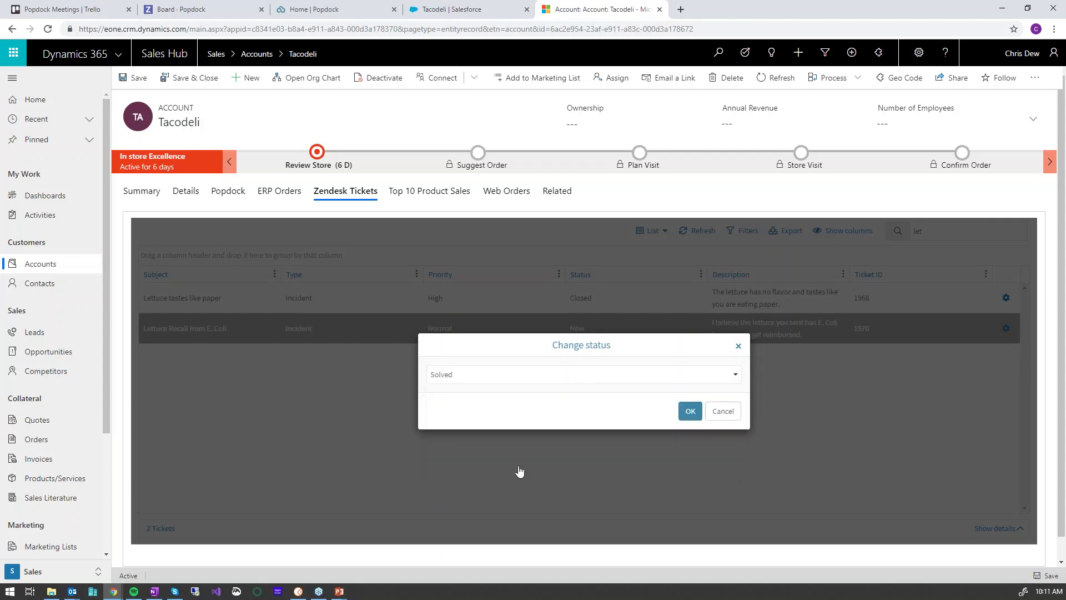
click(687, 410)
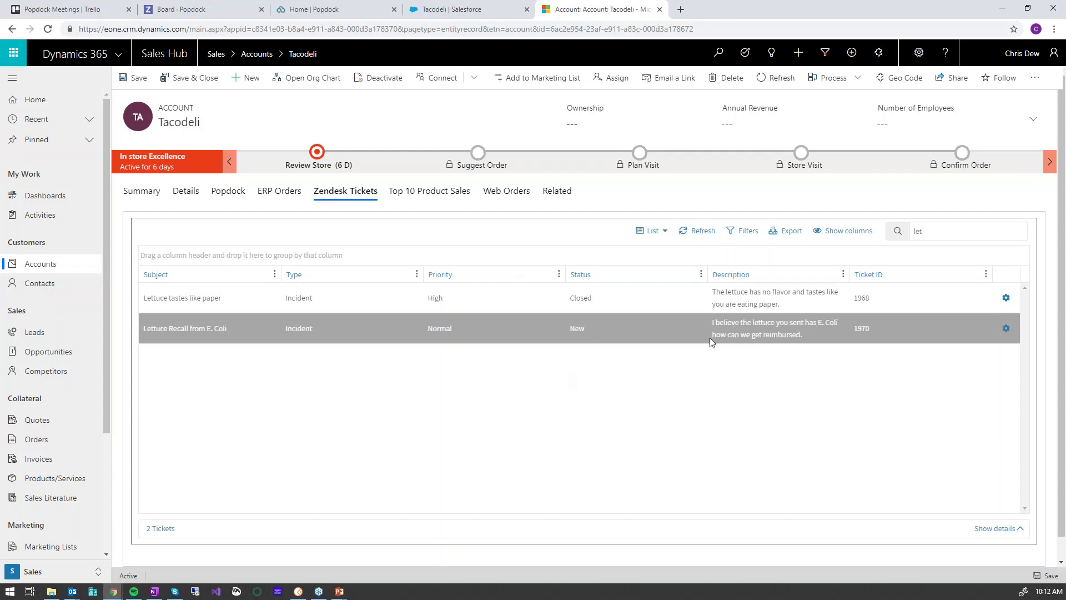
click(456, 195)
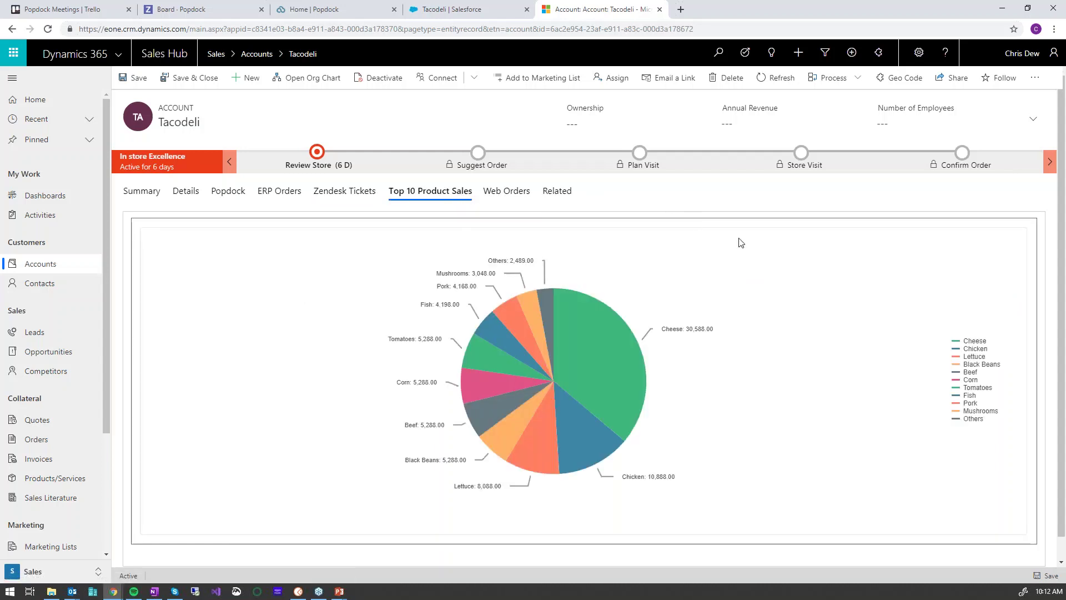
Review the Top 10 Product Sales pie chart, then return to the Cross-Application Reporting slide
mouse_move(579, 313)
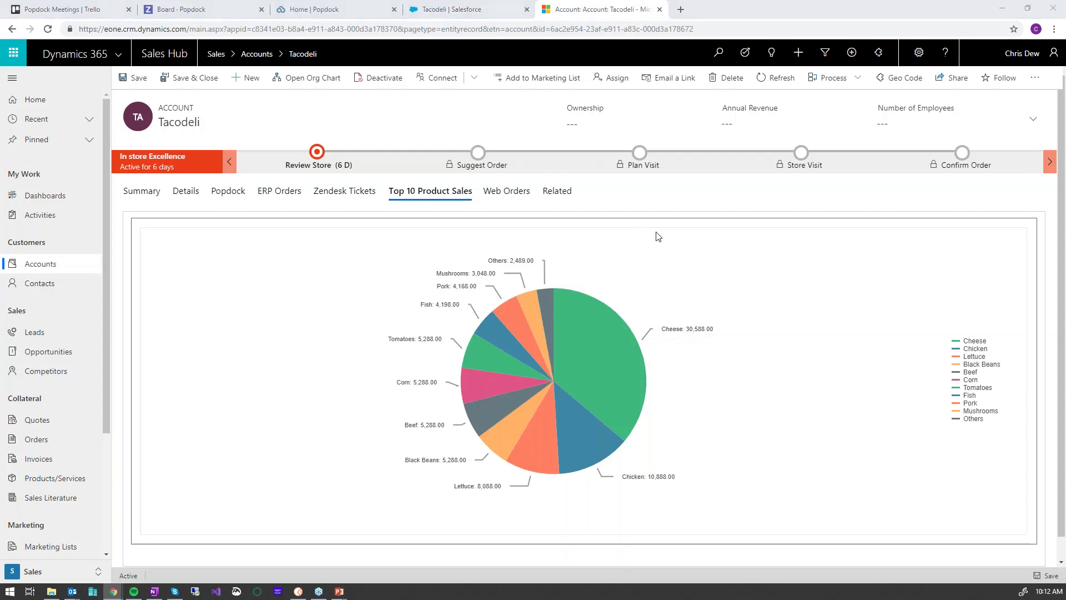
key(alt+Tab)
key(Right)
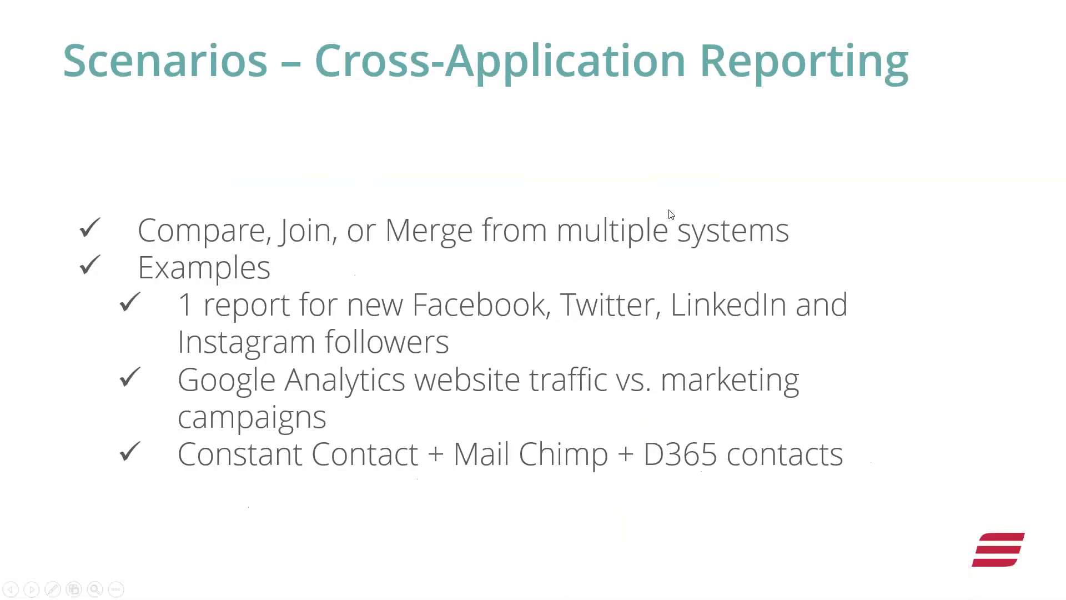
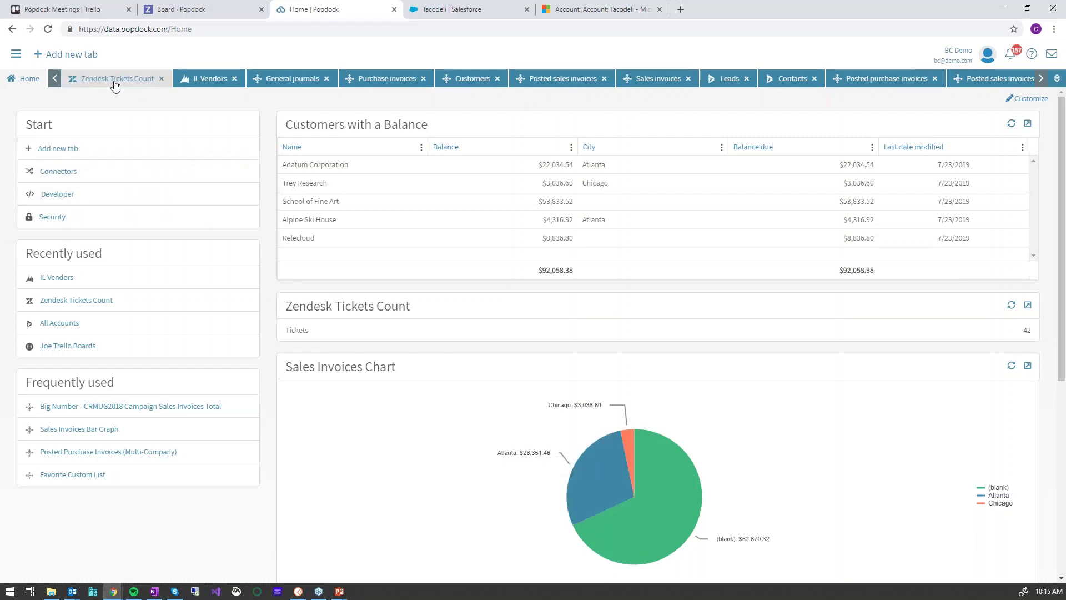
Open the Dynamics 365 Business Central connector for editing and show its Lists
click(63, 171)
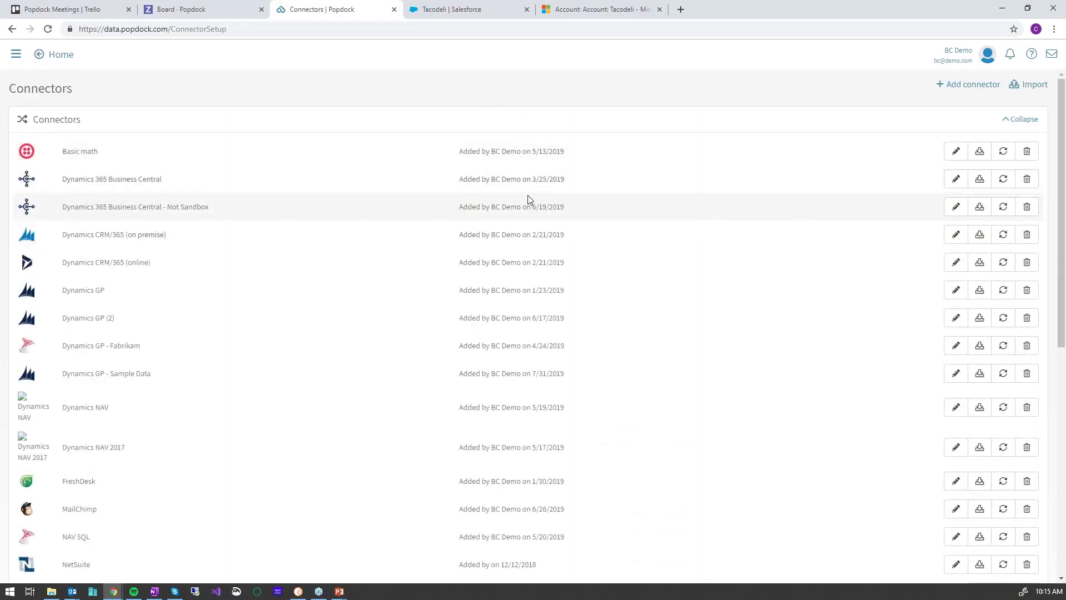
click(956, 179)
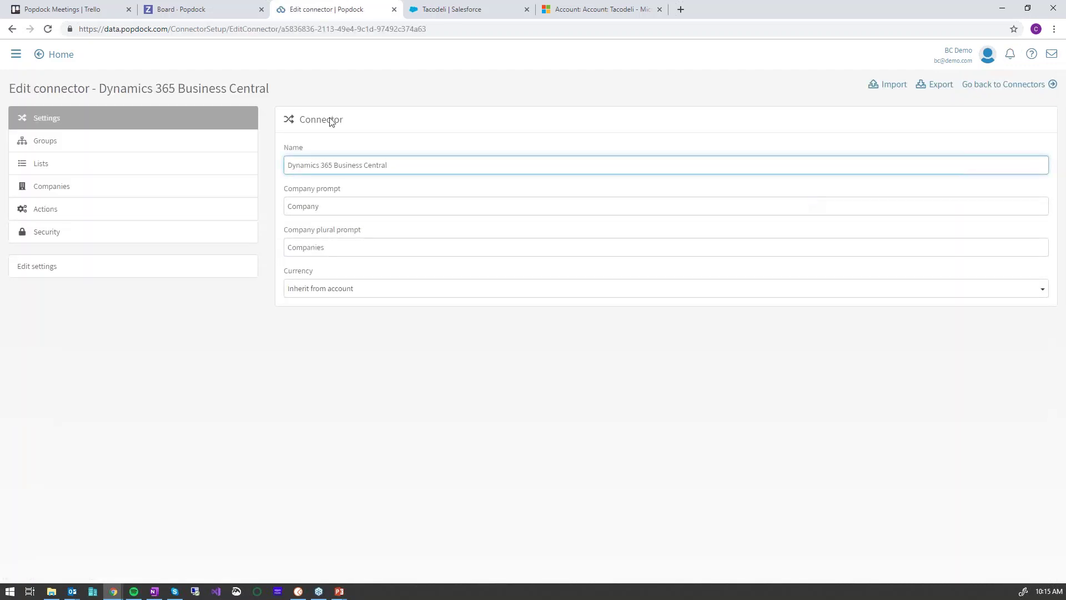
click(46, 143)
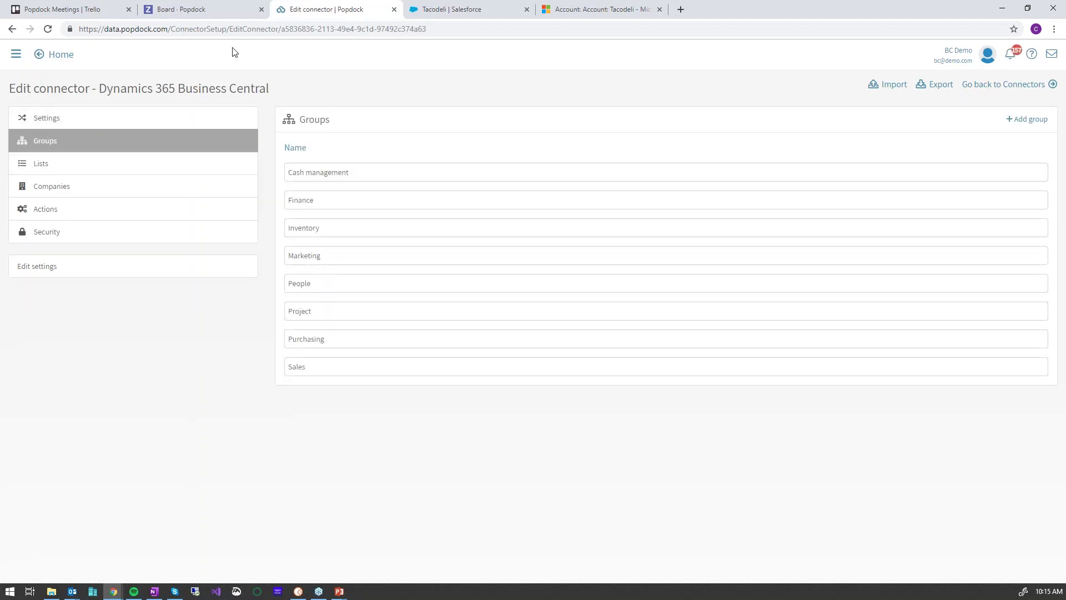
click(55, 168)
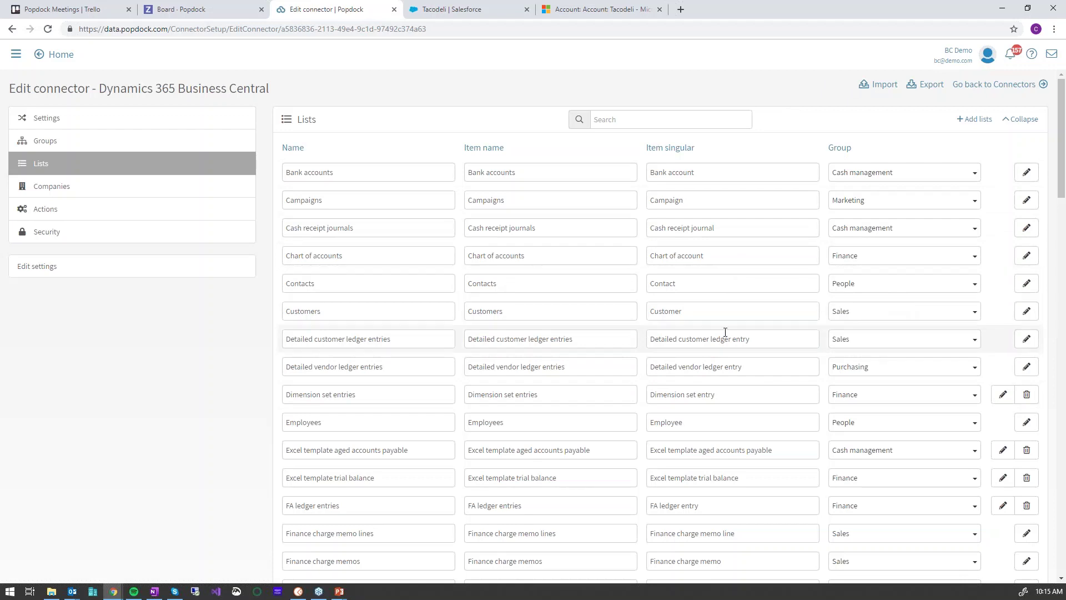
Collapse the standard Lists panel to reveal the nine custom lists, such as Combined Sales
click(1023, 119)
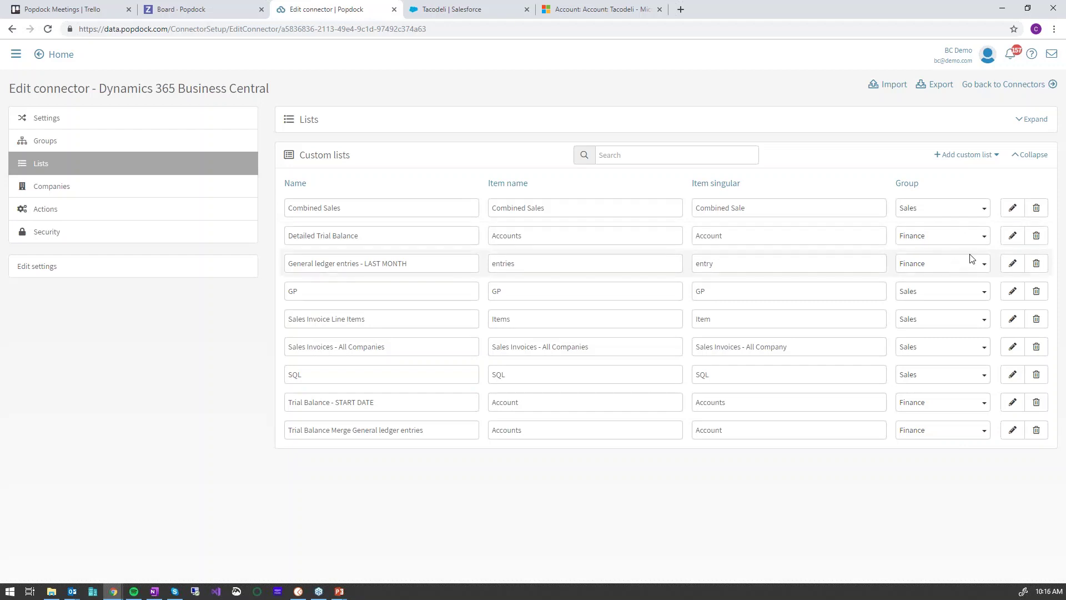
Show the custom list options: compare, join, merge, restrict data and summarize
click(997, 157)
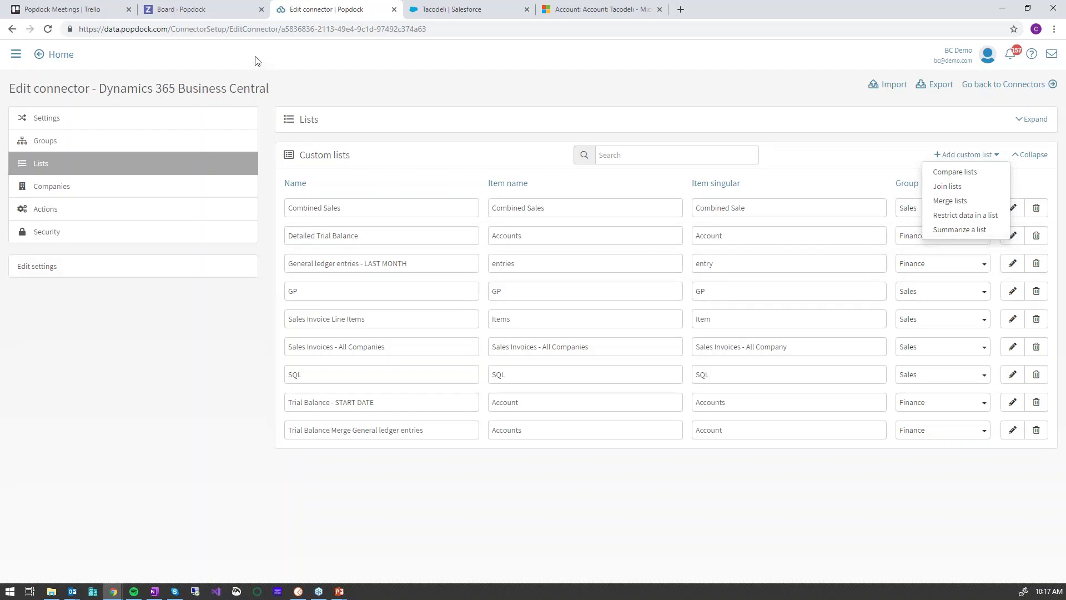
Leave the Business Central connector editor for the Connectors page
click(1018, 86)
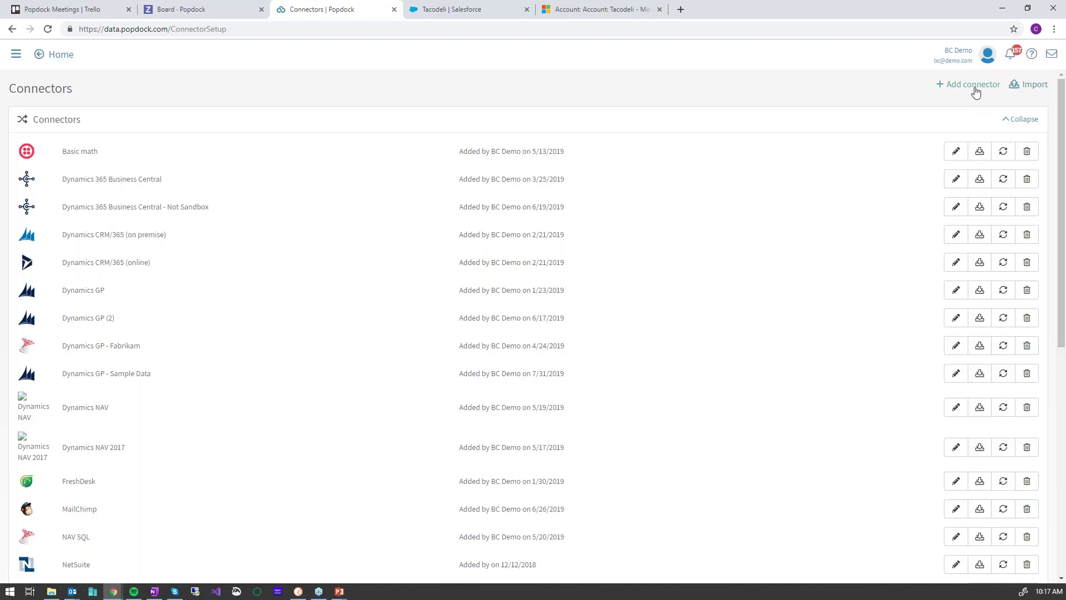
Add the Sample data connector from the connector gallery and return to Home
click(976, 91)
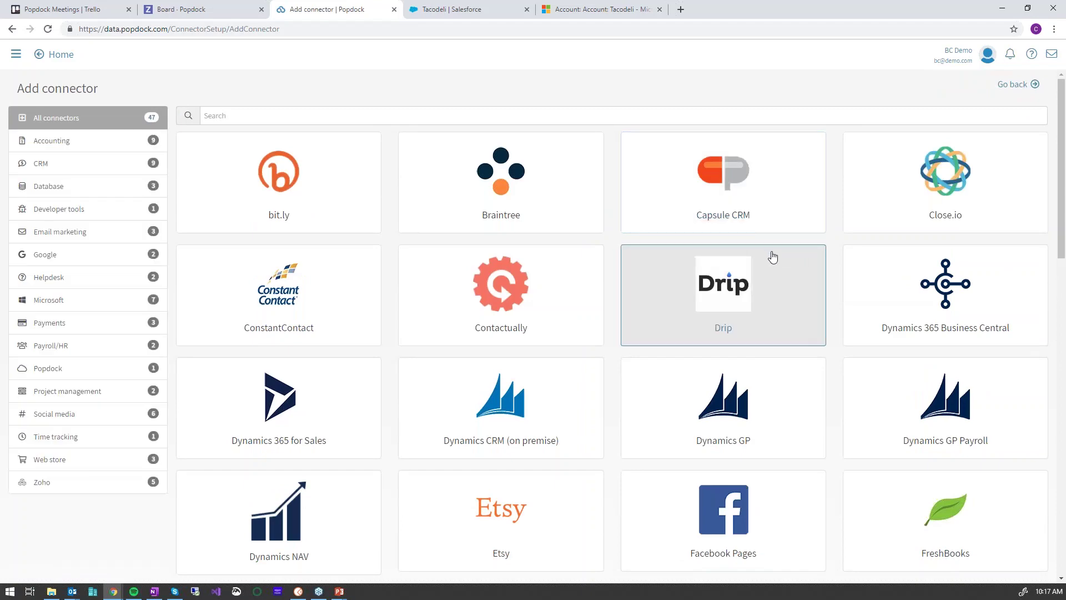
scroll(662, 331, down, 5)
scroll(662, 331, down, 5)
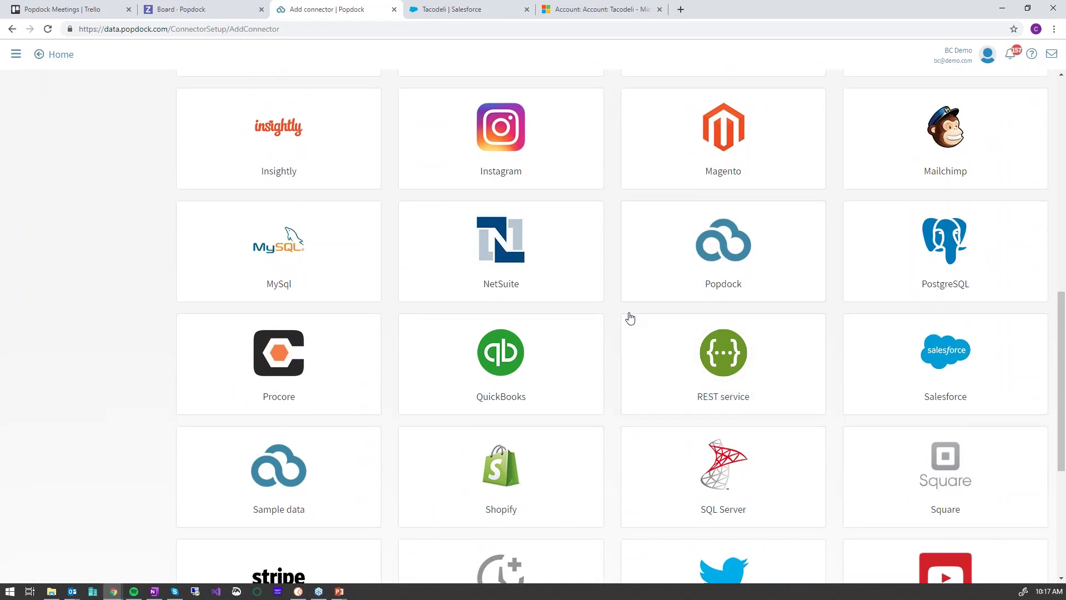
click(295, 479)
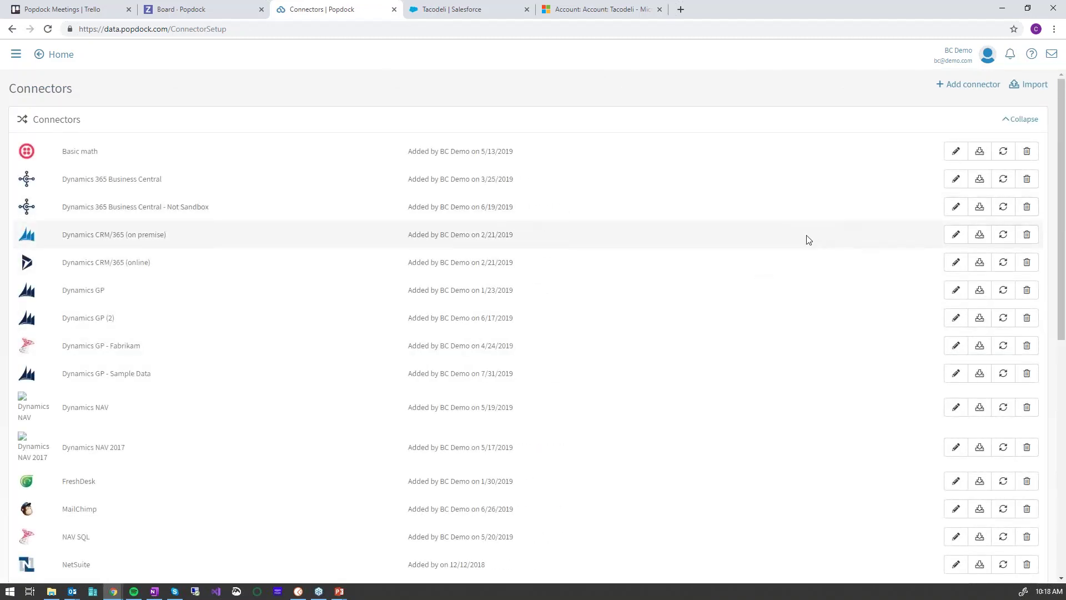
scroll(369, 400, down, 6)
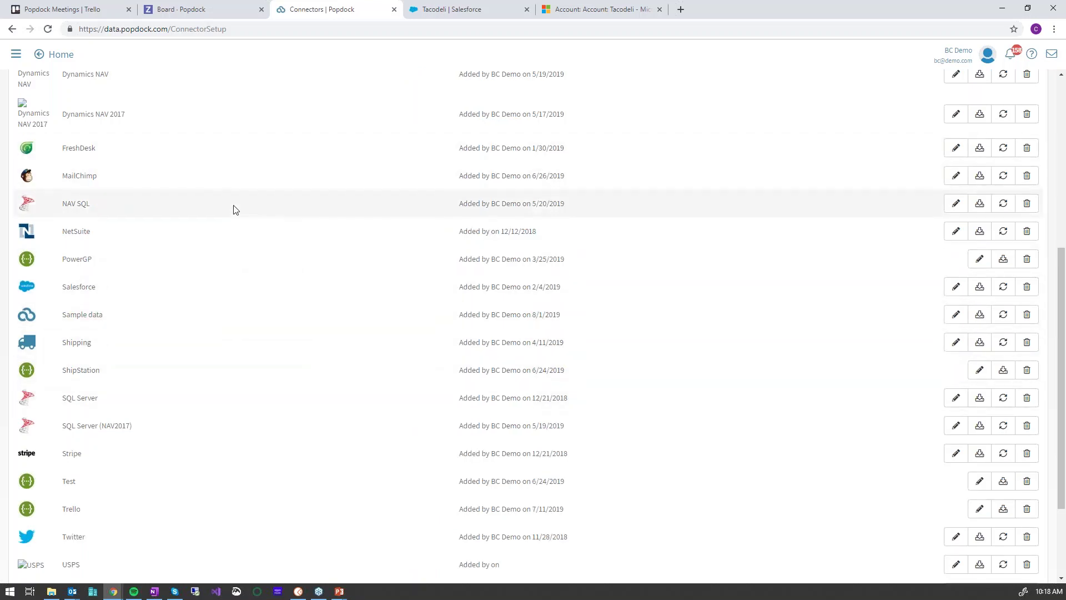
scroll(294, 315, up, 6)
click(61, 55)
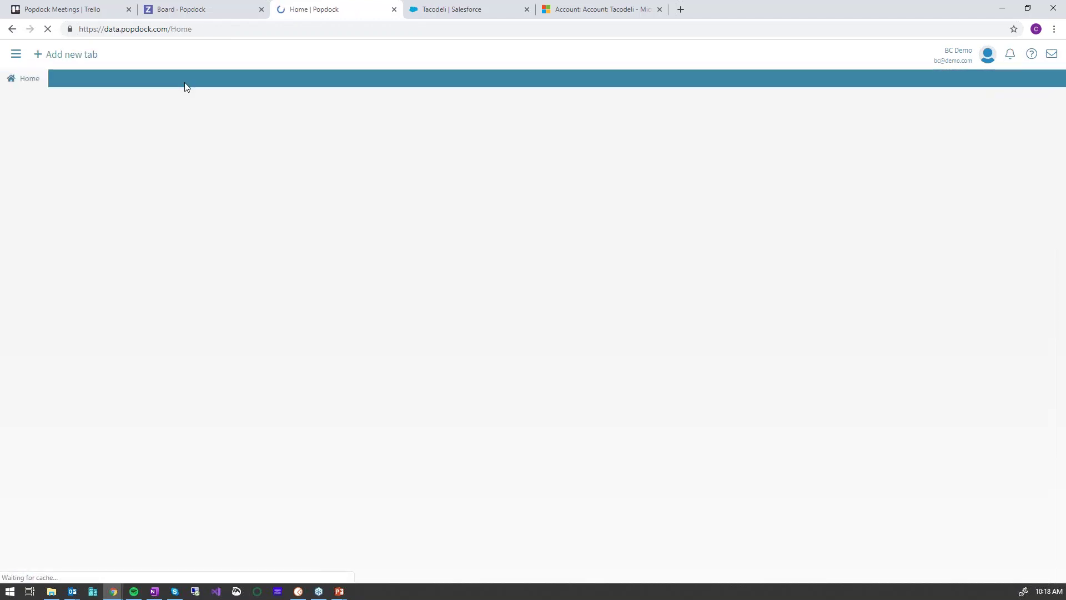
Add a new tab with the Sample data connector's Customers list in Default view
click(79, 56)
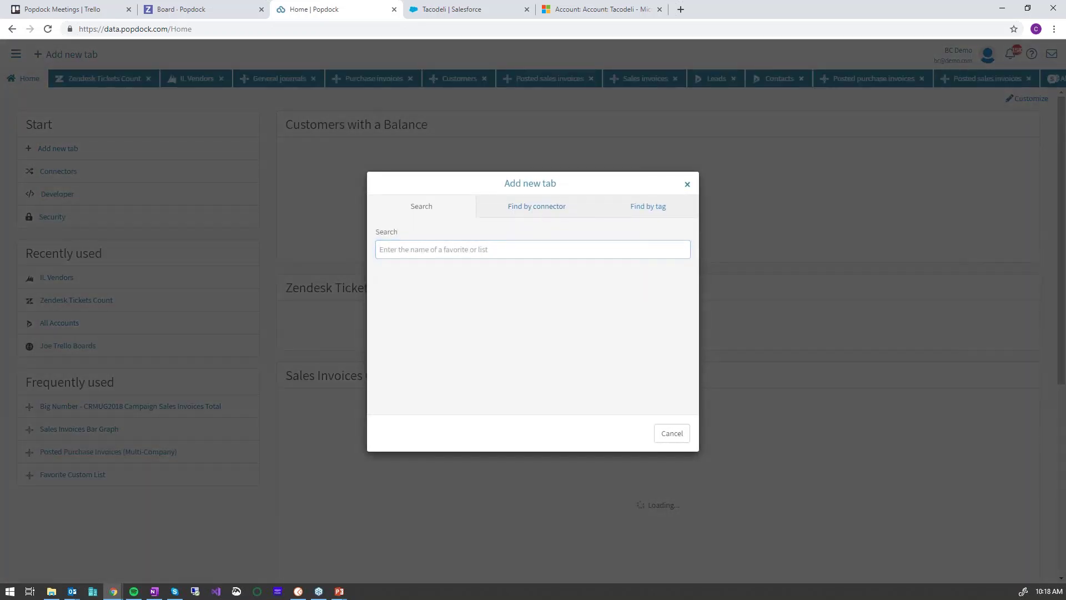
click(530, 208)
click(460, 278)
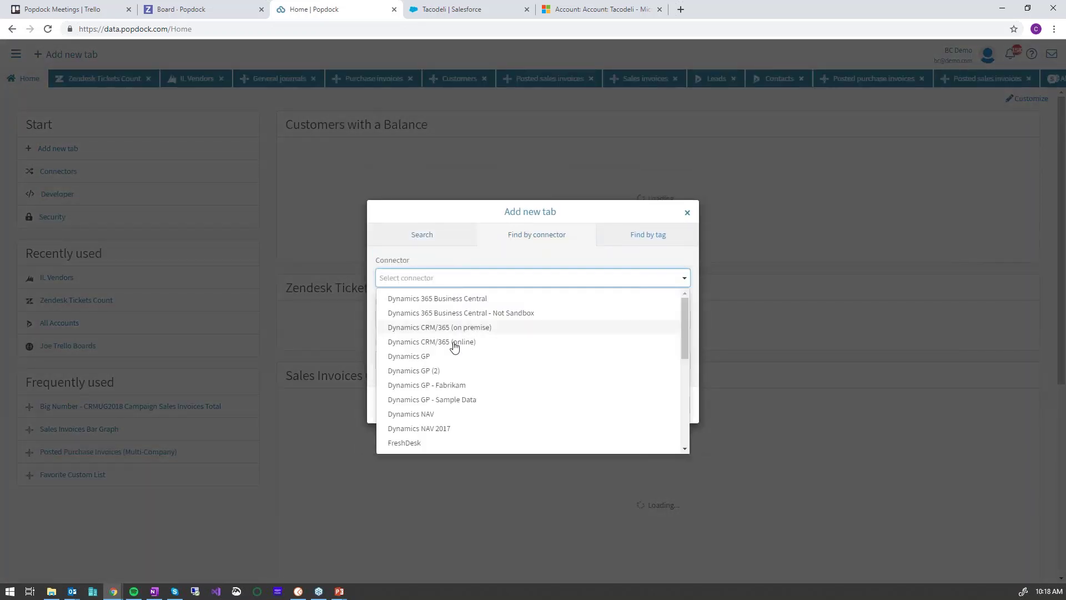
scroll(494, 368, down, 10)
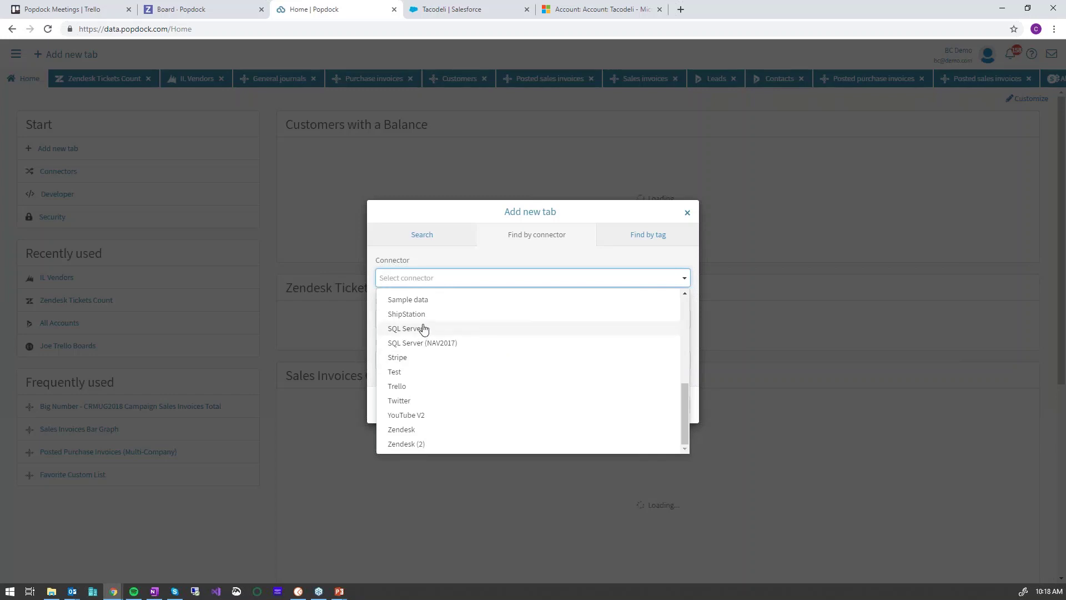
click(417, 299)
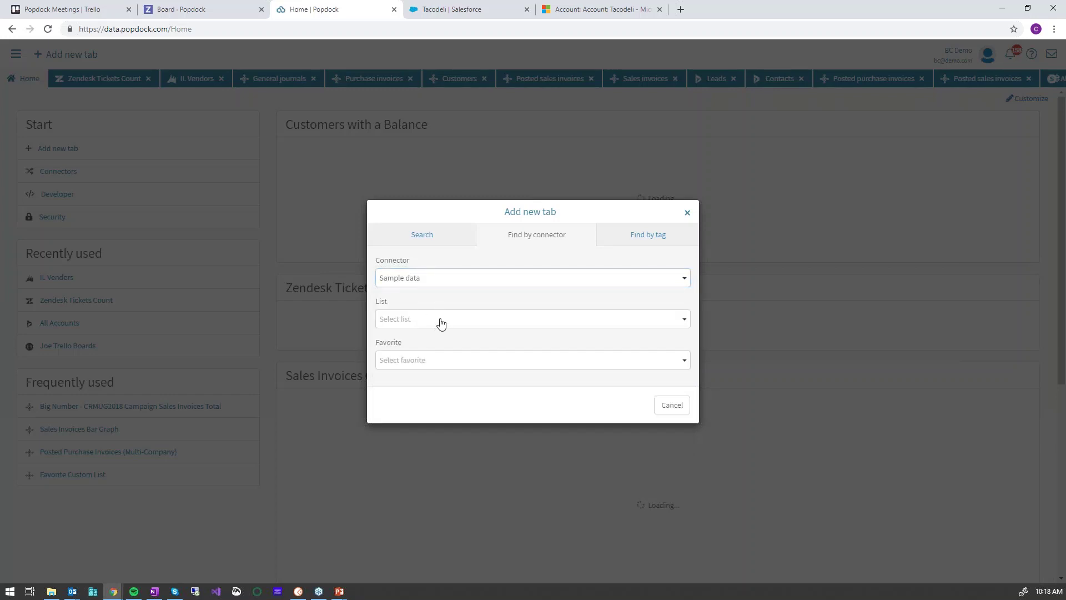
click(442, 321)
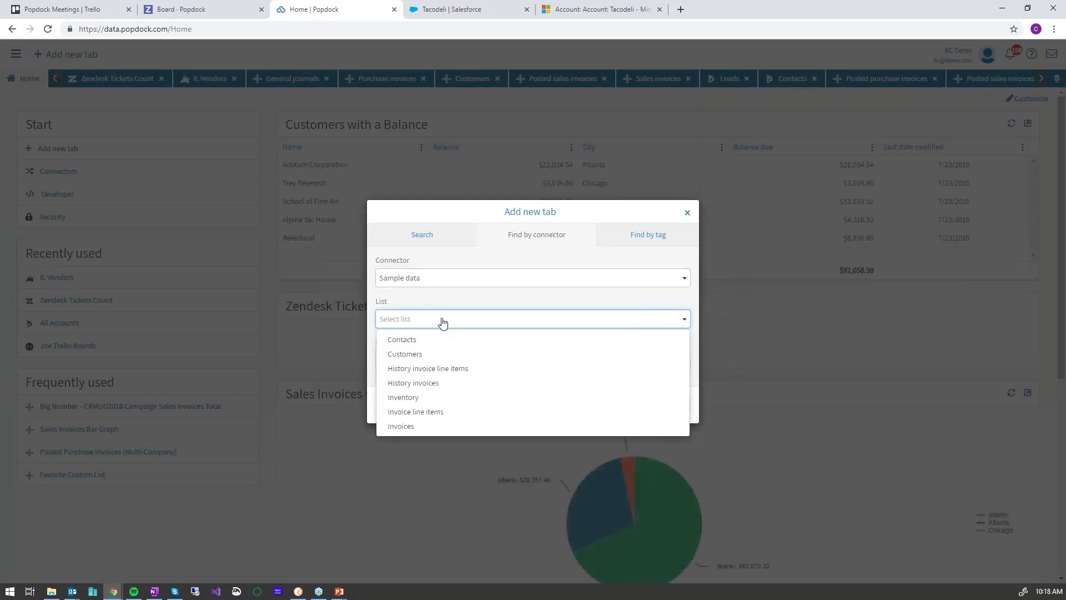
click(427, 354)
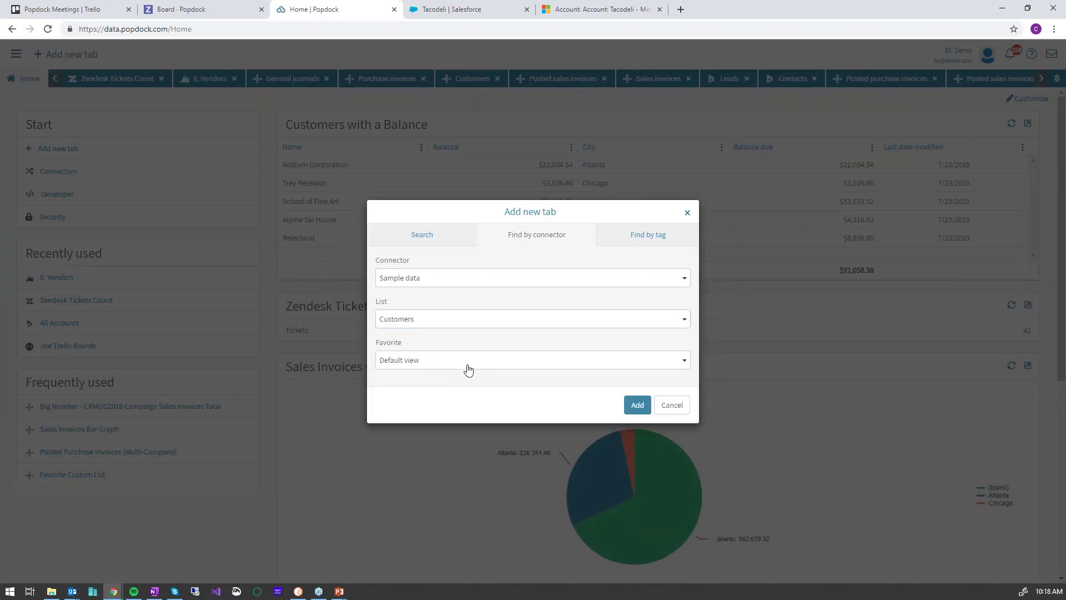
click(637, 405)
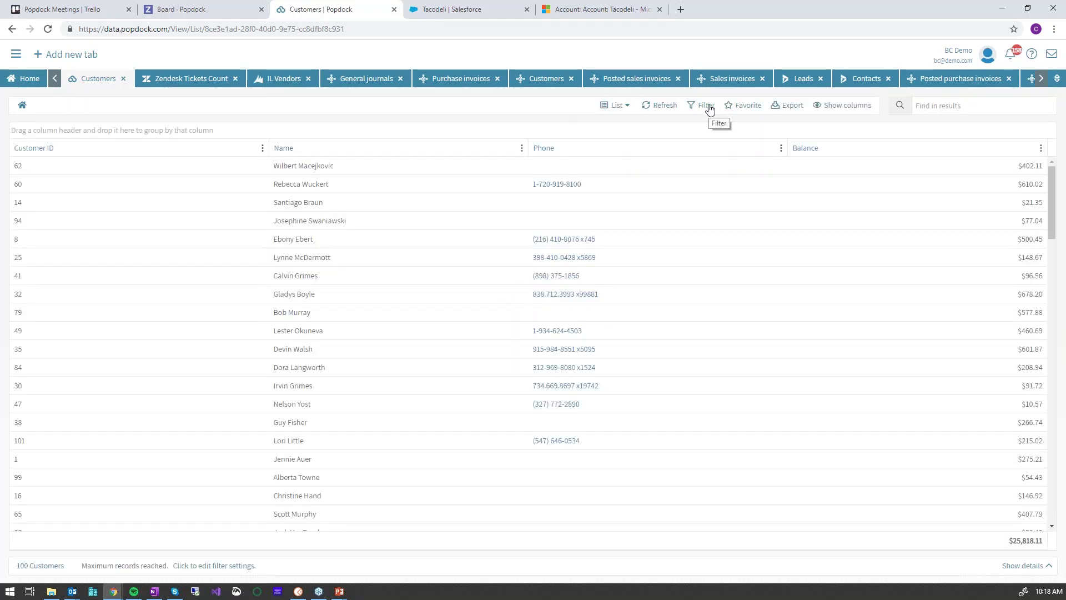
Show City, State and Total sales columns in the Customers grid
click(858, 106)
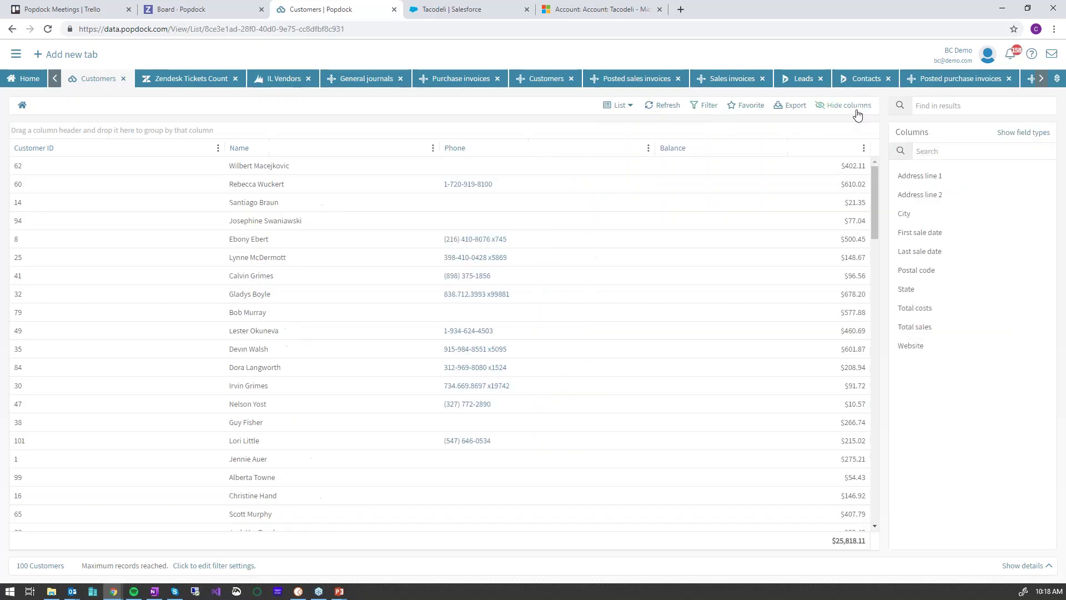
click(907, 215)
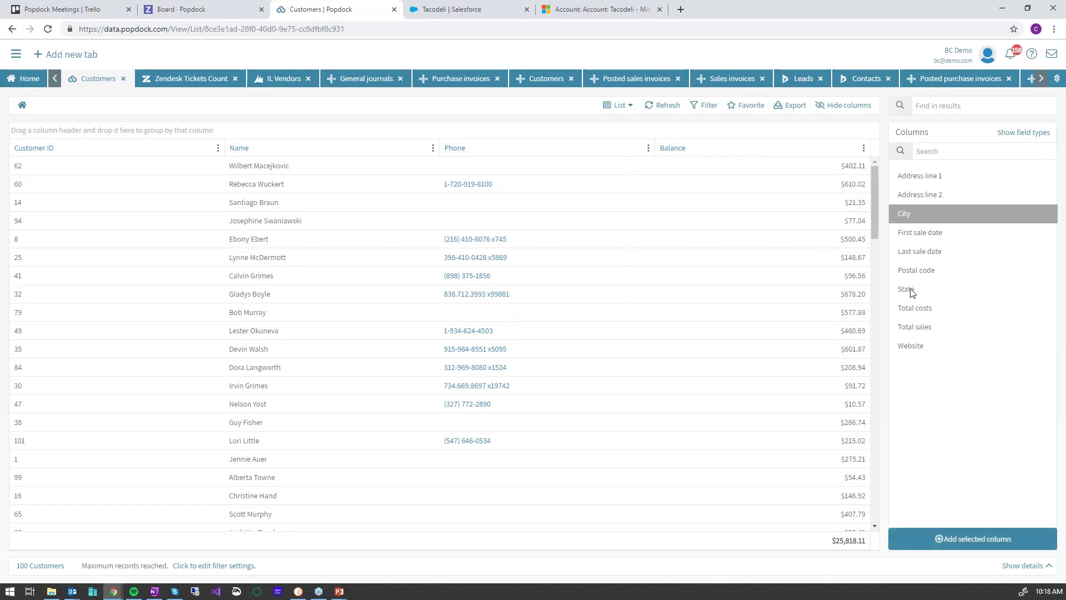
click(912, 291)
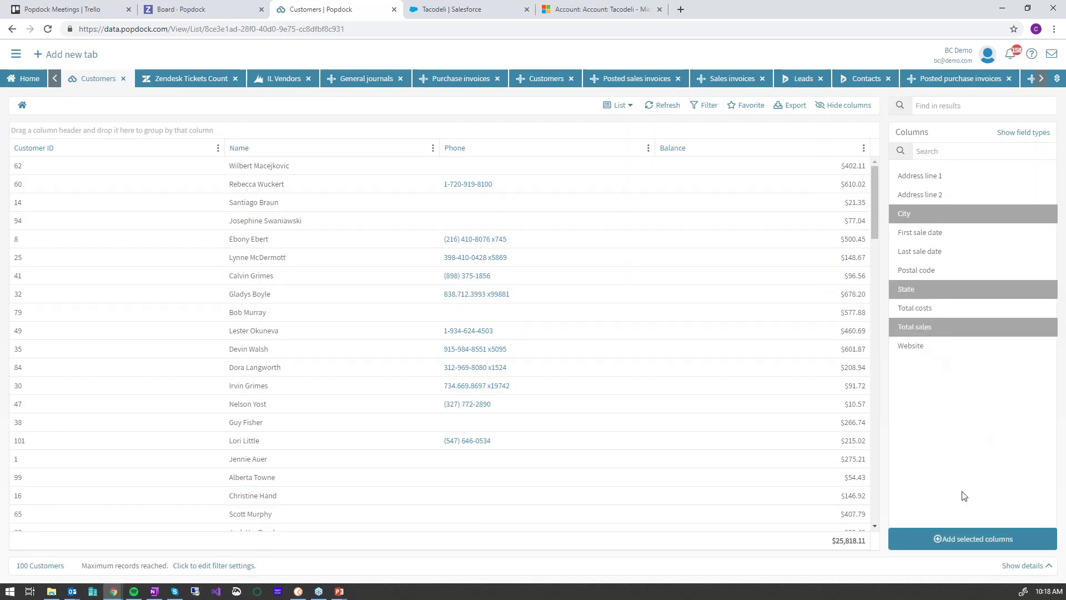
click(975, 537)
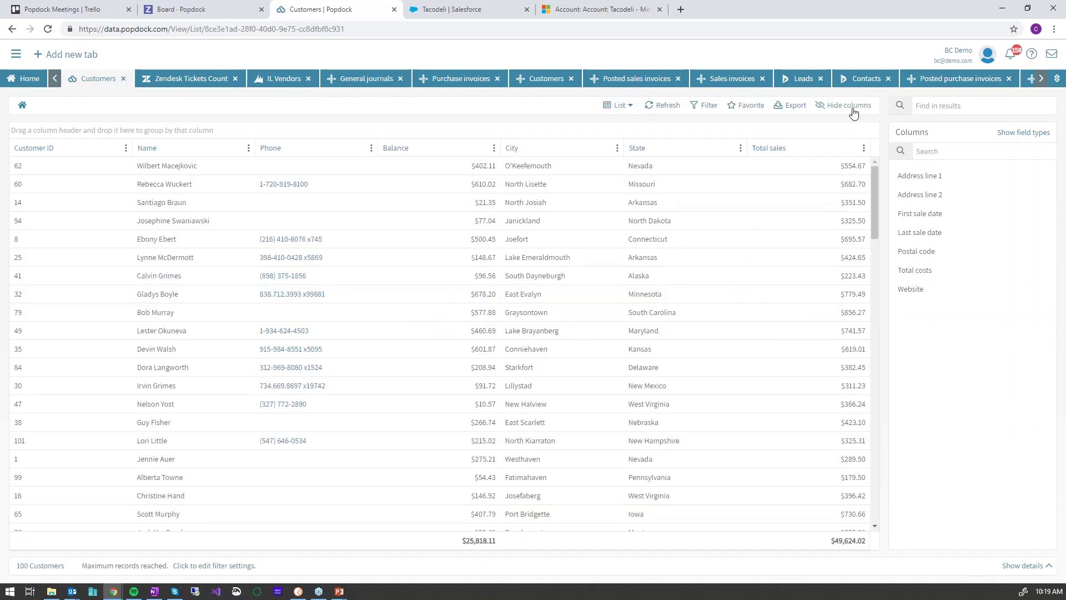
click(850, 106)
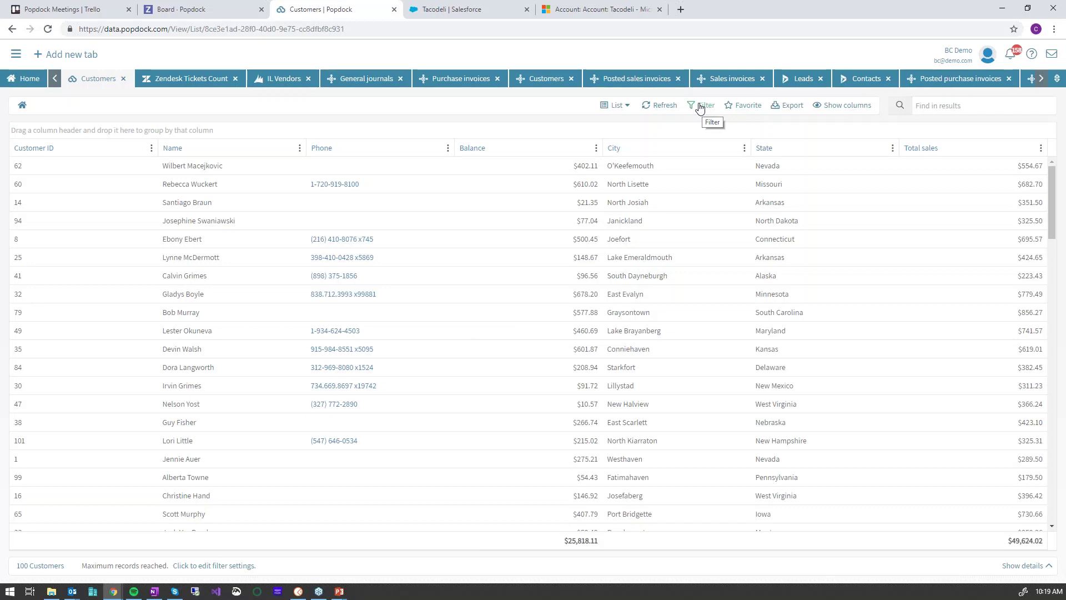
Sort by State and filter customers to State equals Arkansas, leaving 7 customers
click(783, 150)
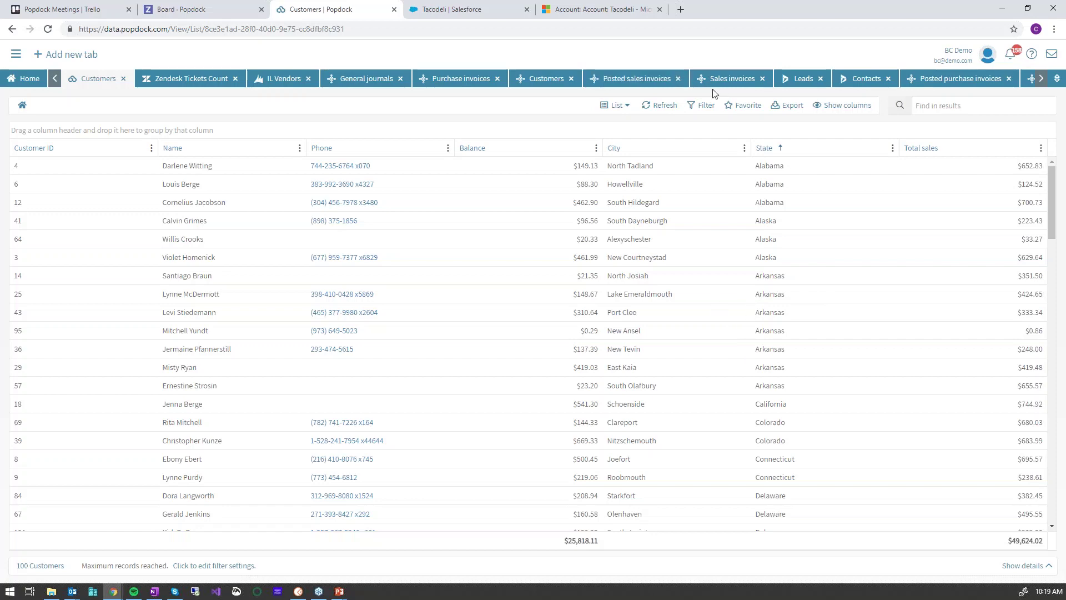
click(700, 108)
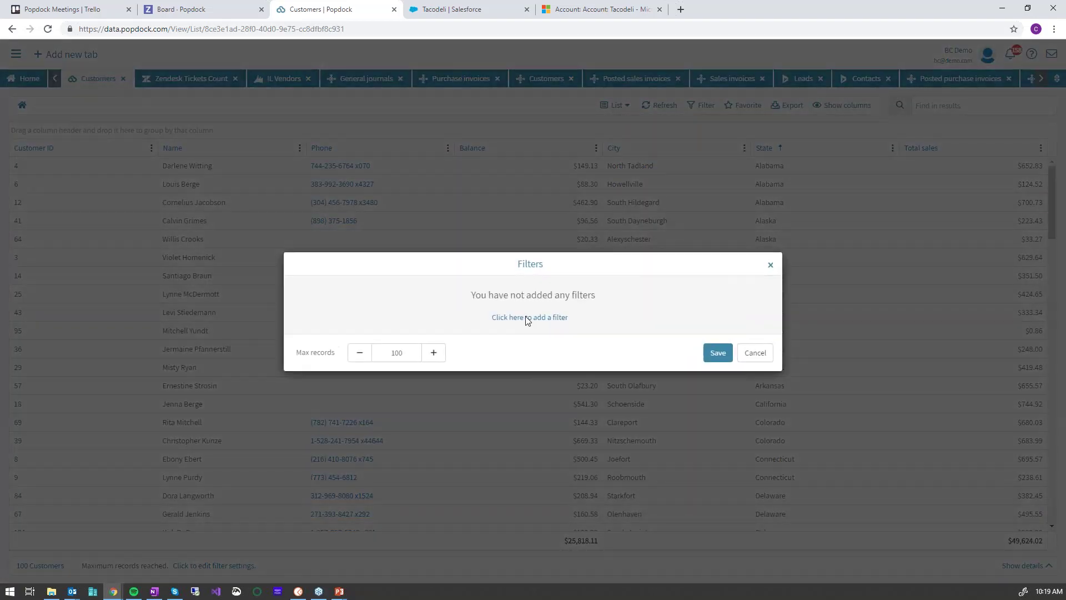
click(527, 319)
click(418, 304)
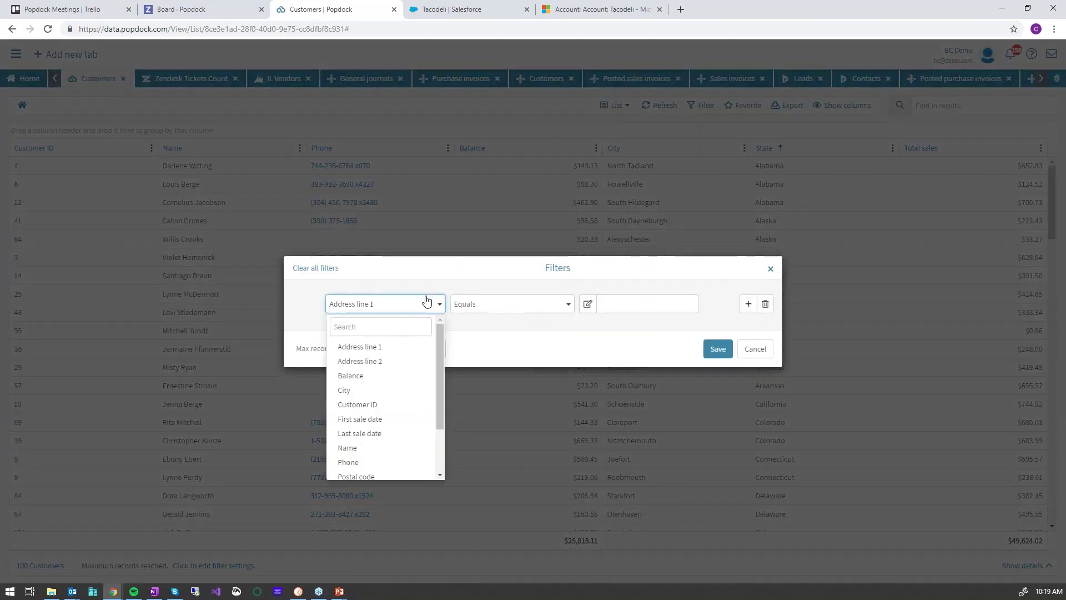
click(369, 327)
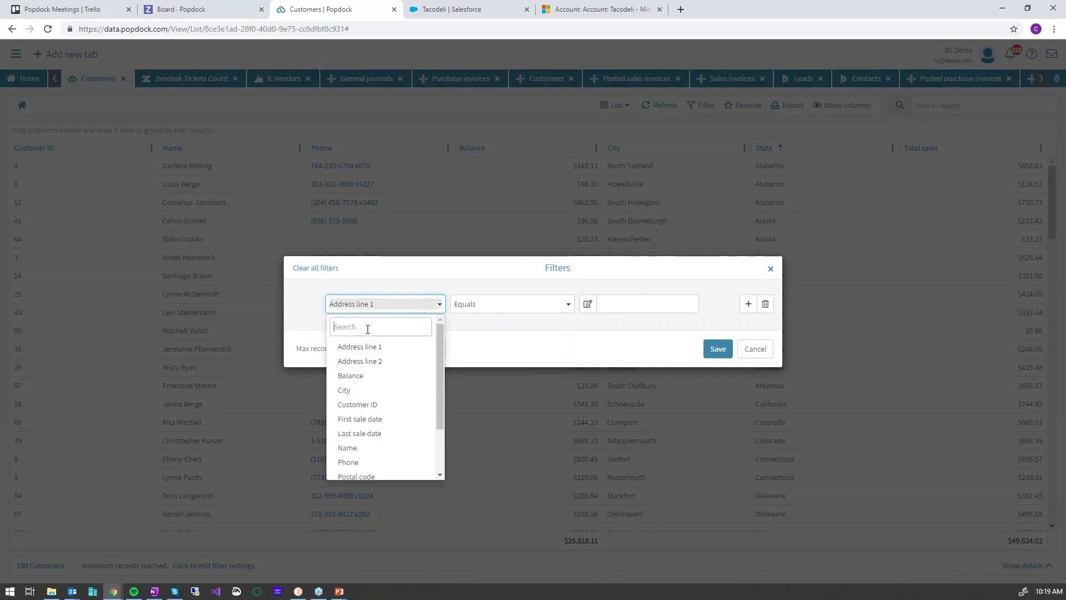
text(st)
click(352, 405)
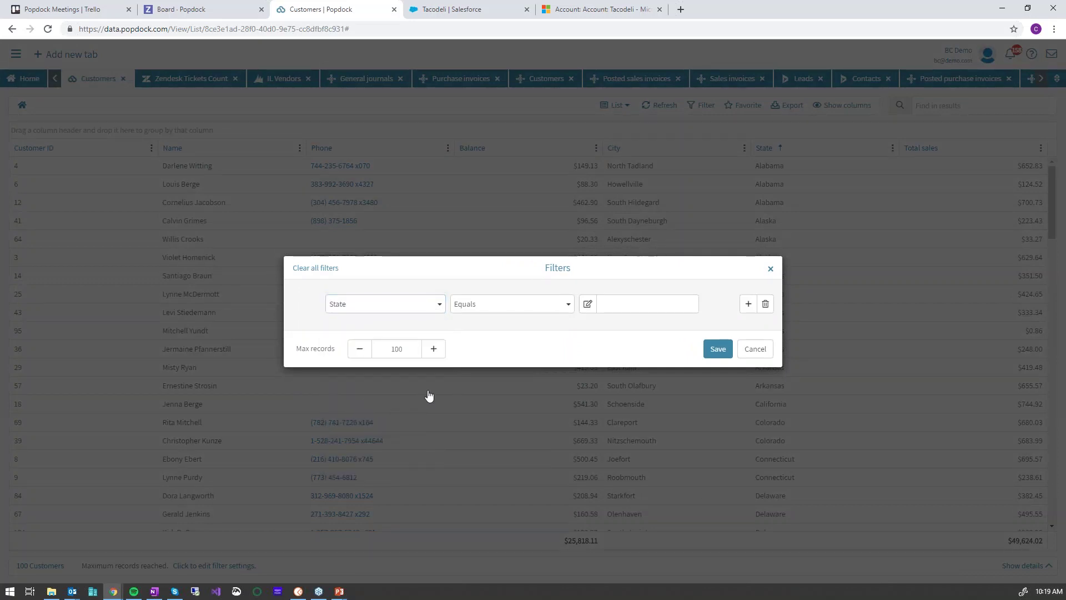
click(617, 305)
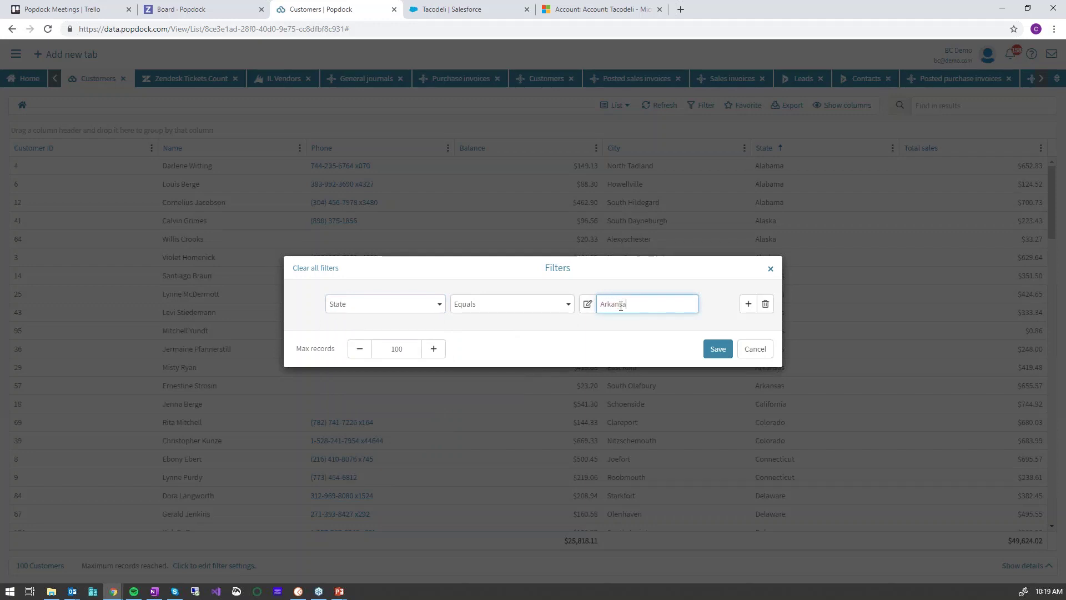
click(718, 349)
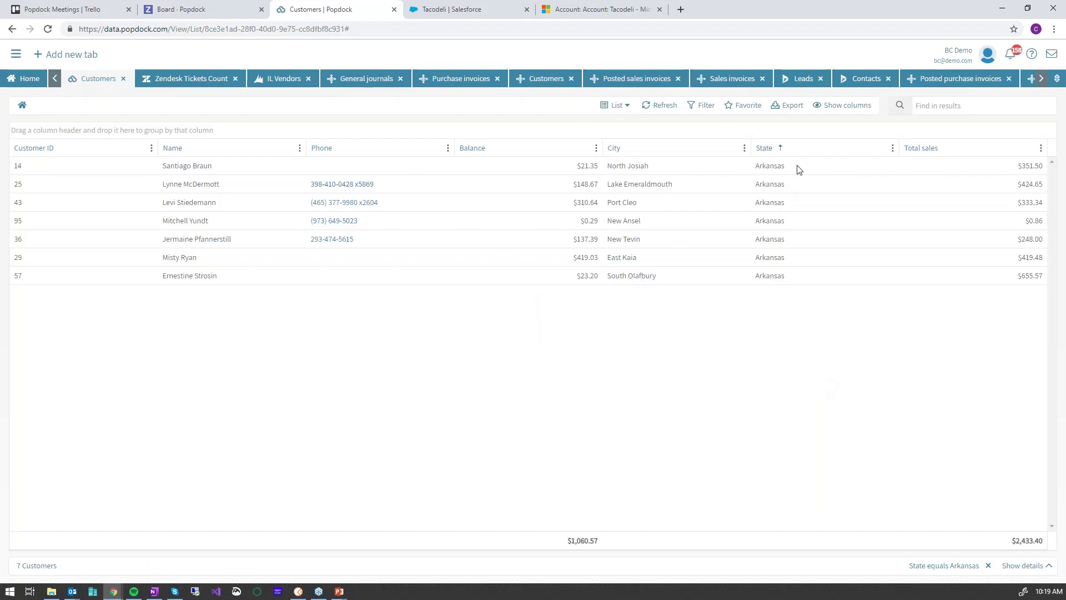
click(707, 108)
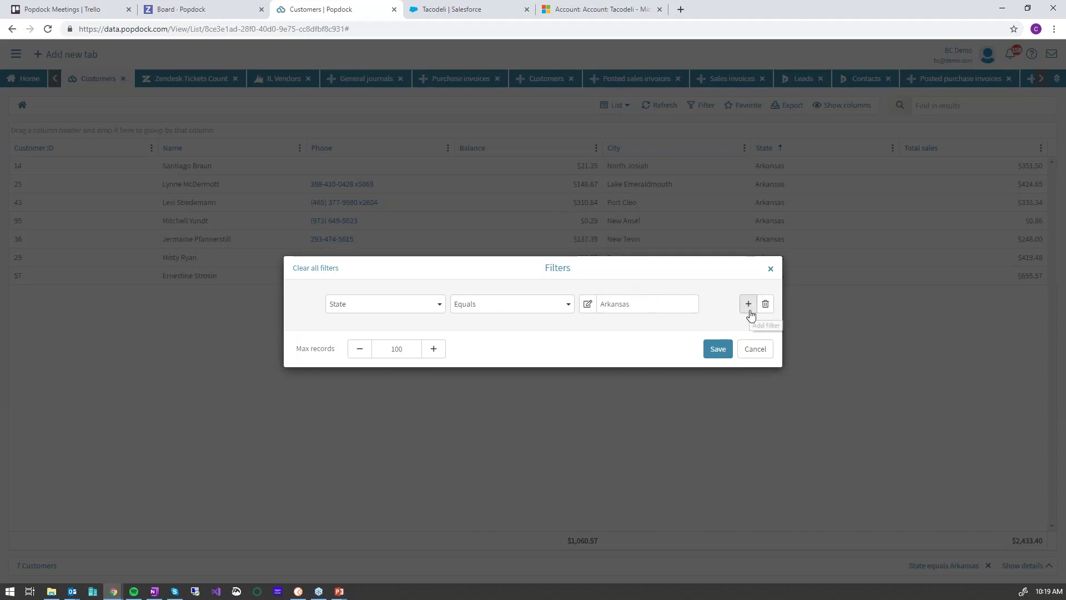
click(755, 349)
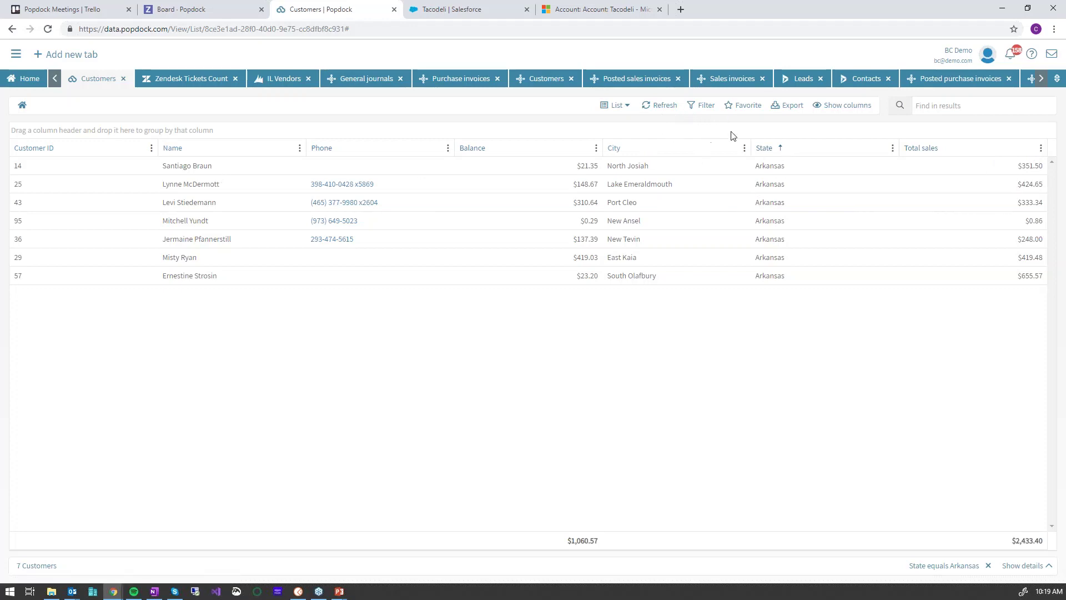
Save the filtered Customers view as a favorite named 'Demo'
click(745, 107)
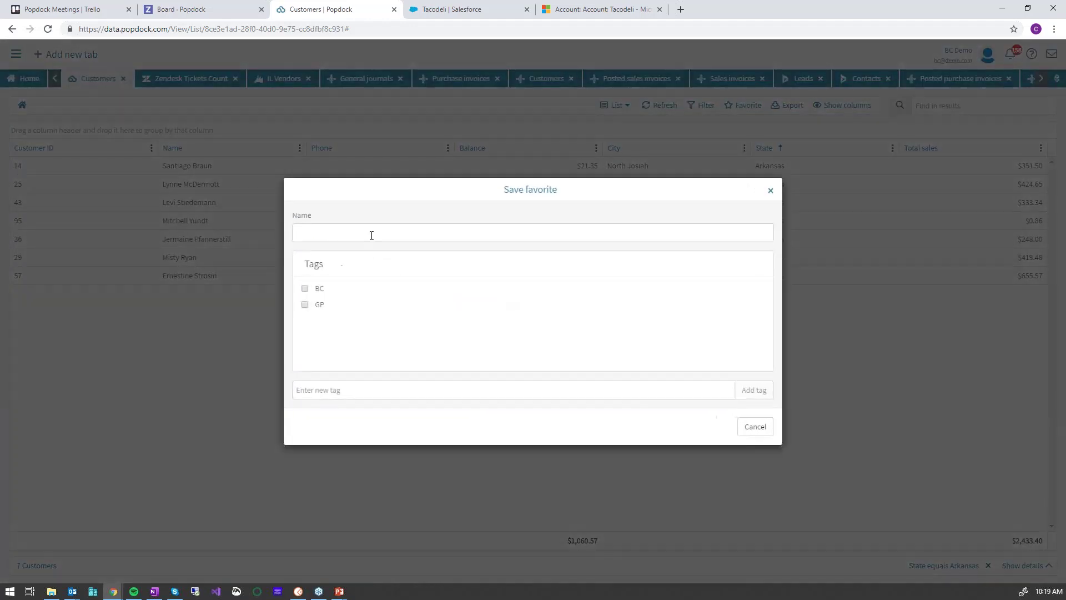
click(371, 234)
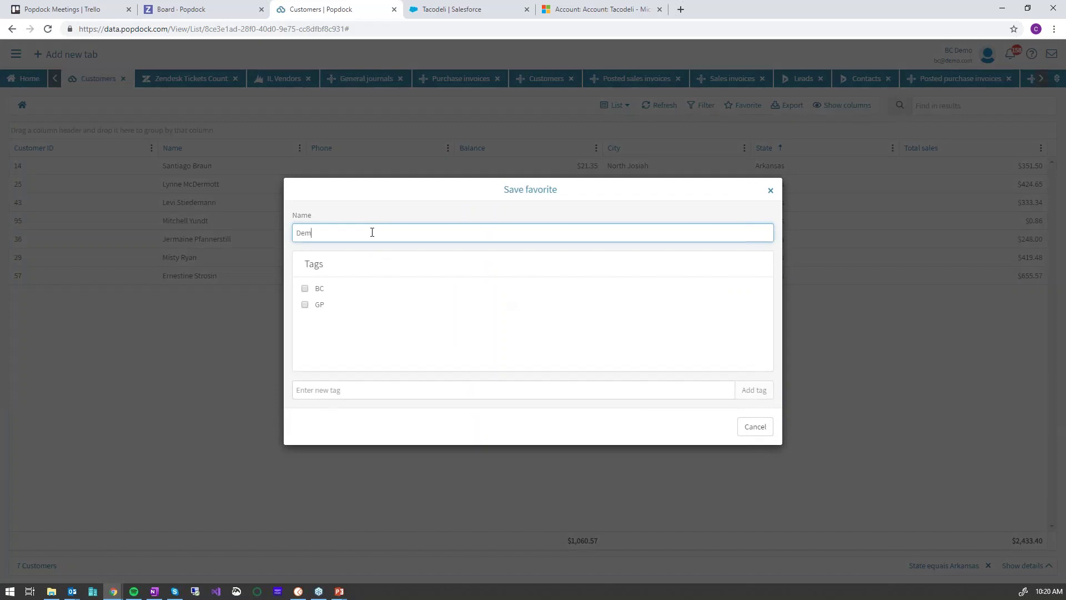
key(Tab)
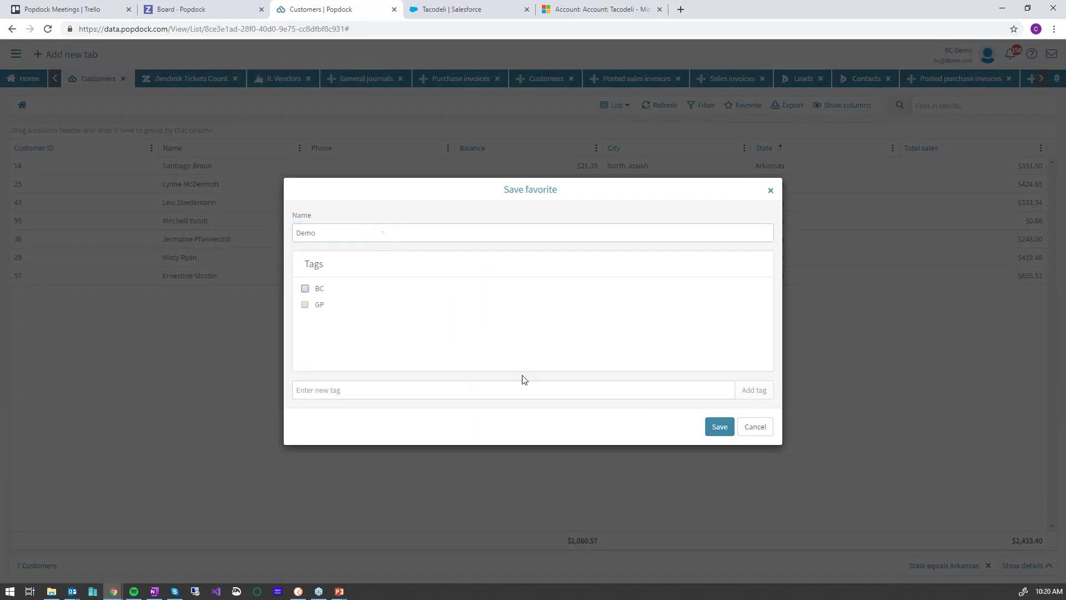
click(717, 429)
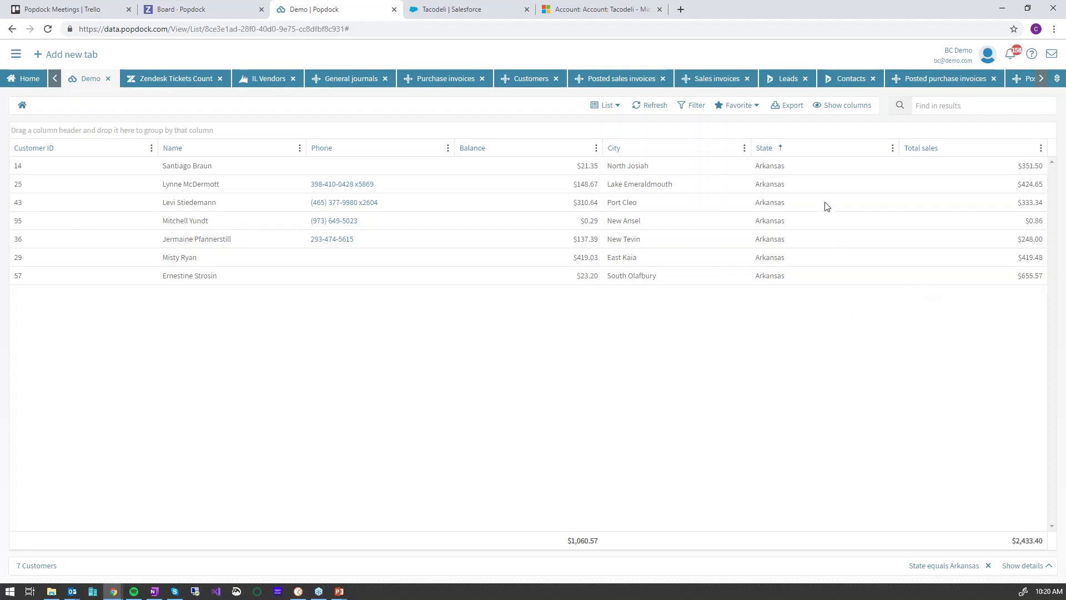
Export the list to Excel, open Customers (1).xlsx, then close it
click(784, 110)
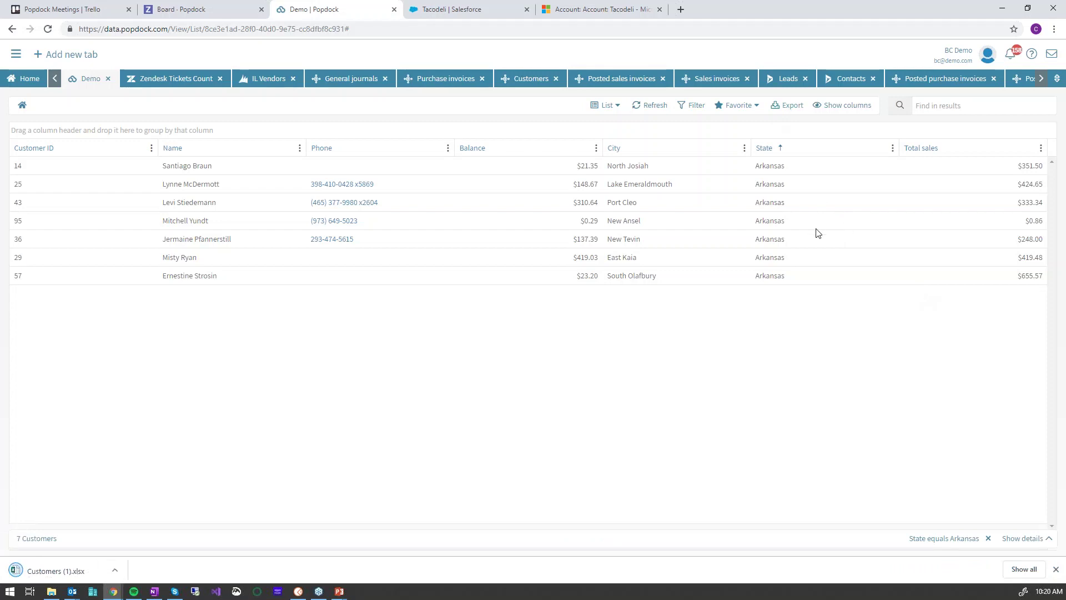
click(53, 571)
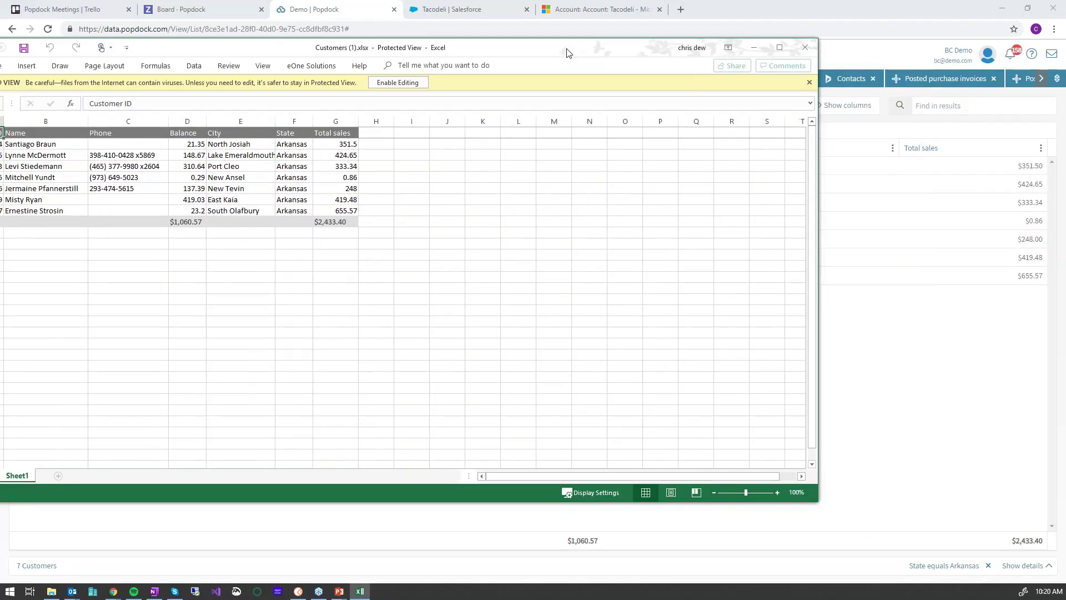
double_click(568, 53)
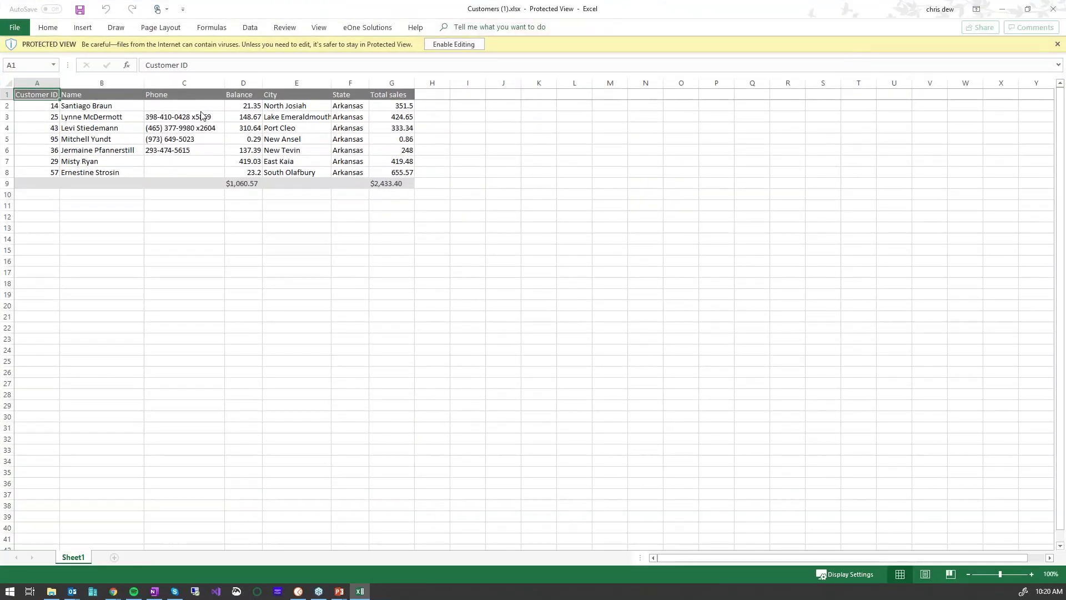
click(1053, 11)
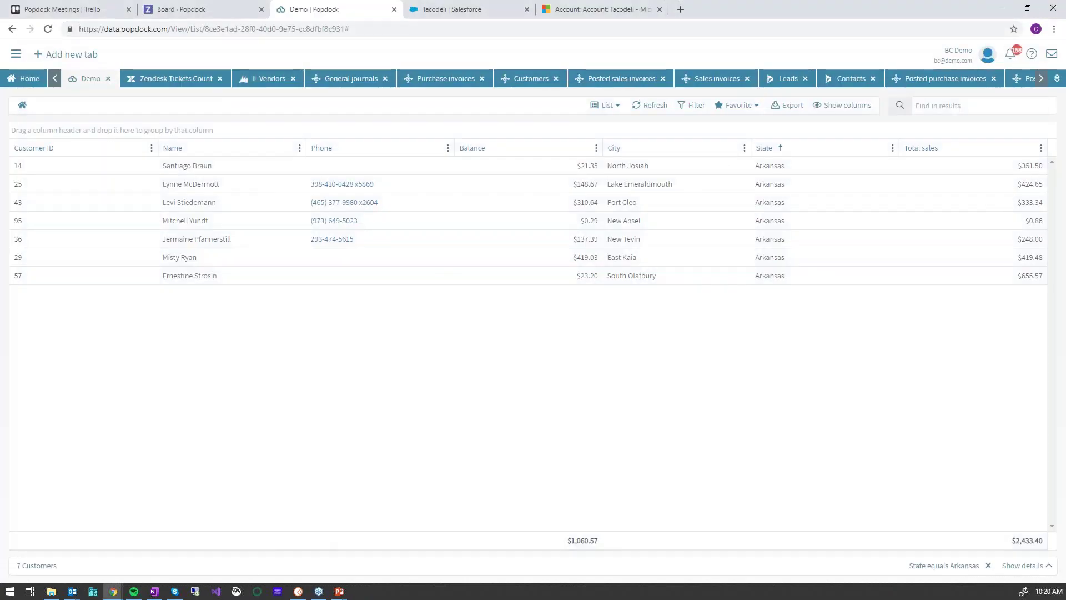
Export again and open Customers (2).xlsx with editing enabled
click(789, 106)
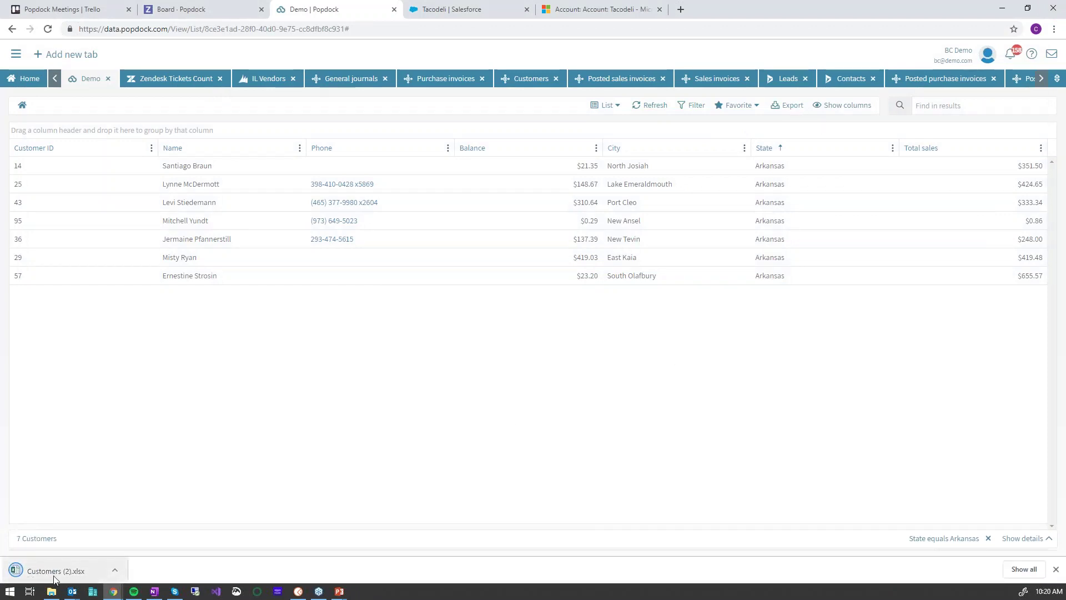
click(56, 570)
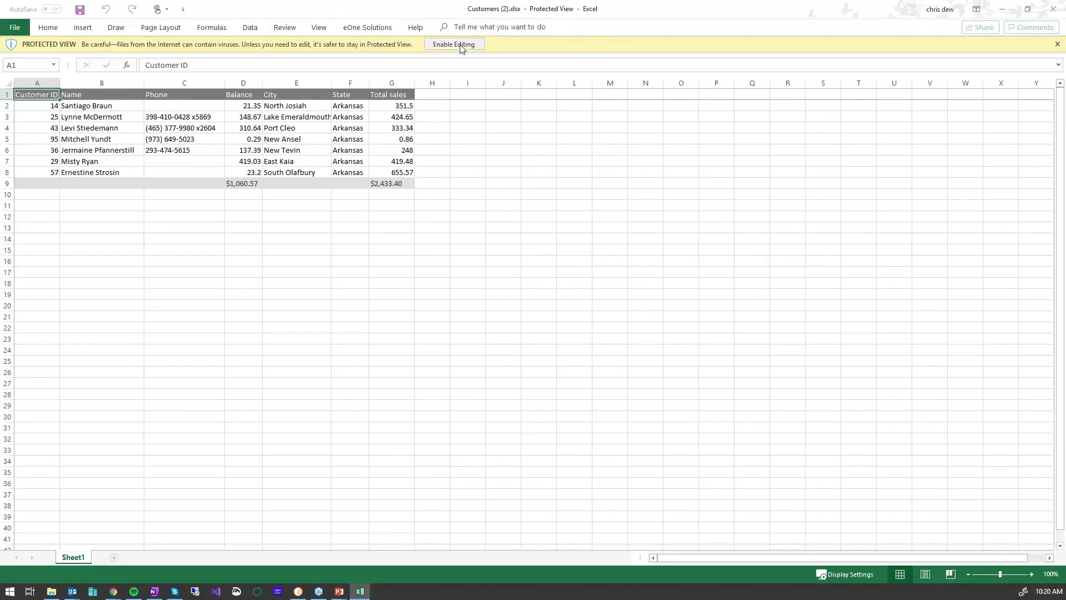
click(461, 45)
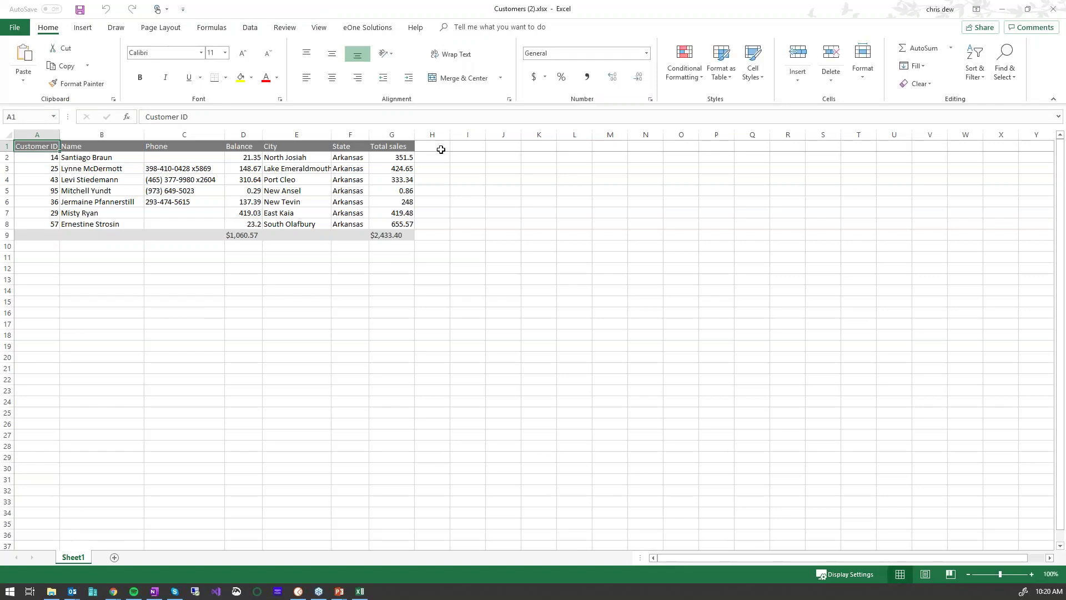
Open the Popdock add-in pane from the Data tab and add a blank Sheet2
click(250, 28)
click(947, 61)
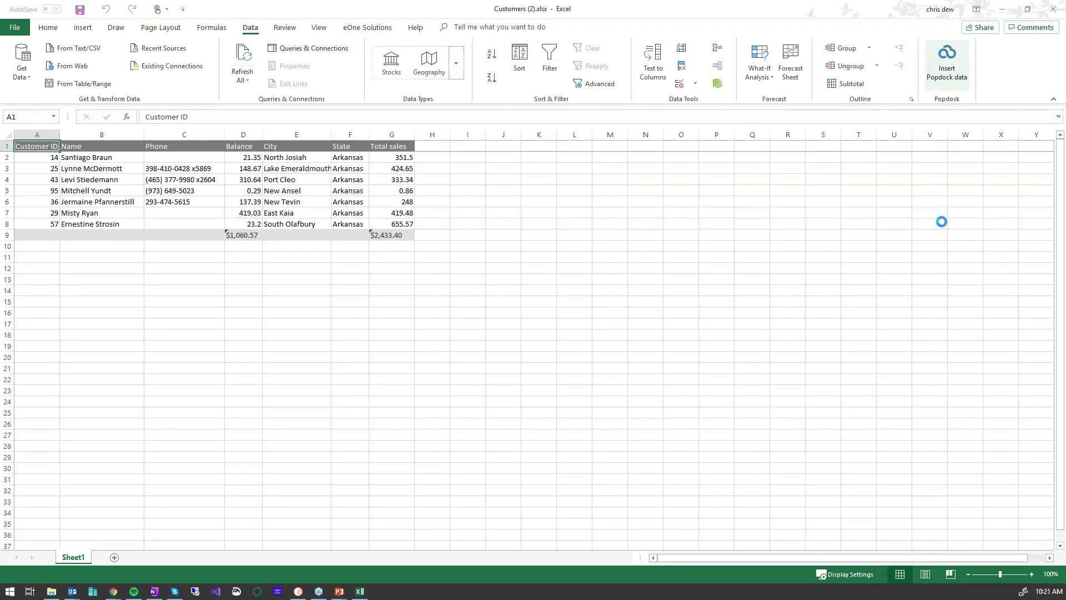
click(110, 556)
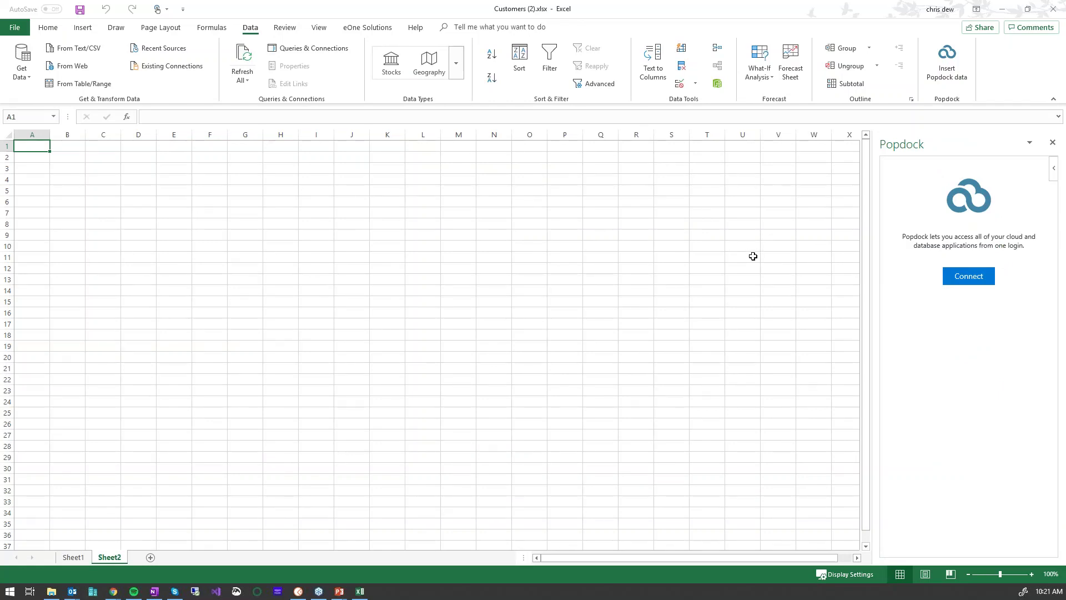
Sign in to Popdock from the add-in with the account email and password
click(981, 283)
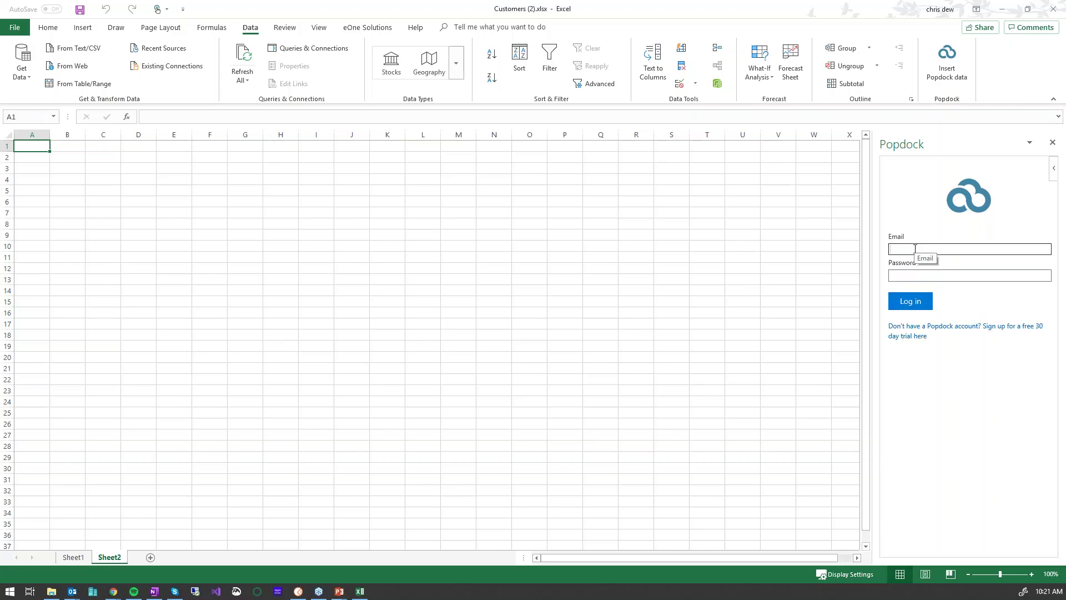
key(Tab)
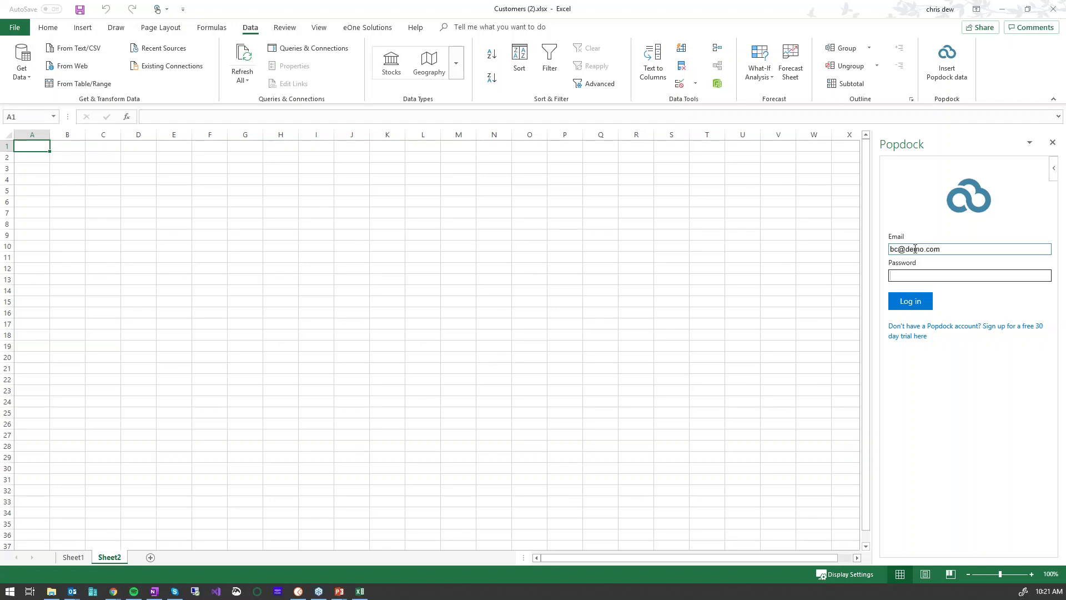
click(911, 301)
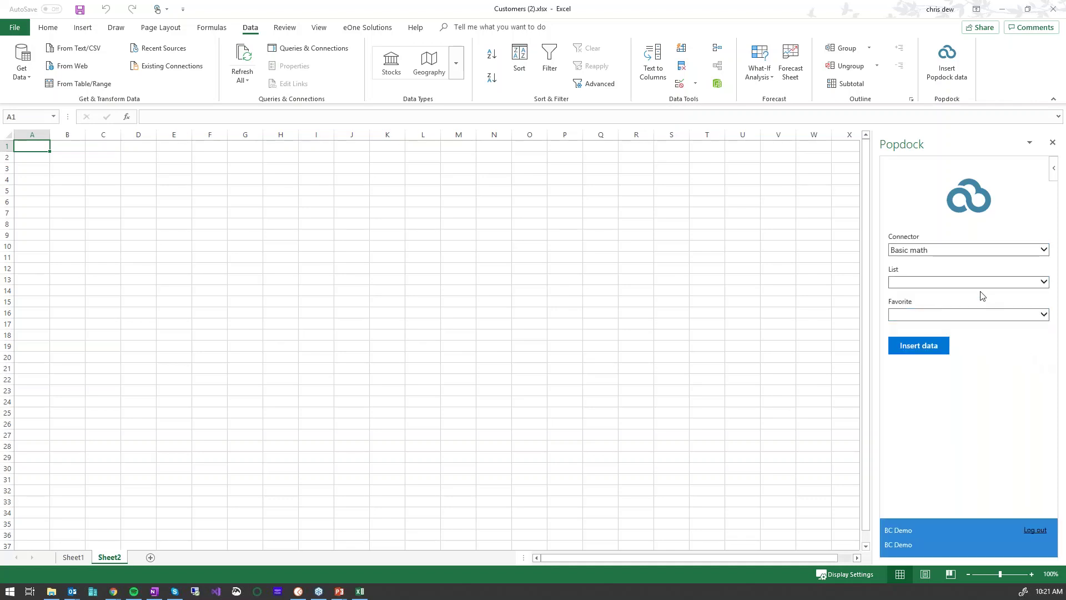
Insert the Sample data connector's Customers list, Demo favorite, into the workbook
click(994, 255)
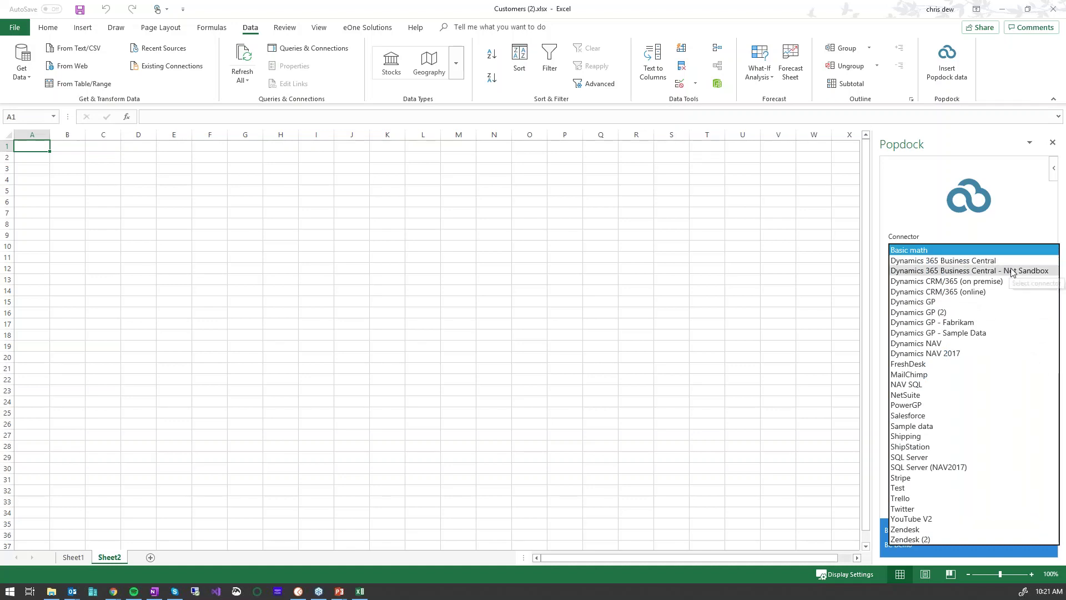
click(931, 426)
click(941, 282)
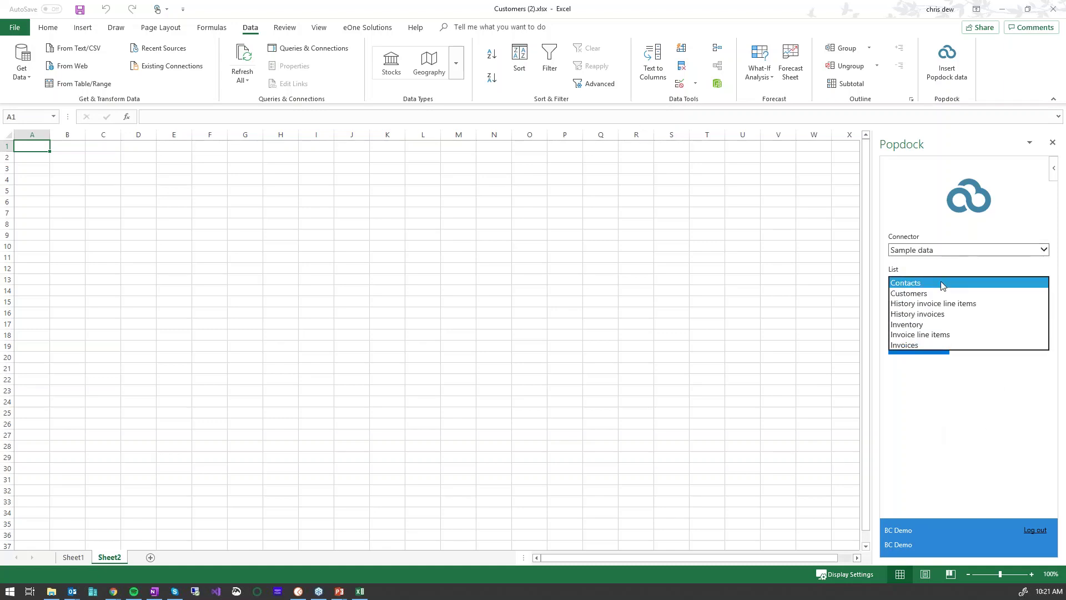
click(940, 294)
click(935, 317)
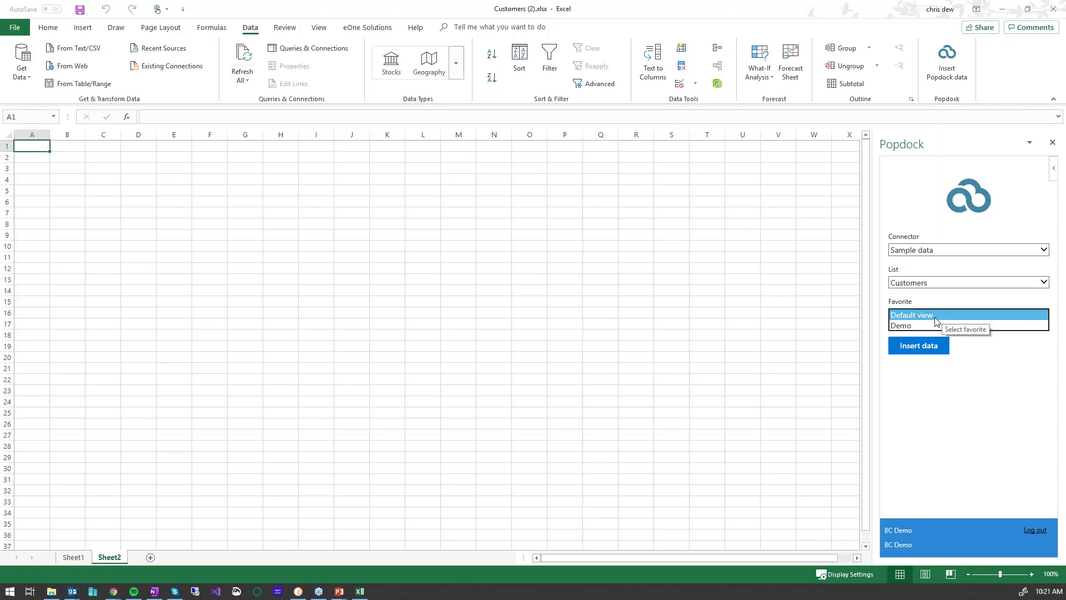
click(908, 328)
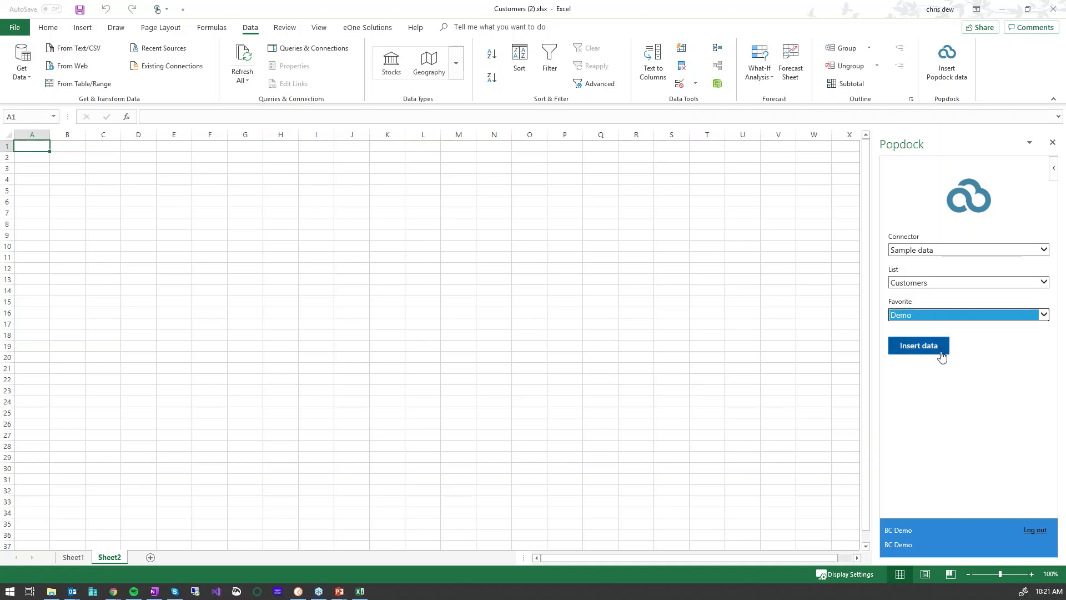
click(921, 348)
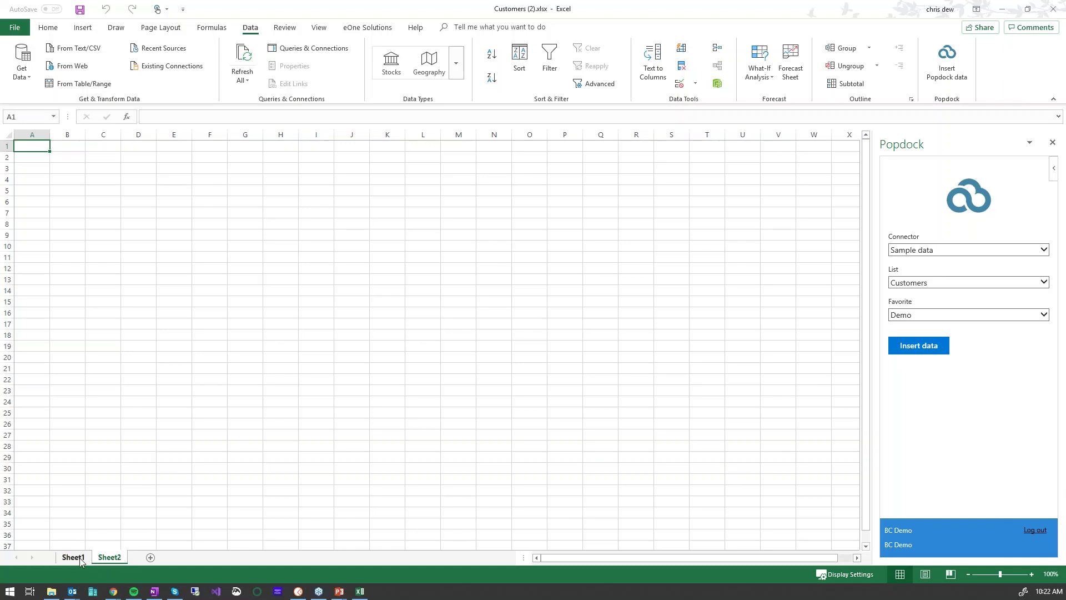
click(899, 350)
Show the 7 Arkansas customers on Sheet1, close the Popdock pane, and close Excel
click(74, 557)
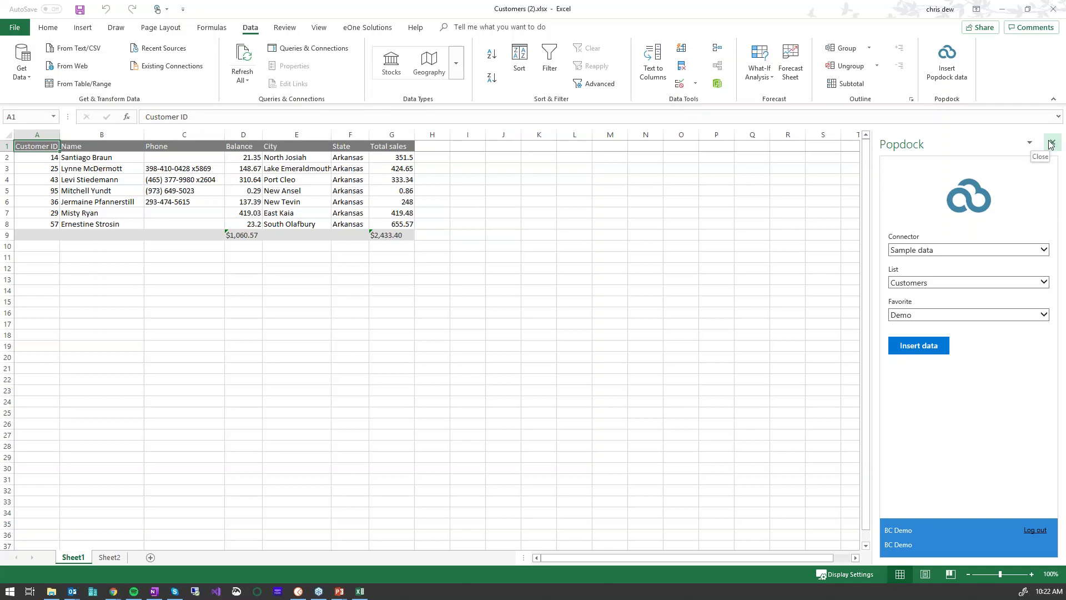
click(1051, 145)
click(1054, 9)
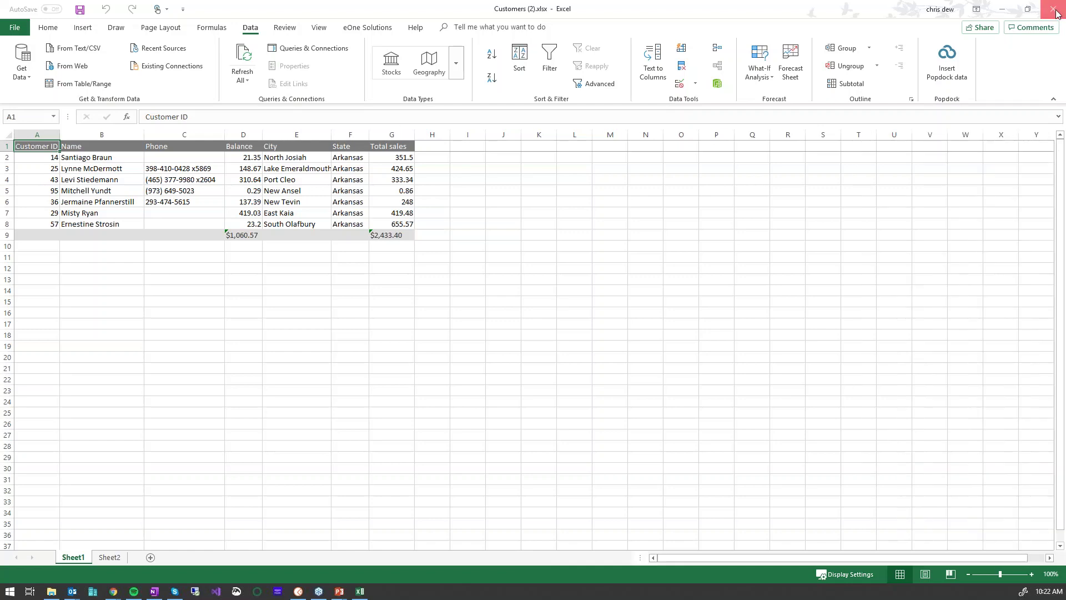
Discard the workbook changes and display the Demo list as a horizontal bar chart
click(532, 309)
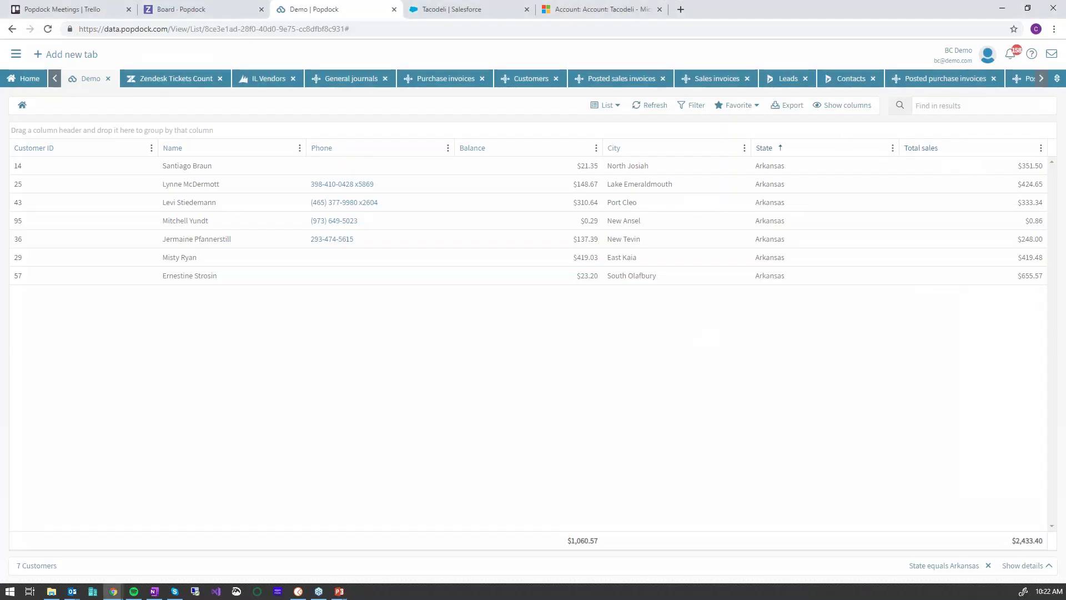
click(618, 107)
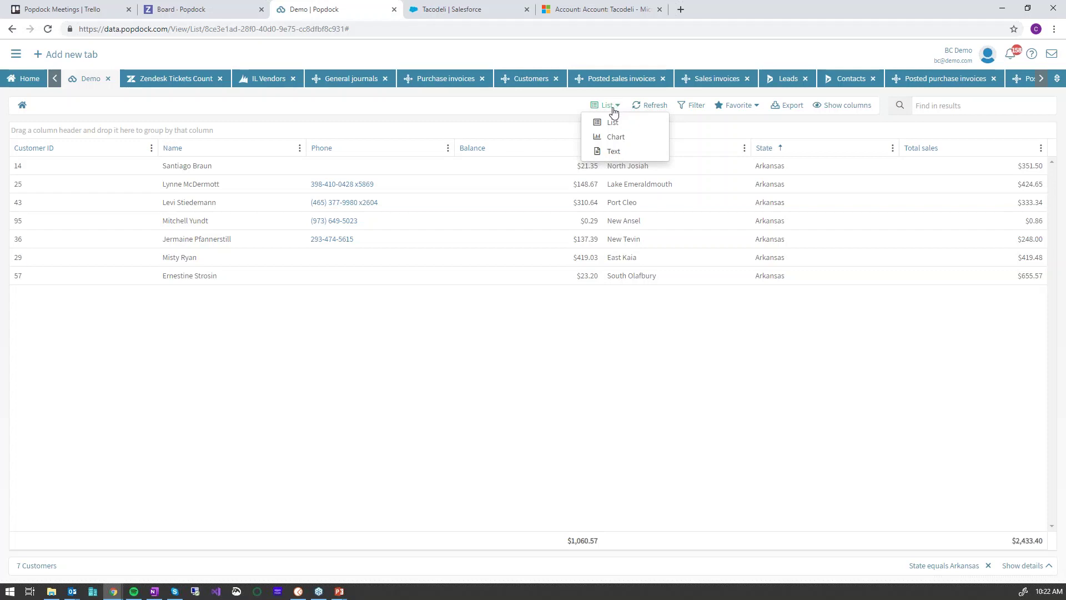
click(615, 139)
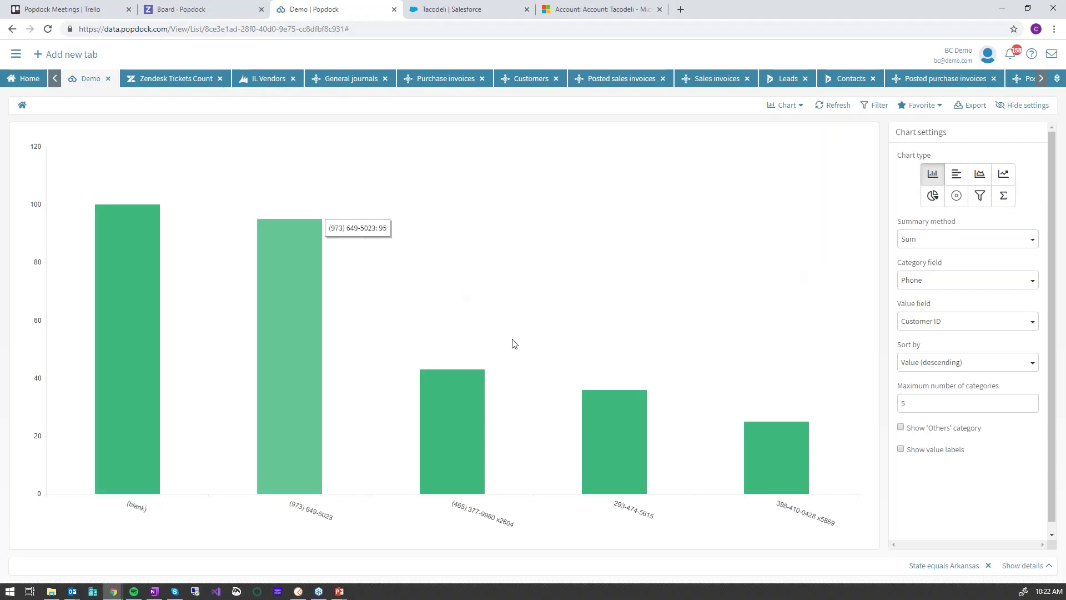
click(956, 174)
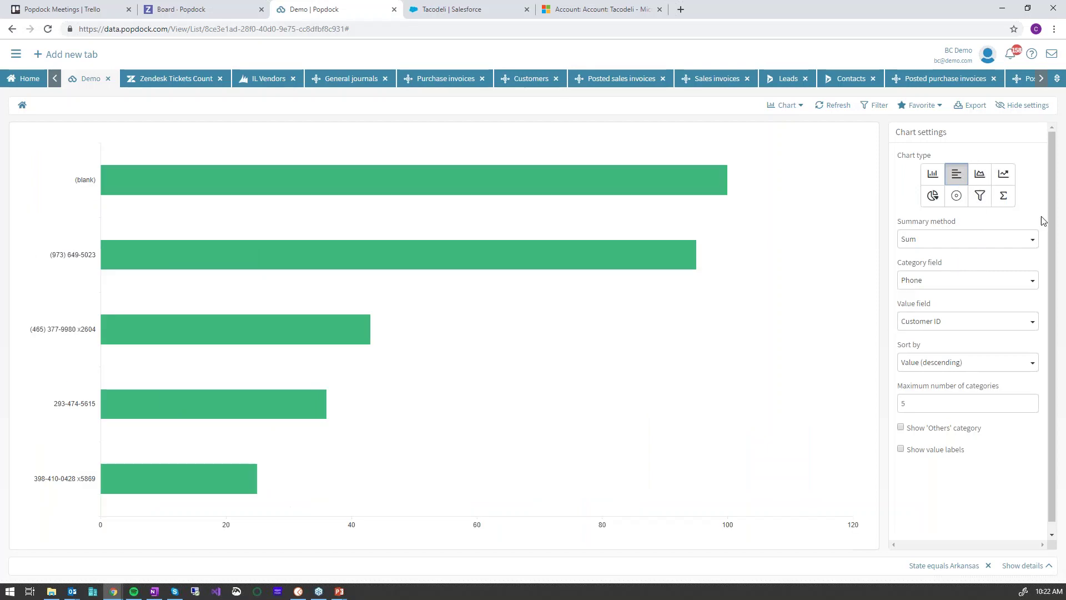
Set the chart's category field to City and value field to Total sales
click(1031, 283)
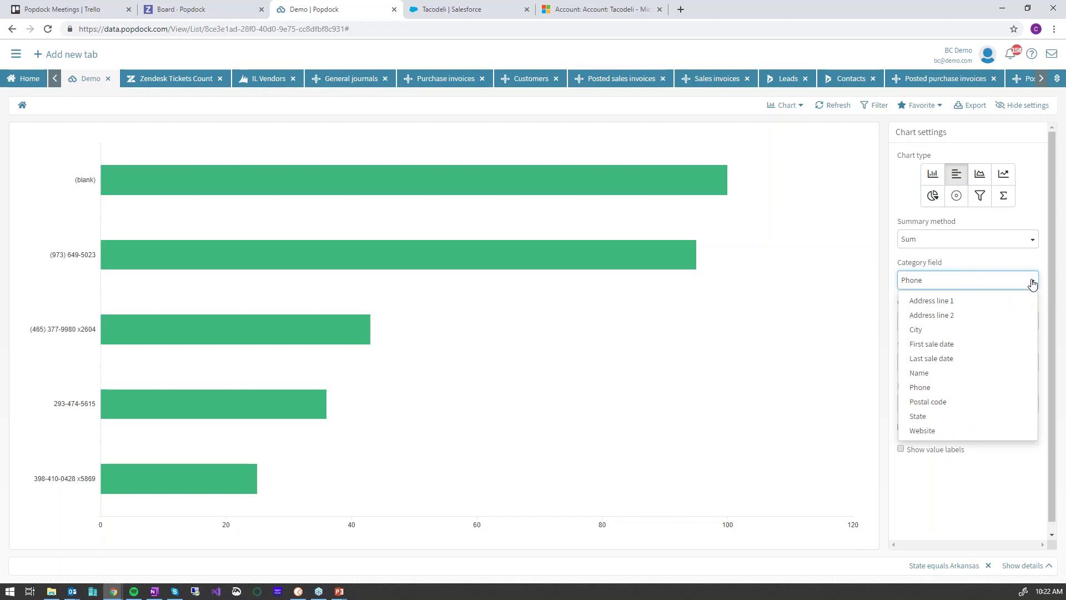
click(919, 330)
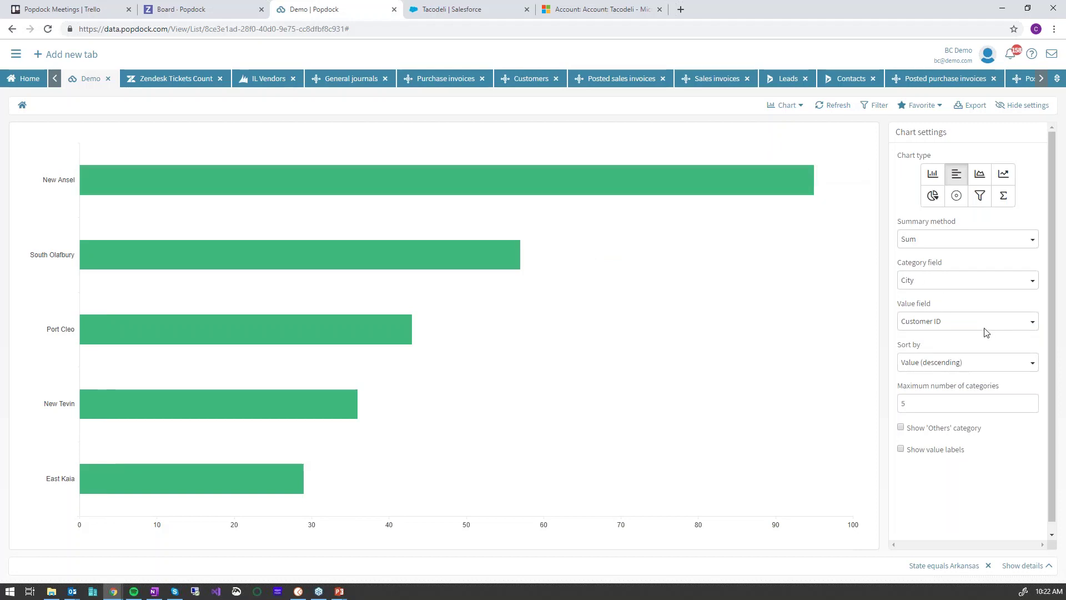
click(1018, 326)
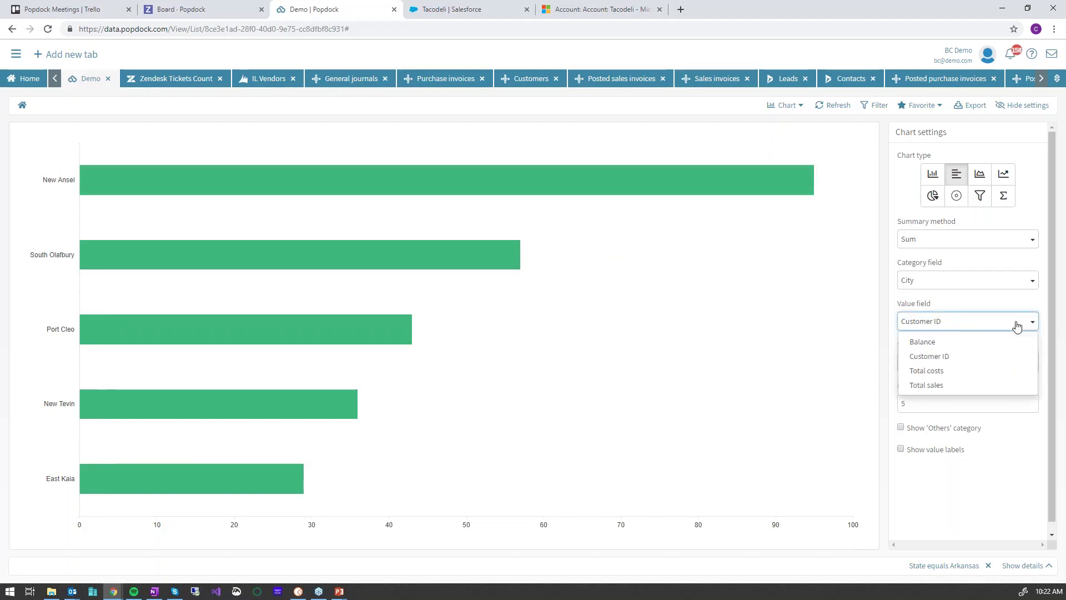
click(932, 345)
click(977, 328)
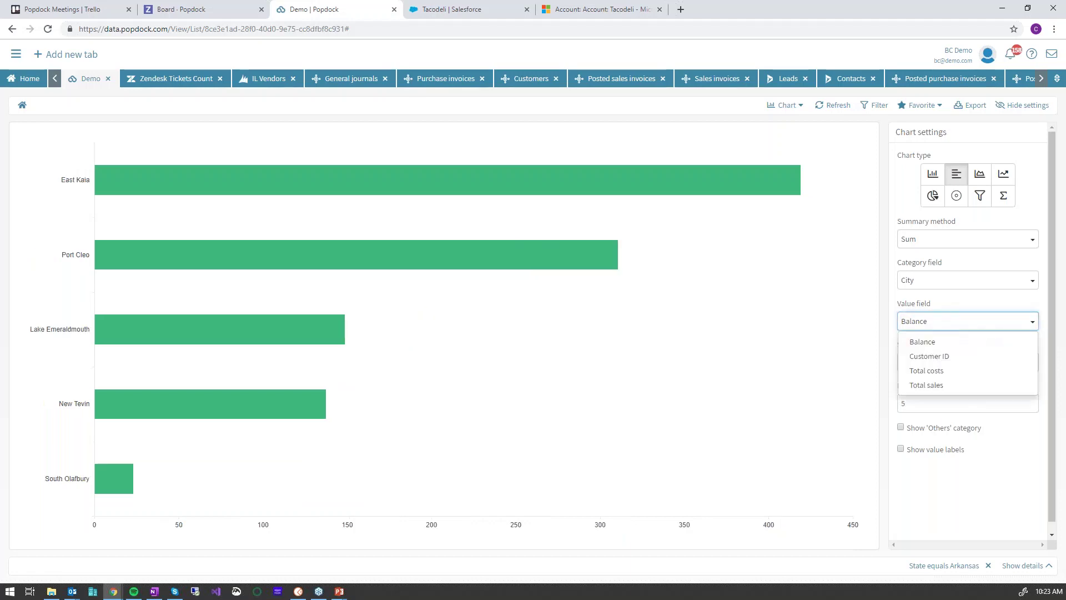
click(939, 385)
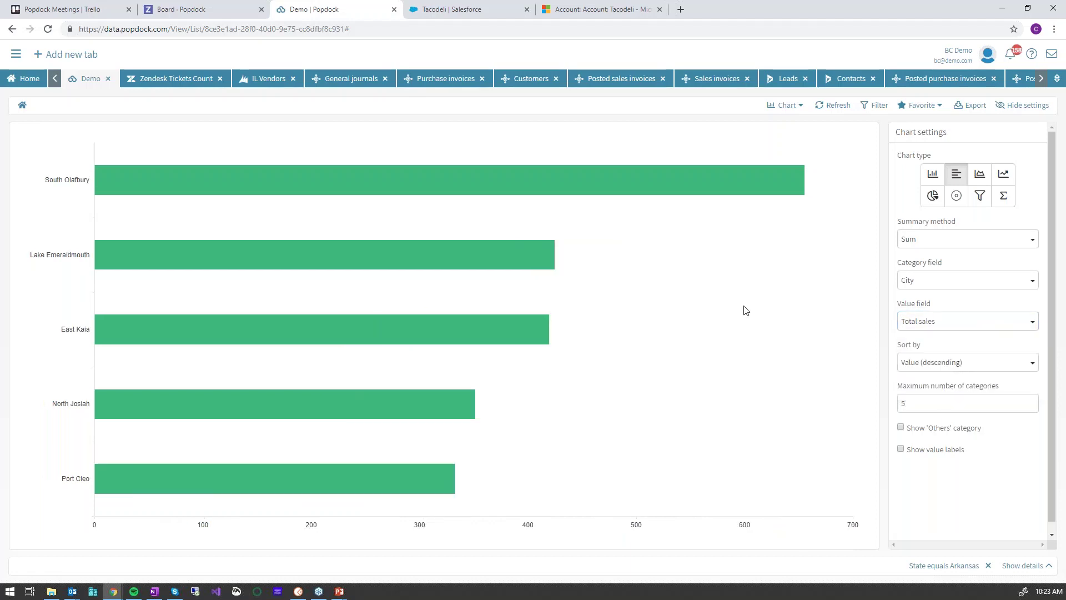
mouse_move(795, 262)
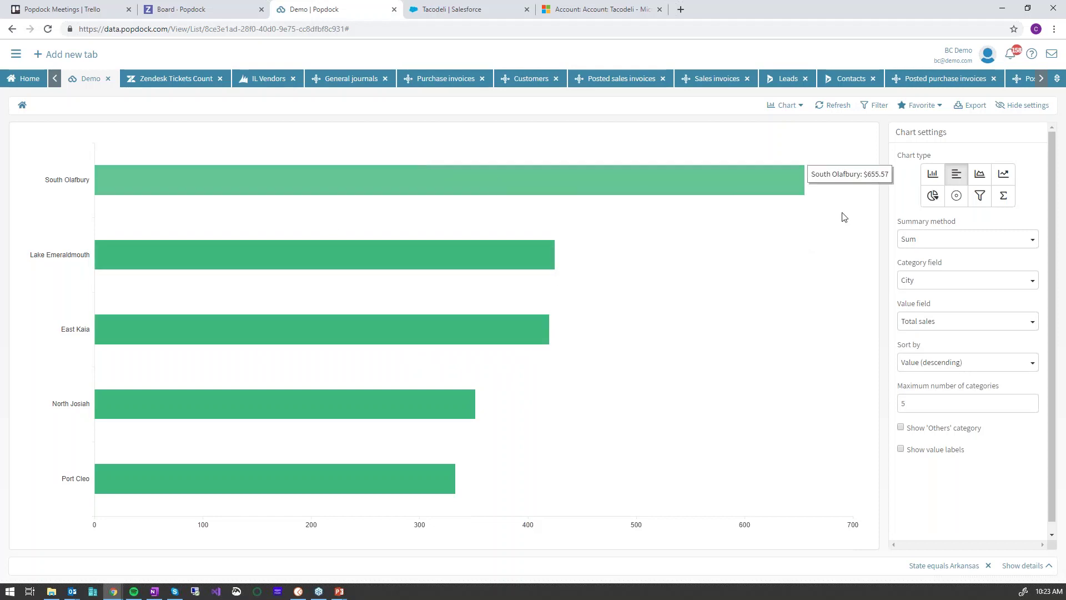
Make the chart a pie with an Others slice, category and value labels, and a legend
click(933, 195)
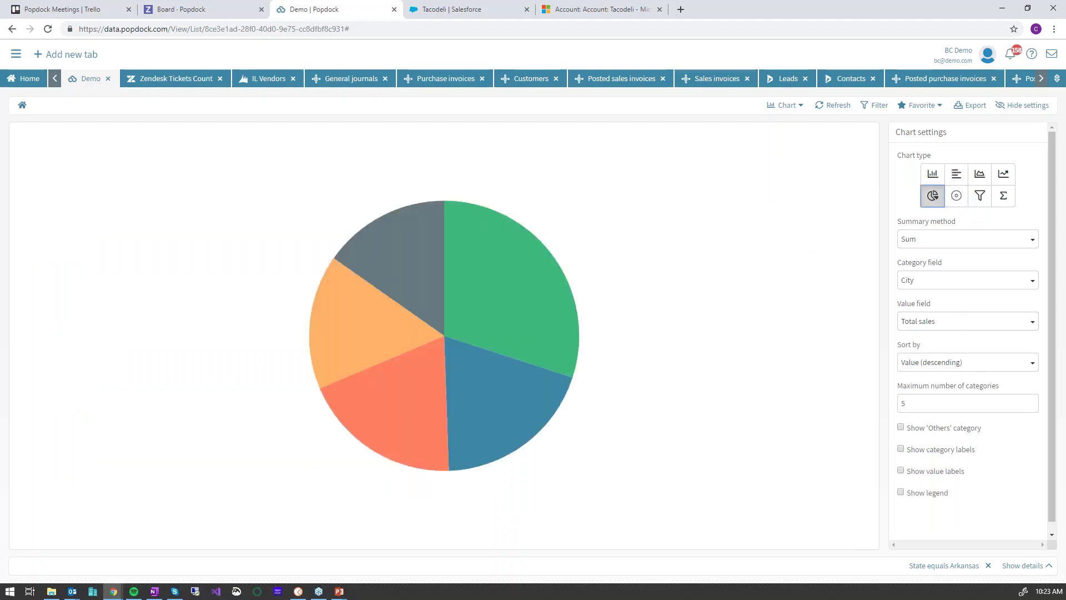
click(901, 427)
click(901, 449)
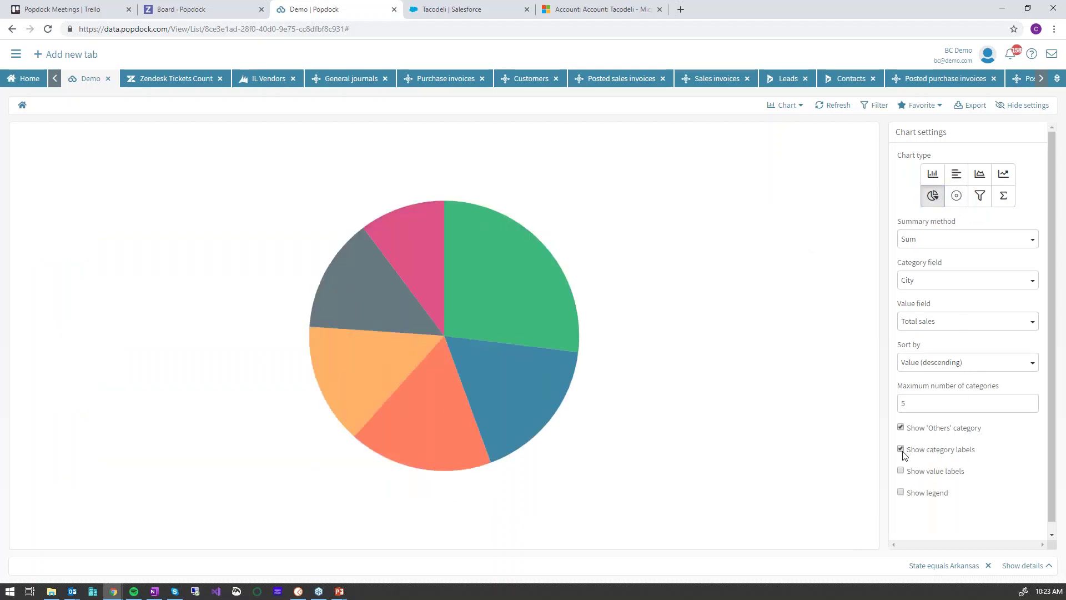
click(901, 470)
click(901, 492)
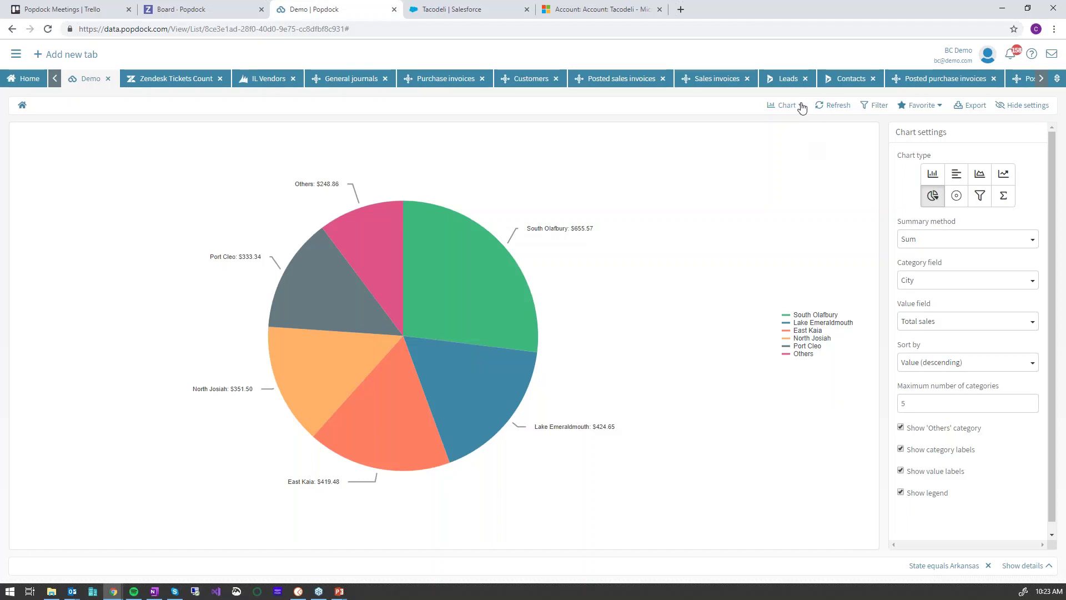
click(800, 109)
Show the customers as CSV text, select it, then return to the list view
click(794, 151)
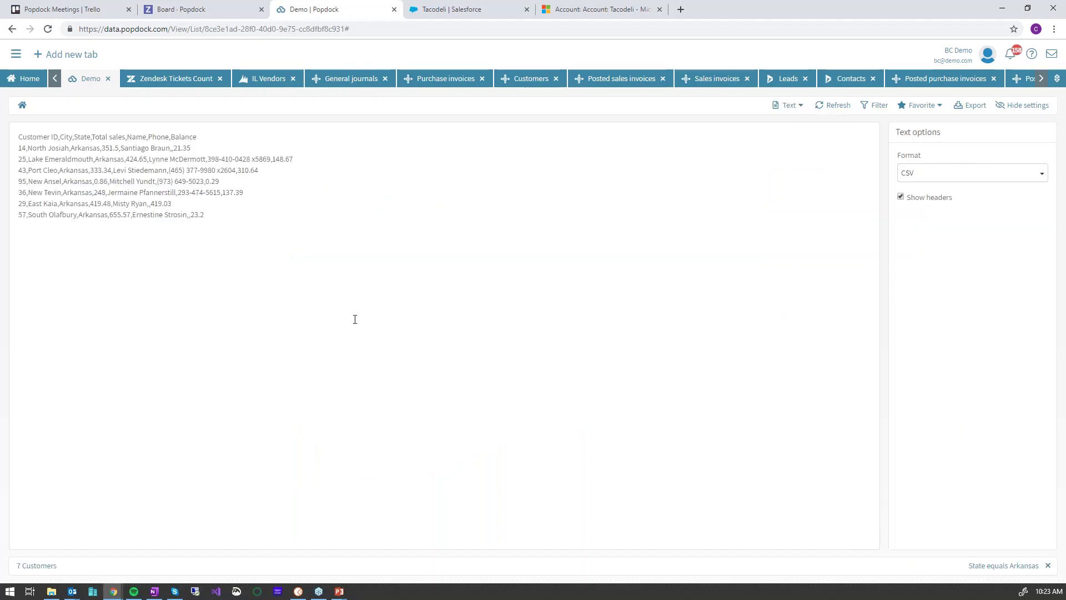
drag(207, 215, 2, 145)
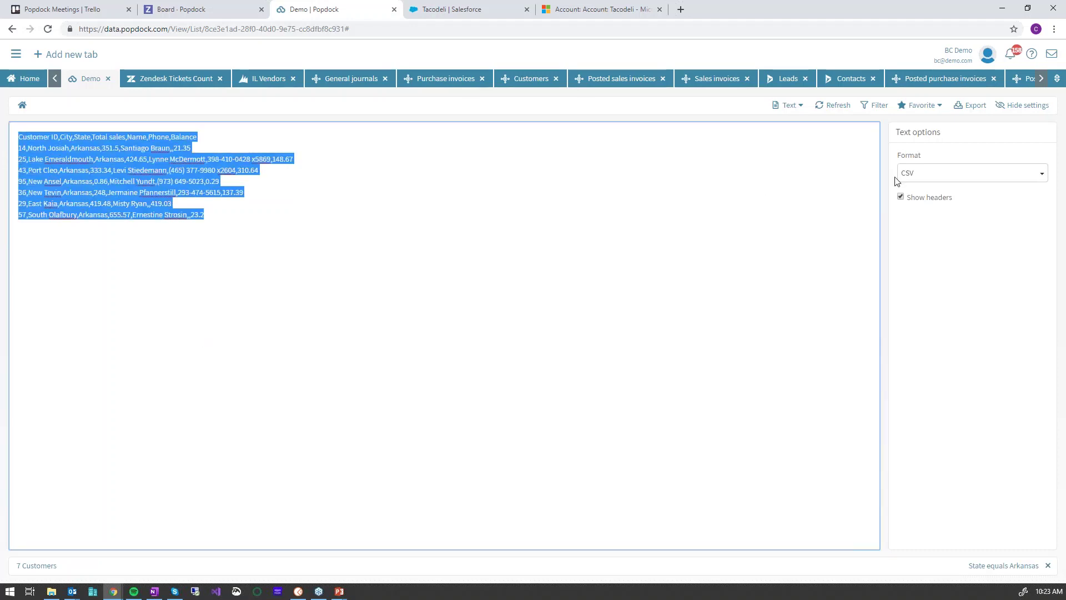
click(914, 175)
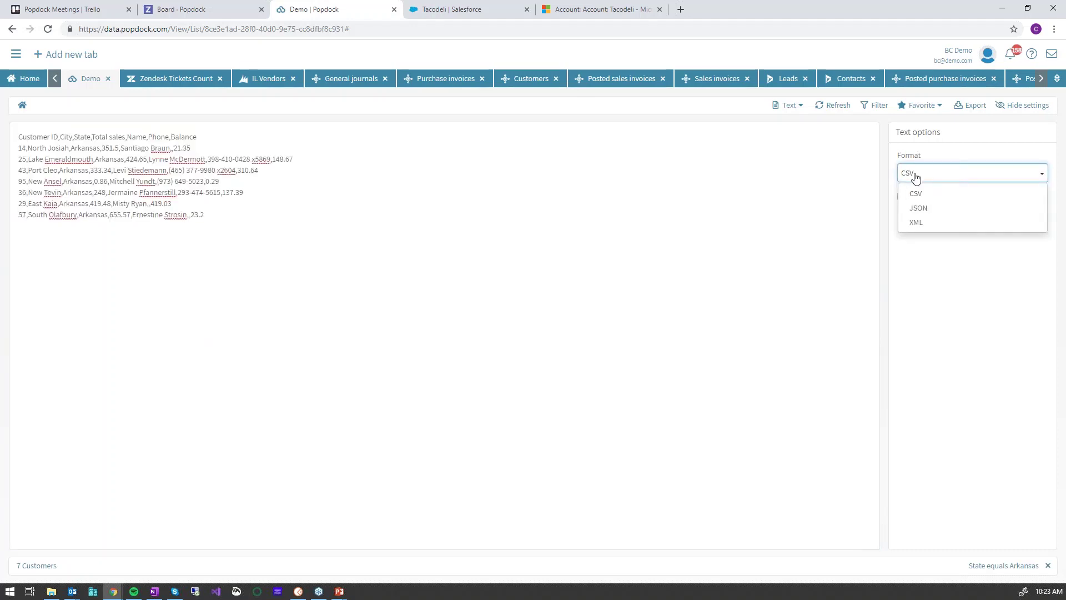
click(913, 174)
click(791, 106)
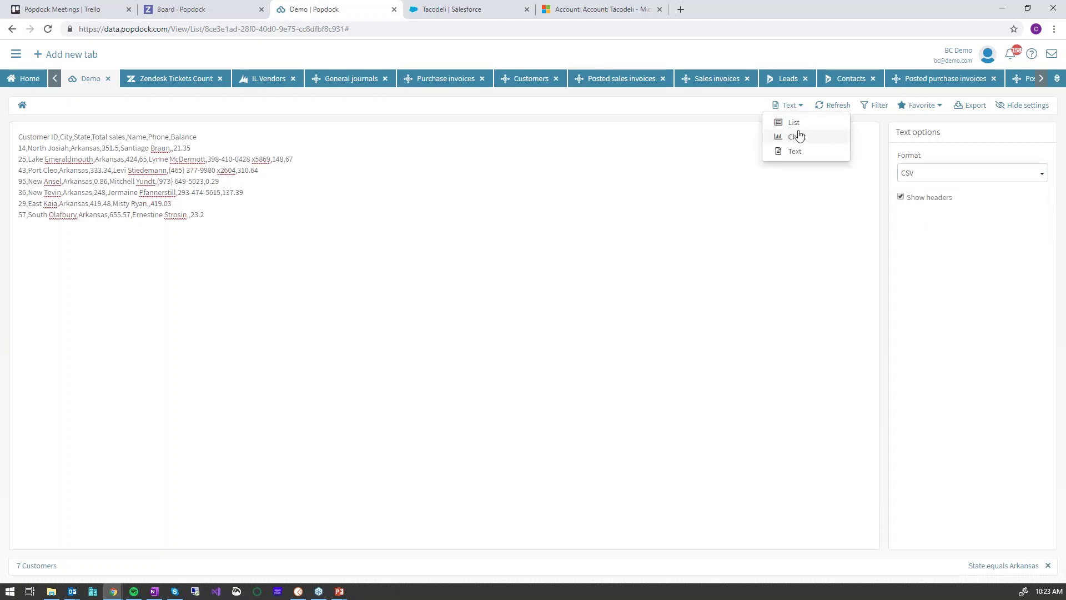
click(793, 123)
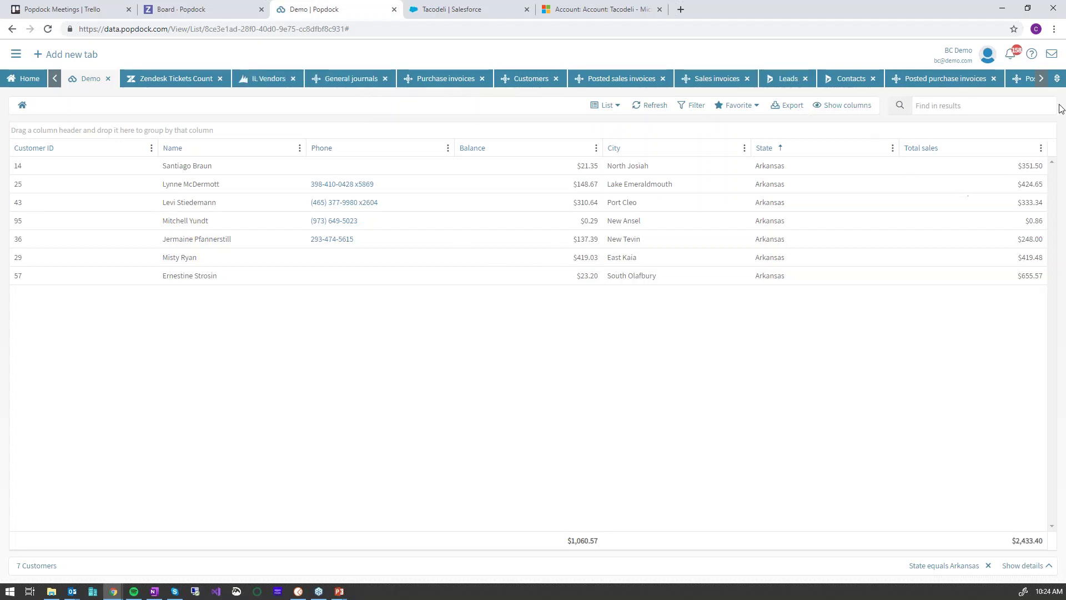
Scroll Popdock's module tabs right, then advance to the Scheduled Exception Reporting slide
click(1041, 79)
click(1042, 78)
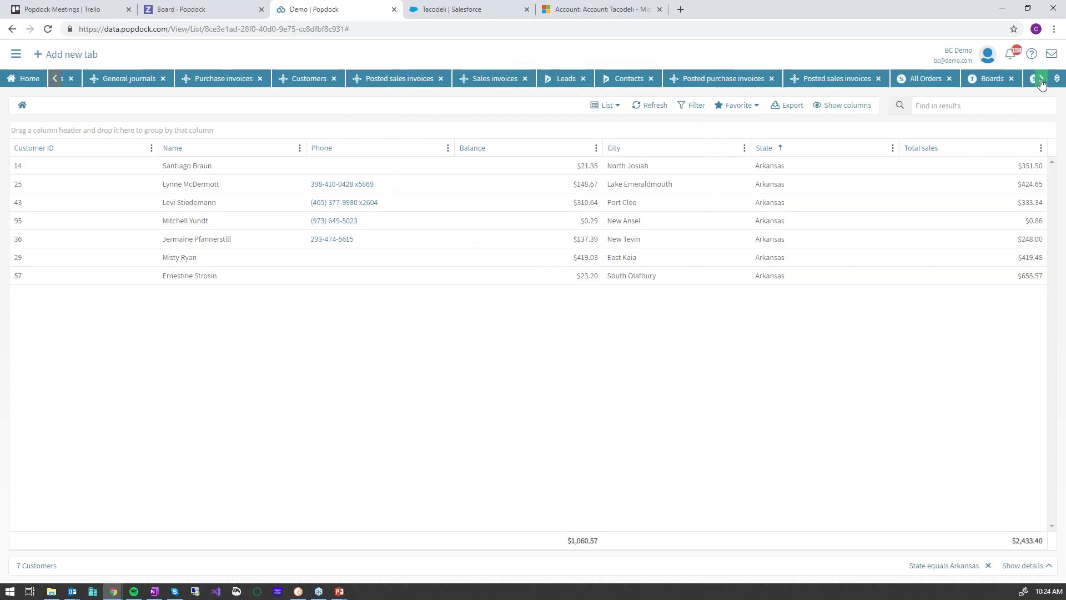
click(1042, 79)
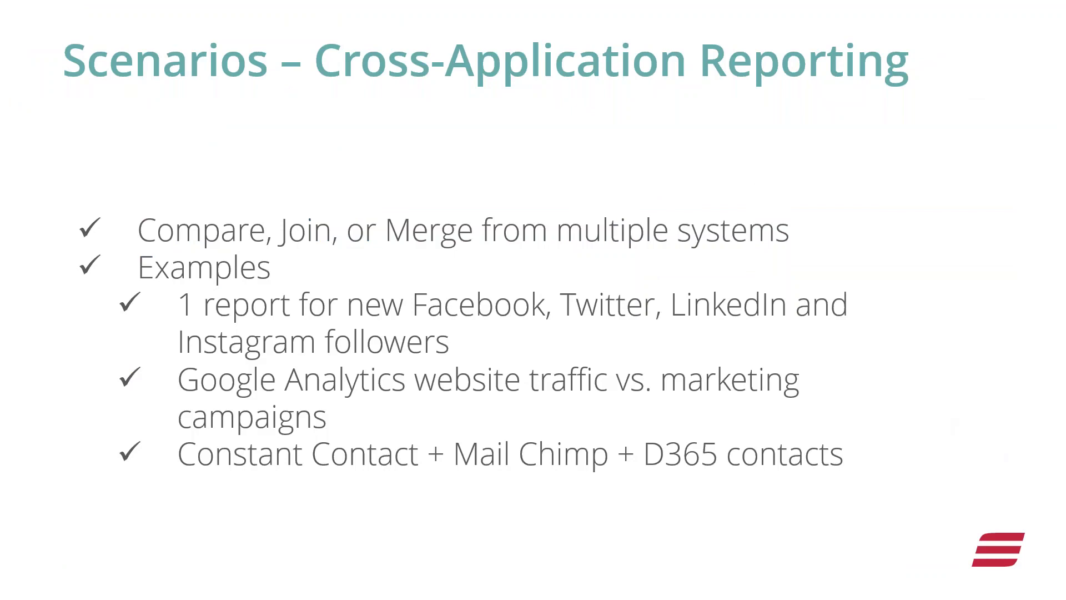
click(803, 272)
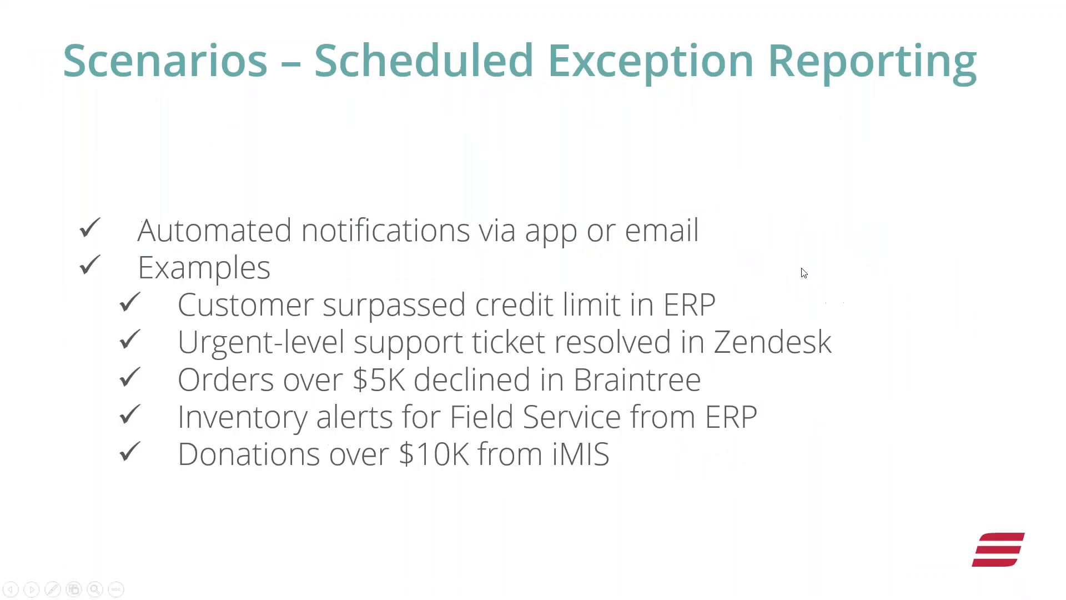
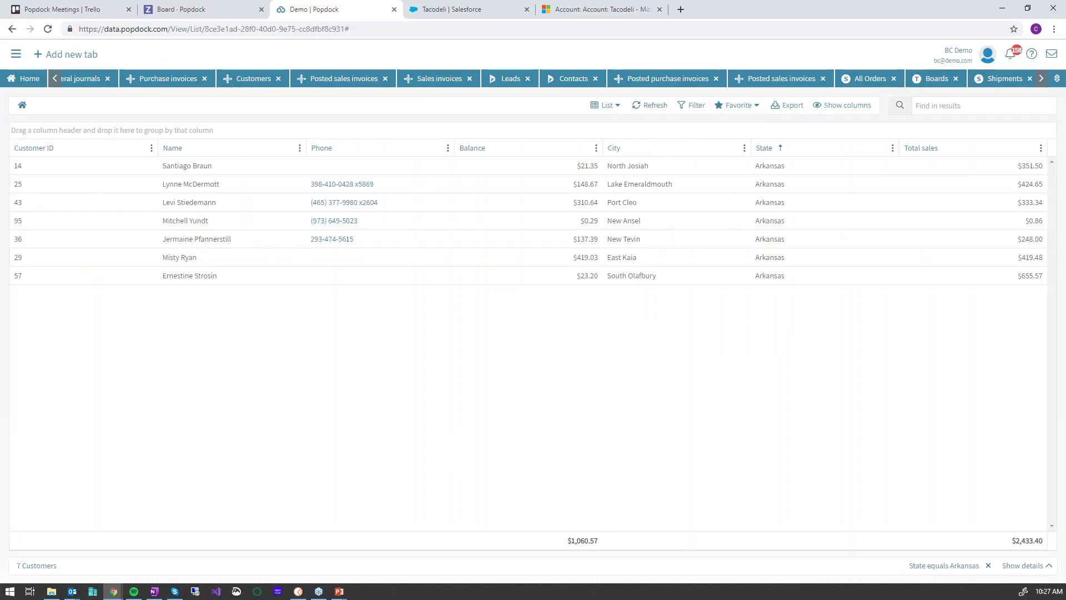
Open and close the notifications panel, then return to the Popdock home page
click(1016, 56)
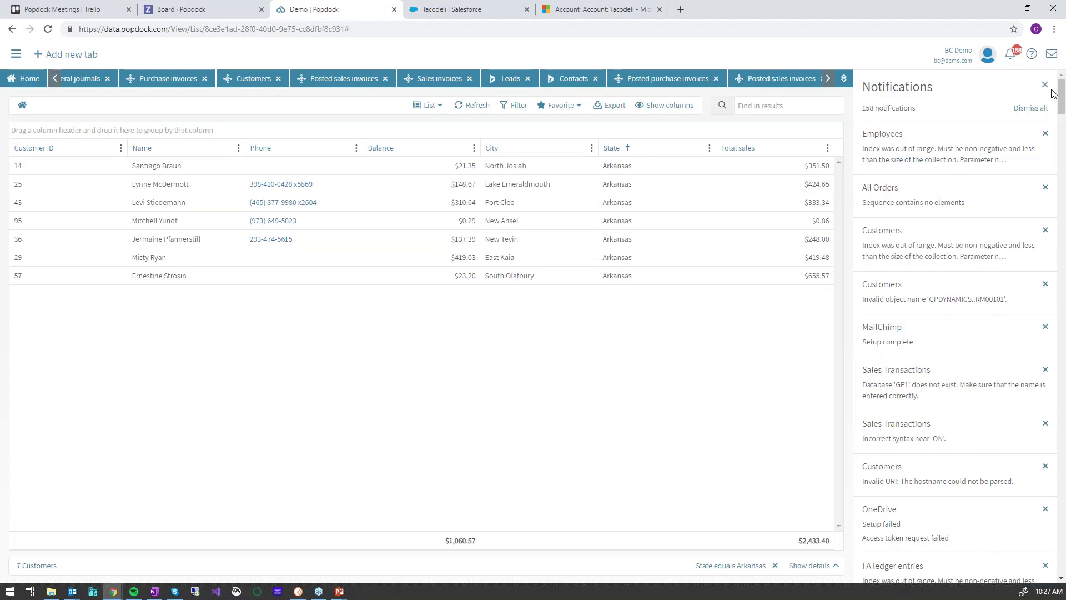
click(1015, 66)
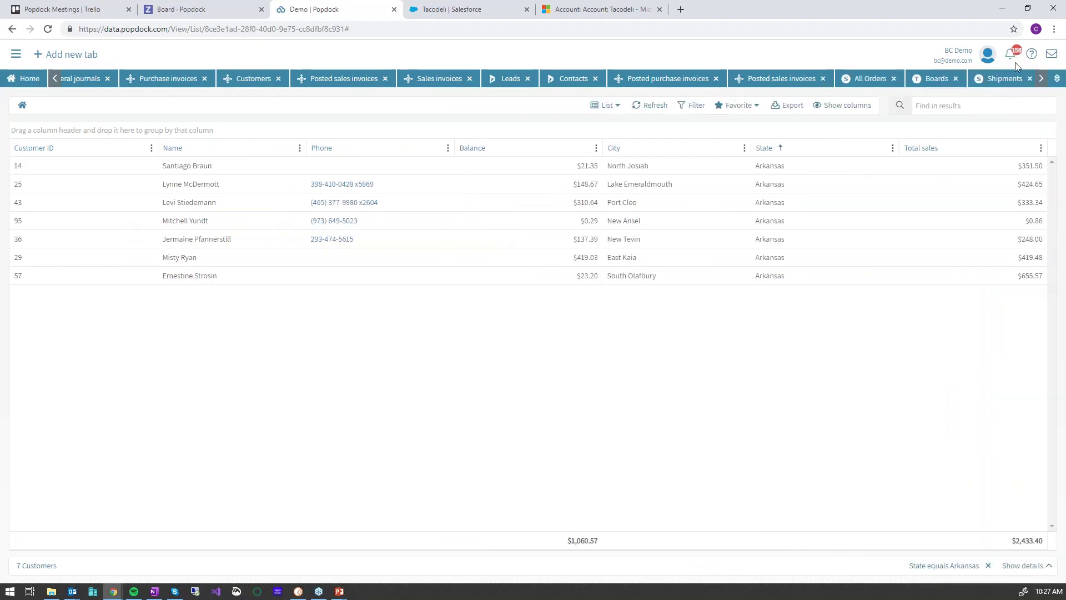
click(30, 79)
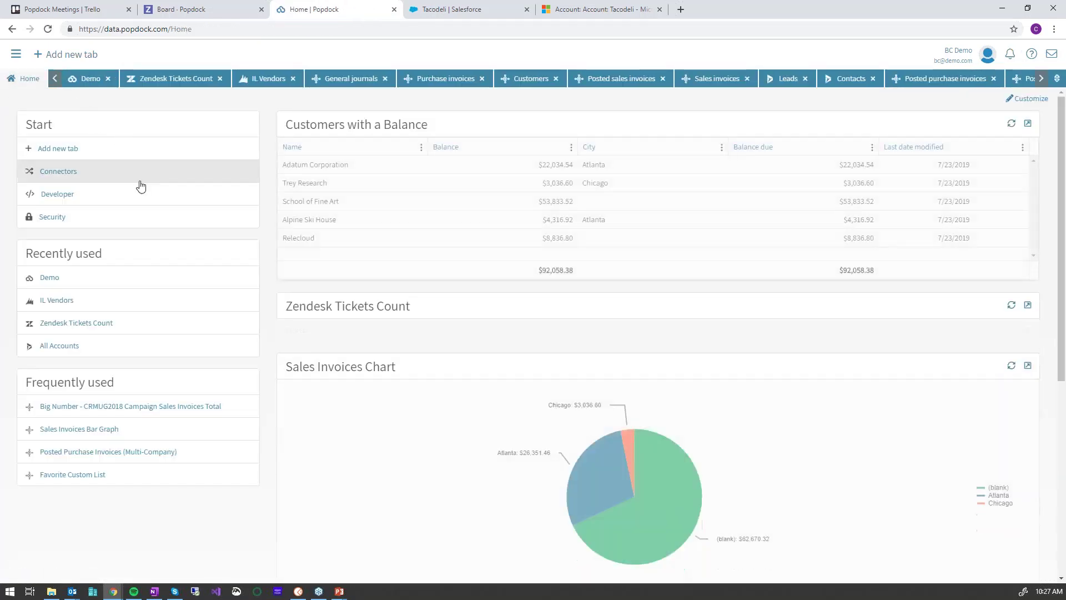
Open the Developer area and show its list of scheduled jobs
click(83, 201)
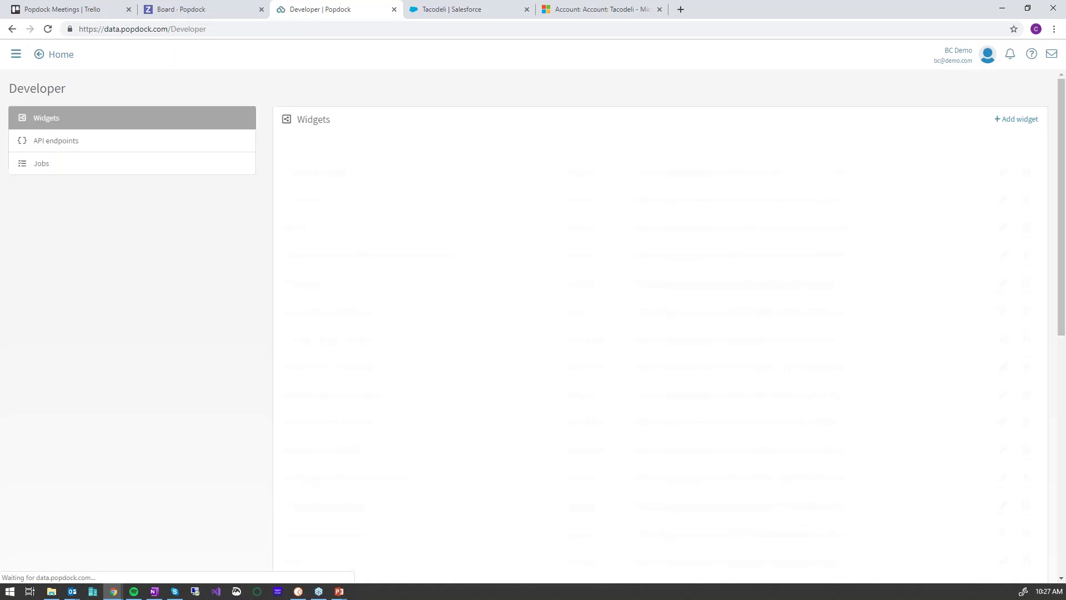
click(44, 170)
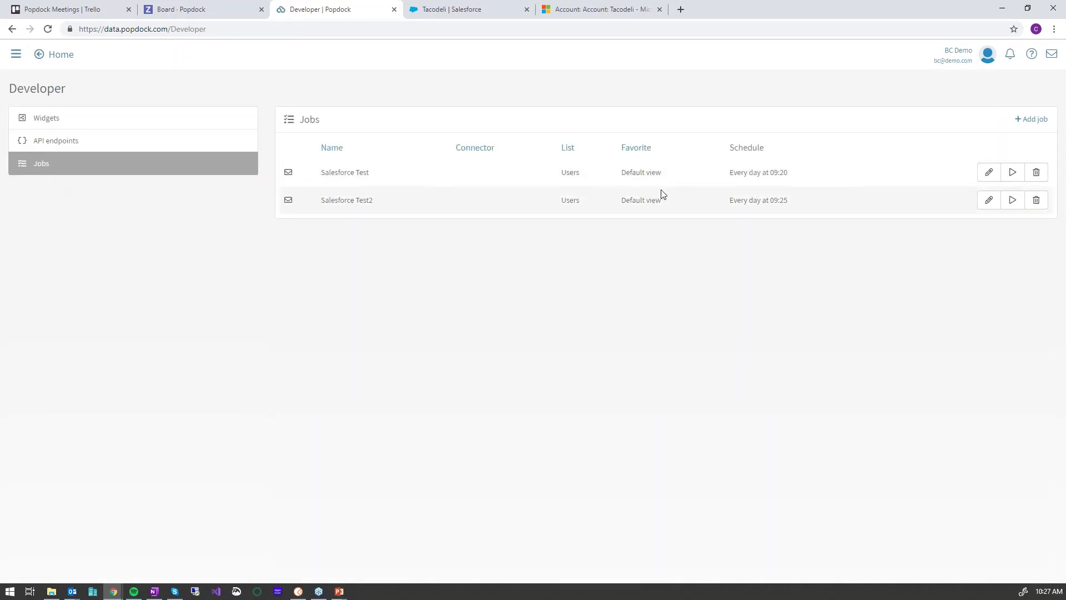
Inspect the Salesforce Test job's saved views, recipient and 09:20 run time, then cancel without saving
click(993, 177)
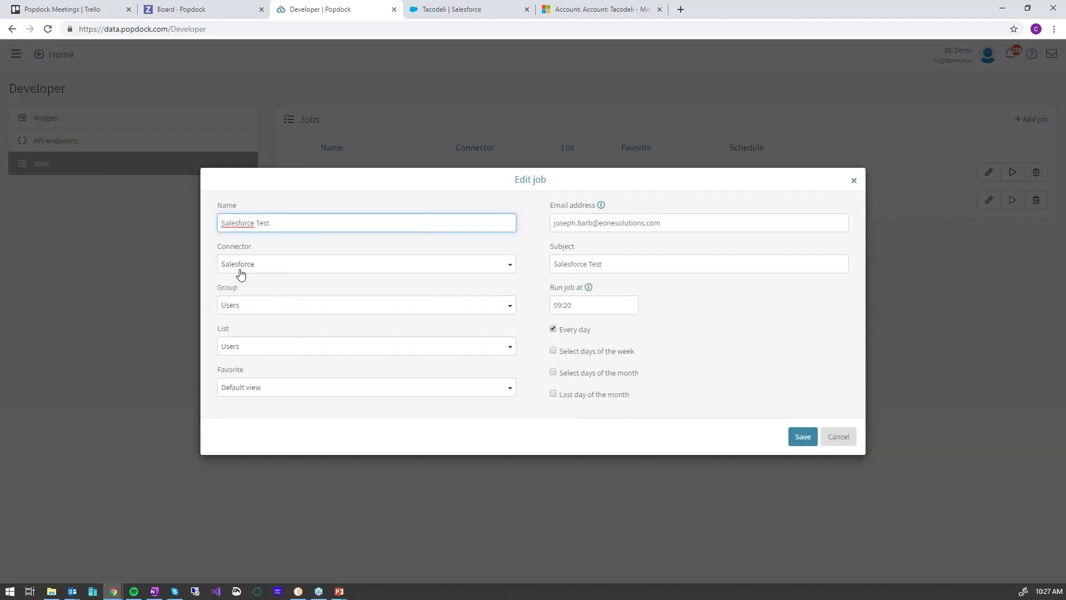
click(269, 393)
click(269, 394)
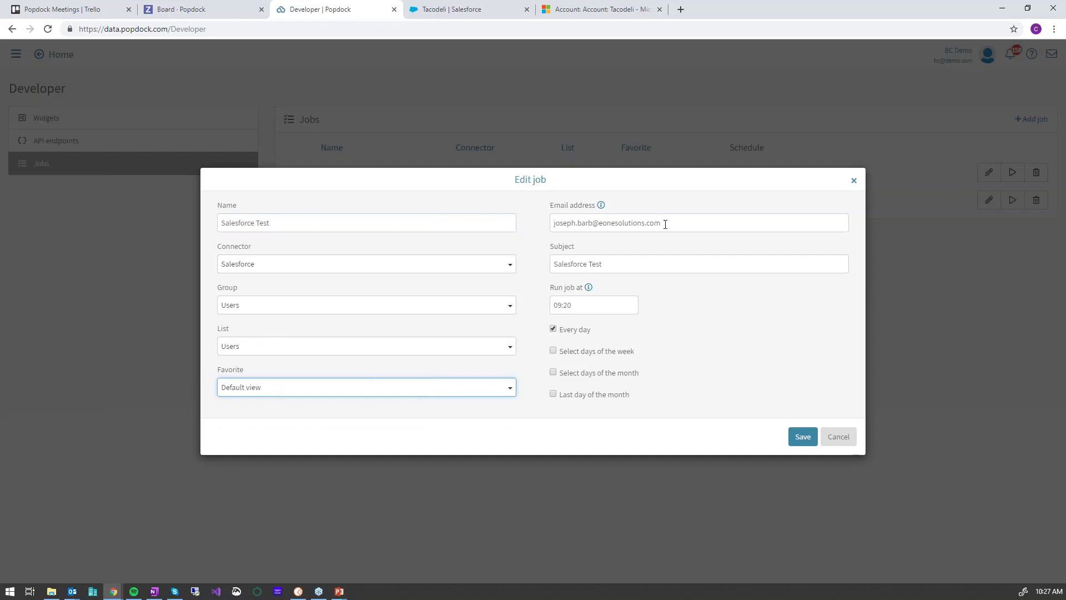
drag(667, 223, 531, 231)
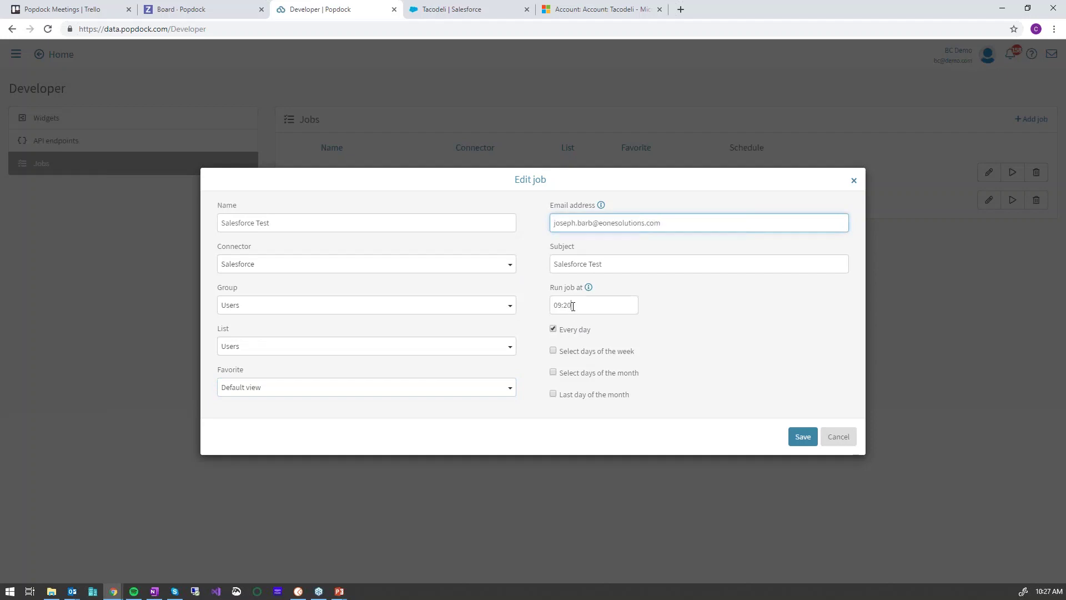
click(581, 307)
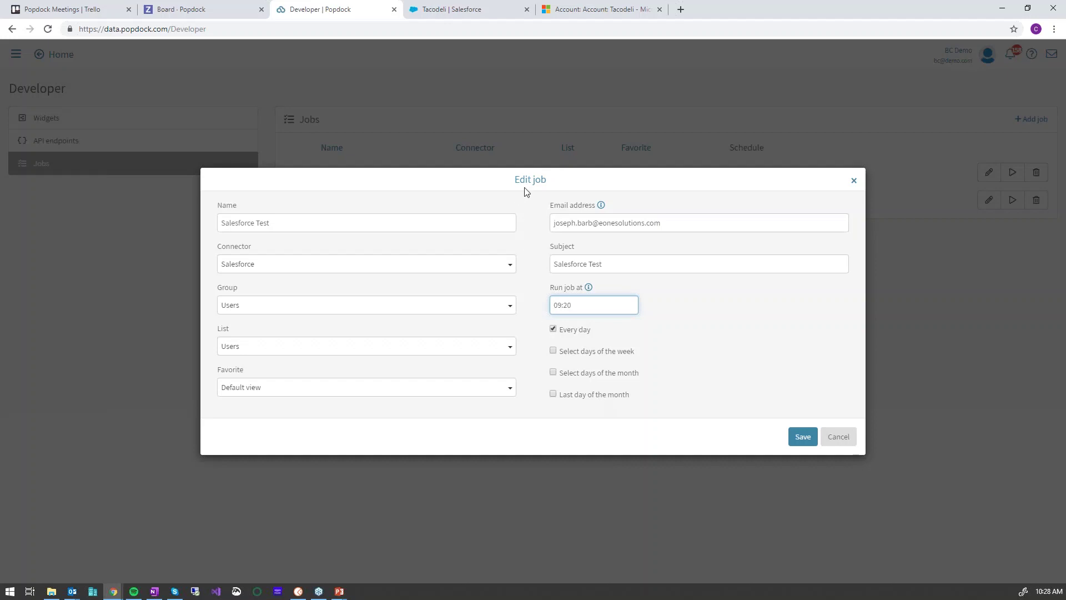
click(838, 437)
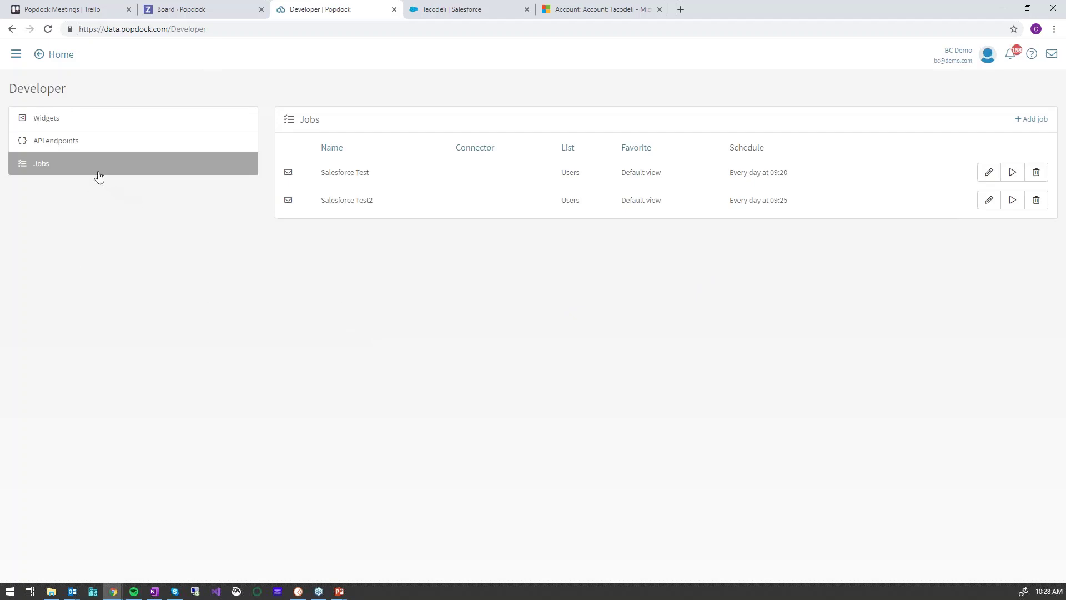
click(50, 121)
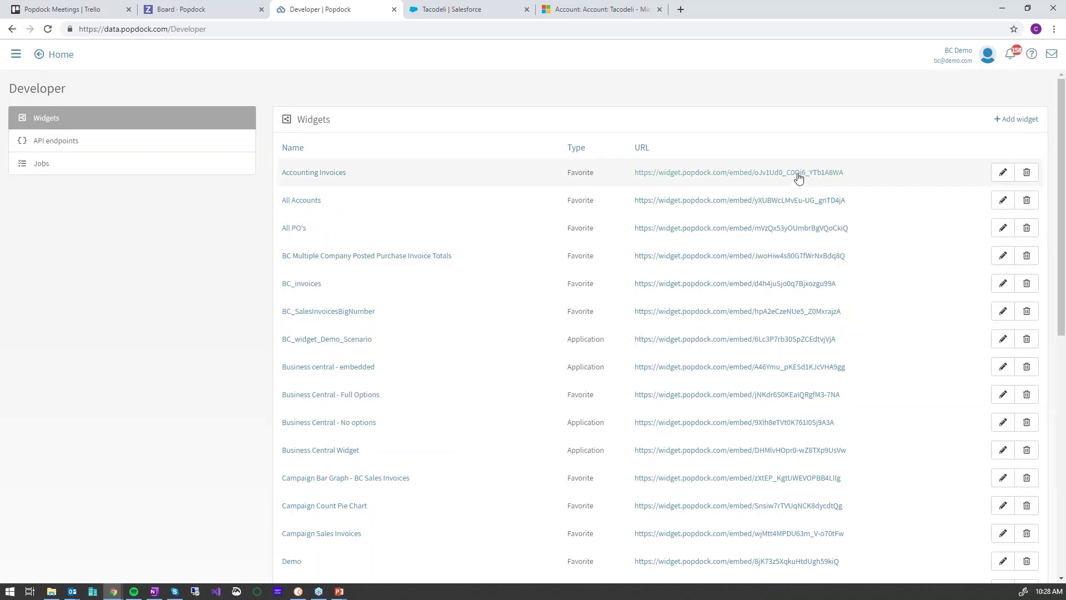
Edit the Accounting Invoices widget, leaving its type on Favorite, then switch to Dynamics 365
click(1003, 172)
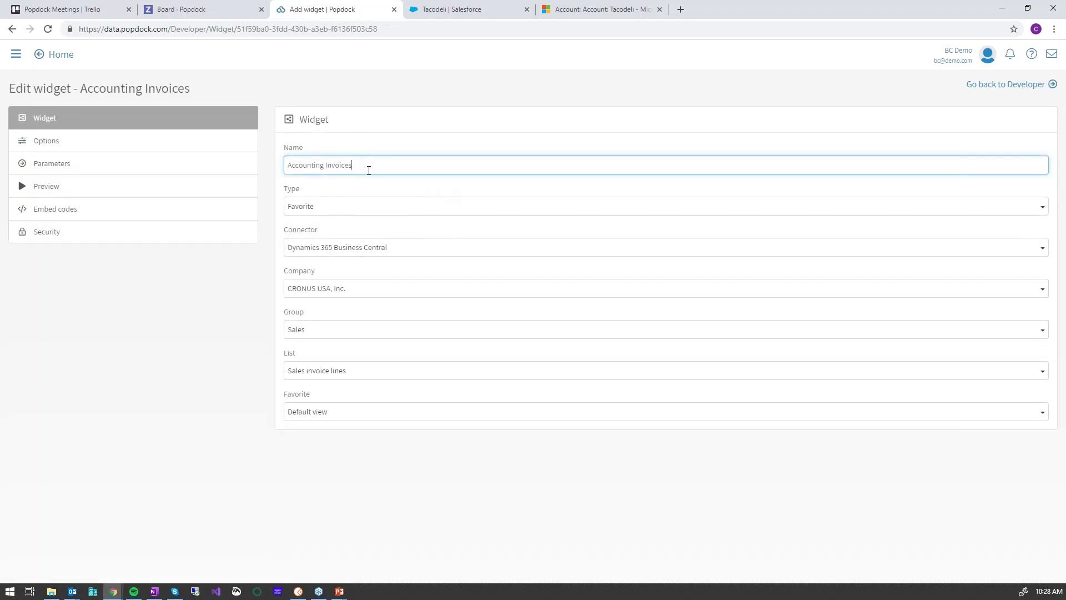
click(317, 209)
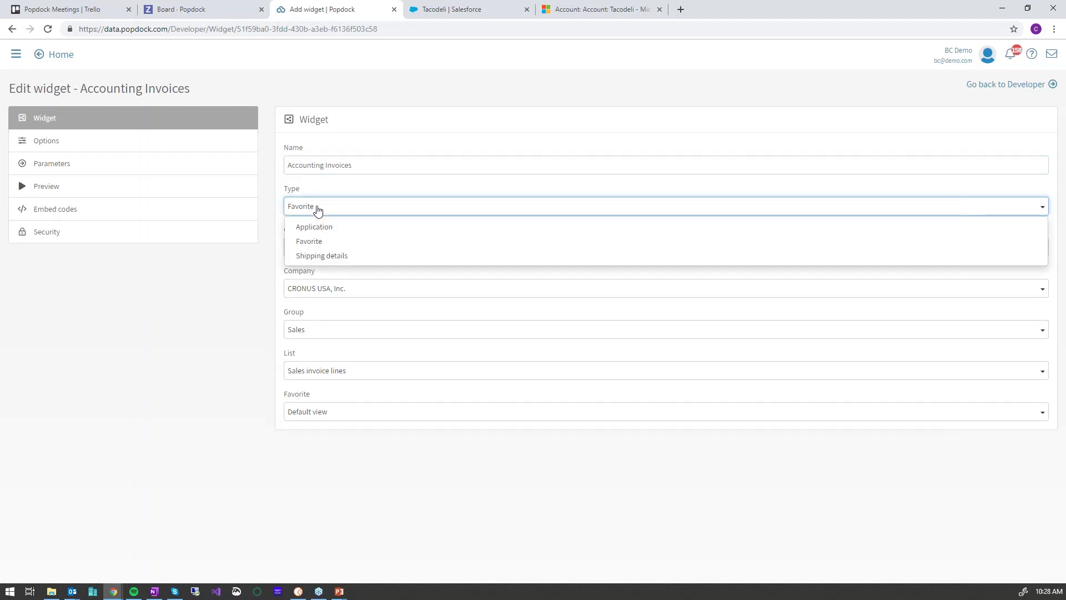
click(317, 209)
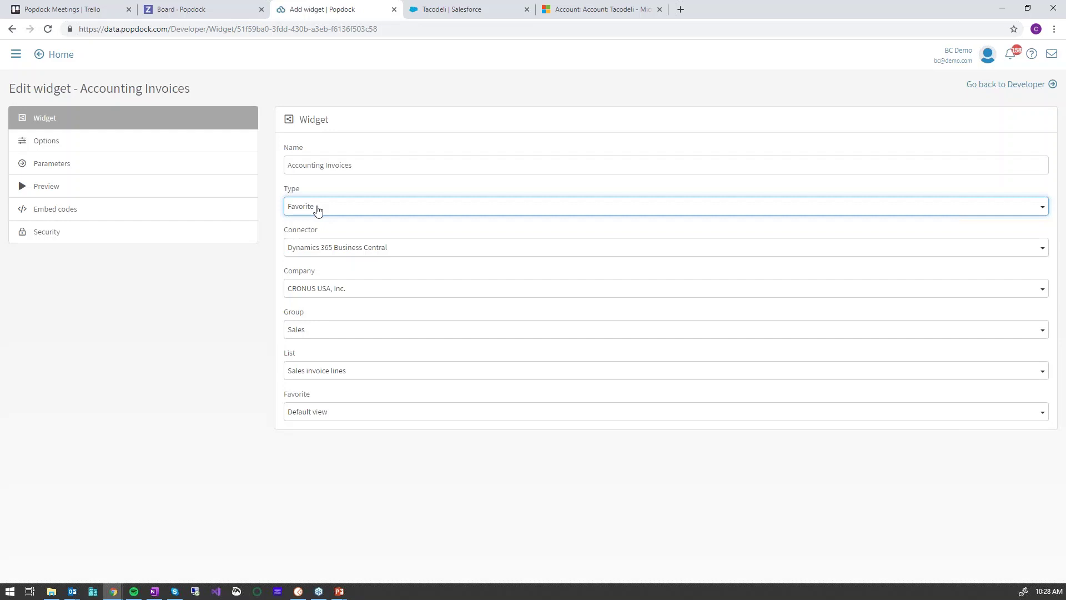
click(571, 12)
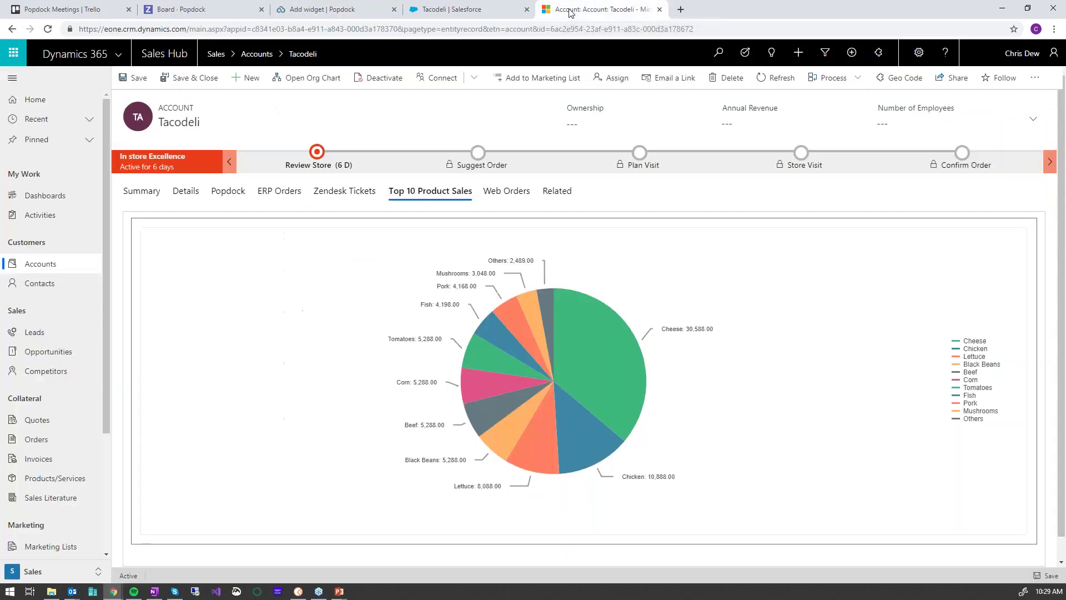
On the Tacodeli account, browse the embedded Popdock lists and show the ERP sales invoices
click(228, 192)
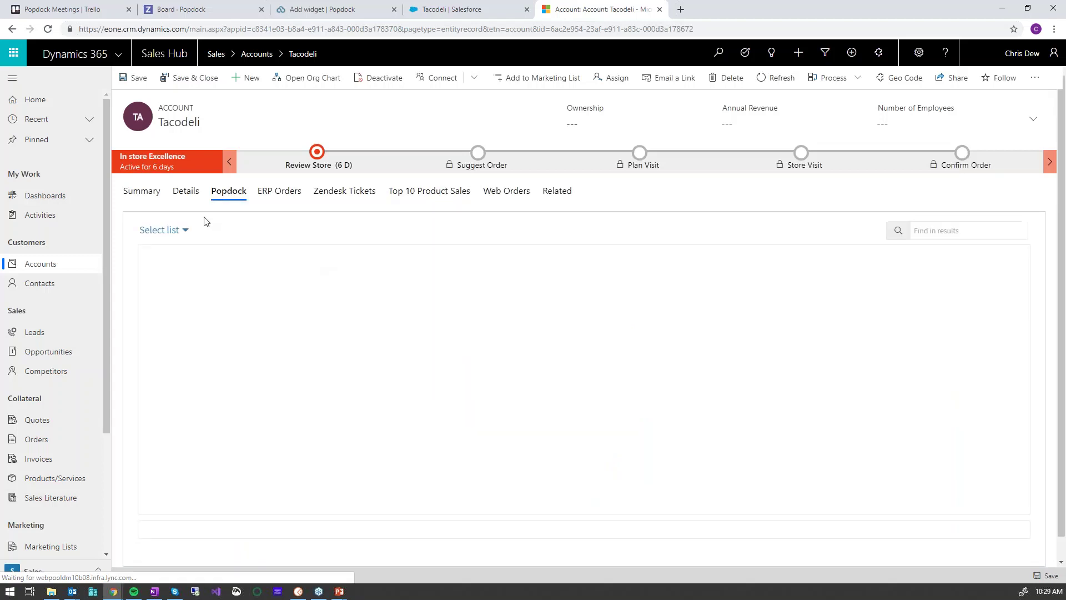
click(186, 232)
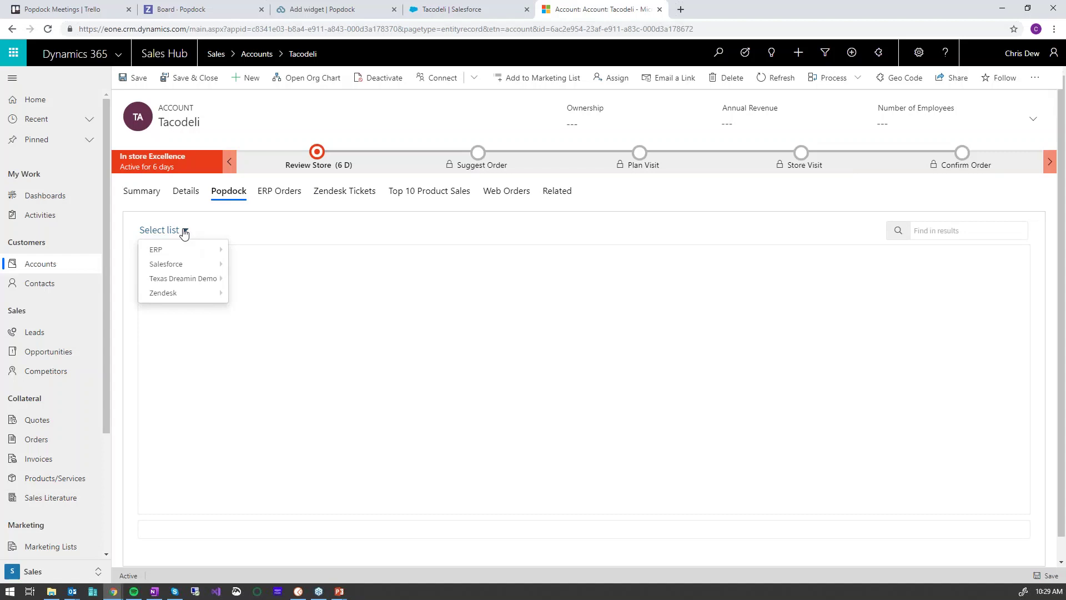
mouse_move(166, 250)
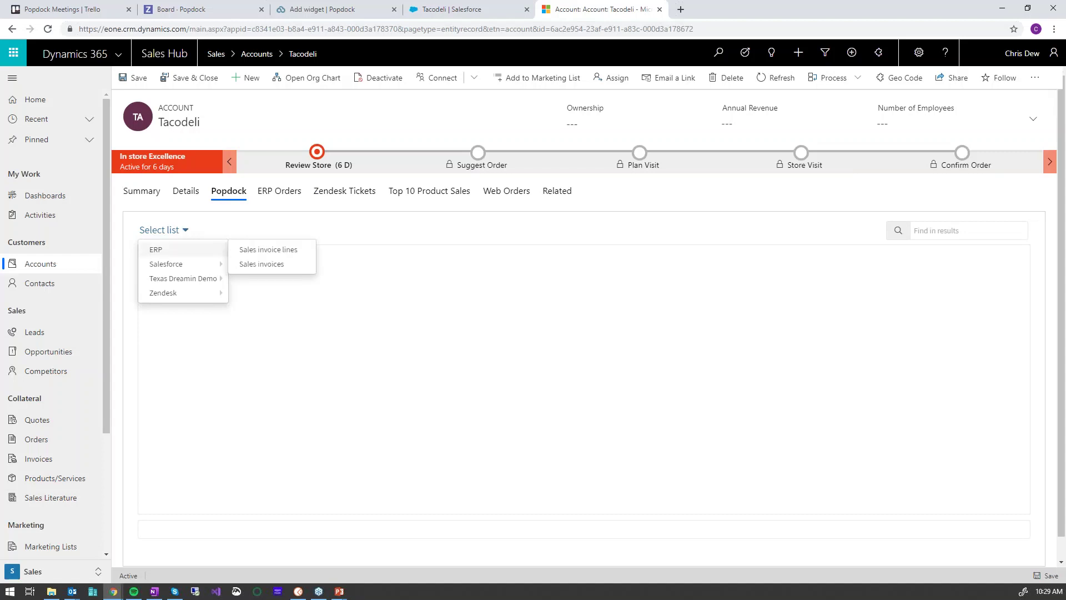
mouse_move(198, 269)
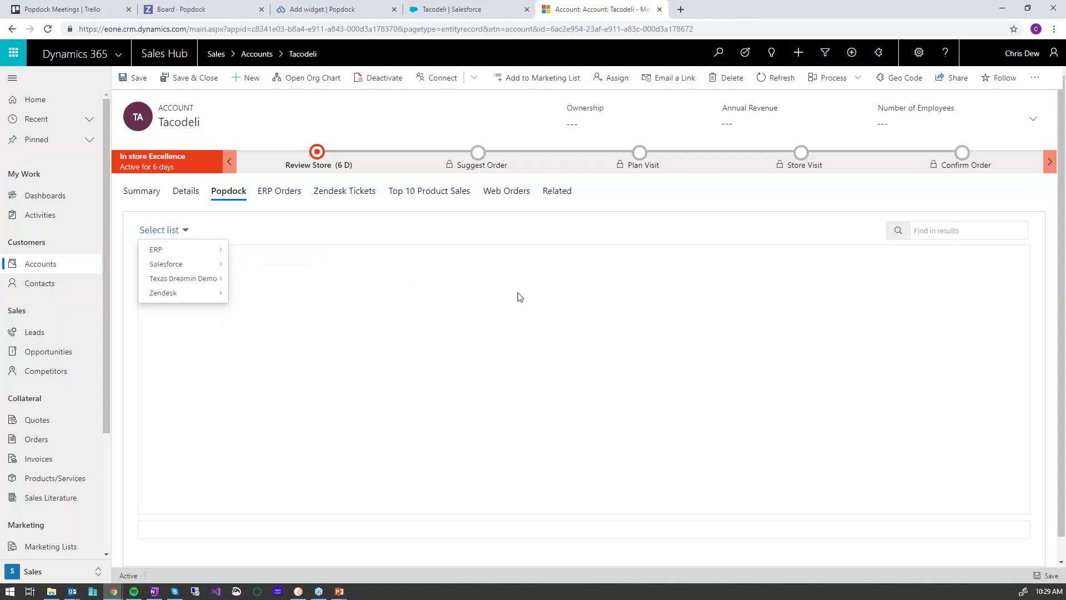
click(282, 193)
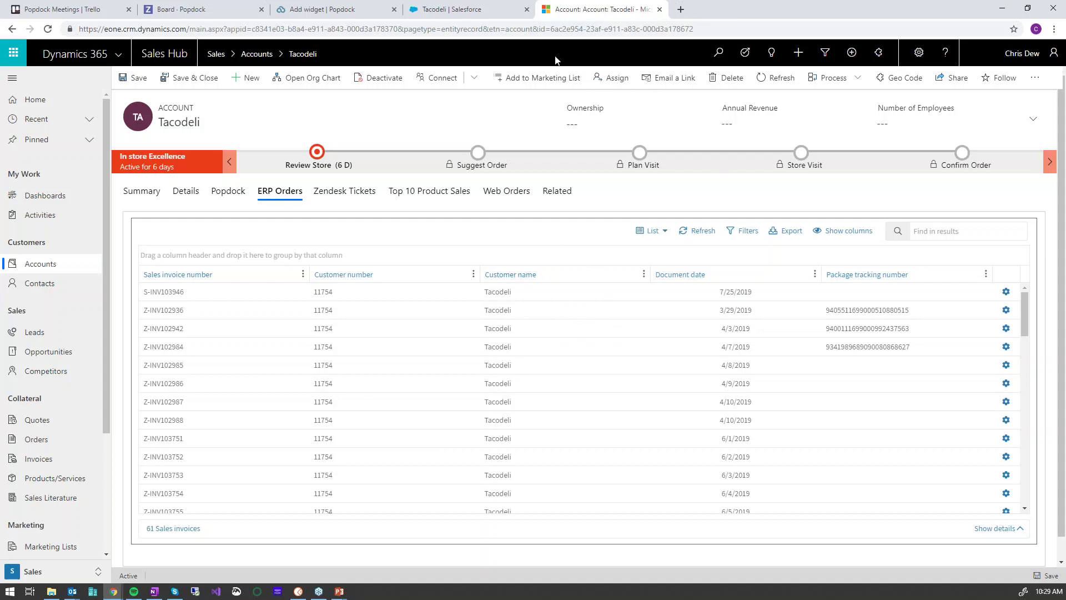
click(340, 10)
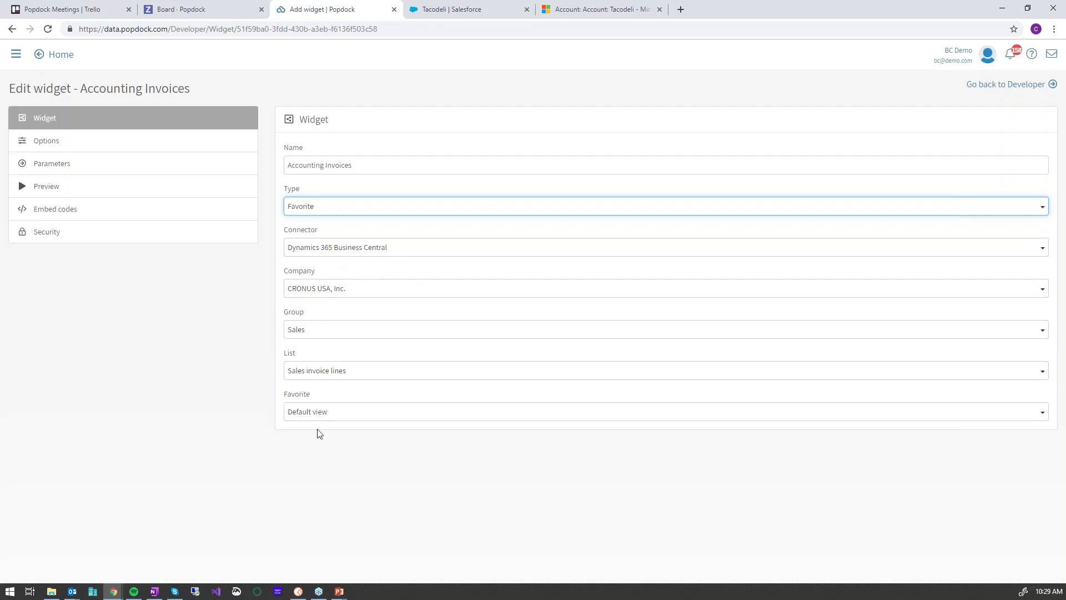
Review the widget's favorite views and display options, then open its embed codes
click(315, 414)
click(315, 414)
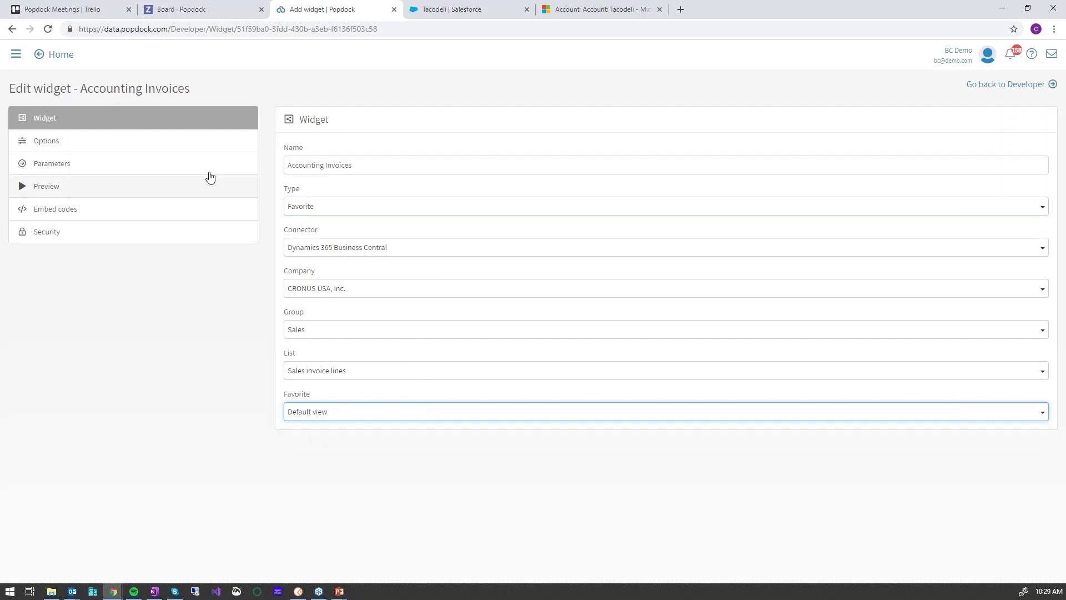
click(133, 143)
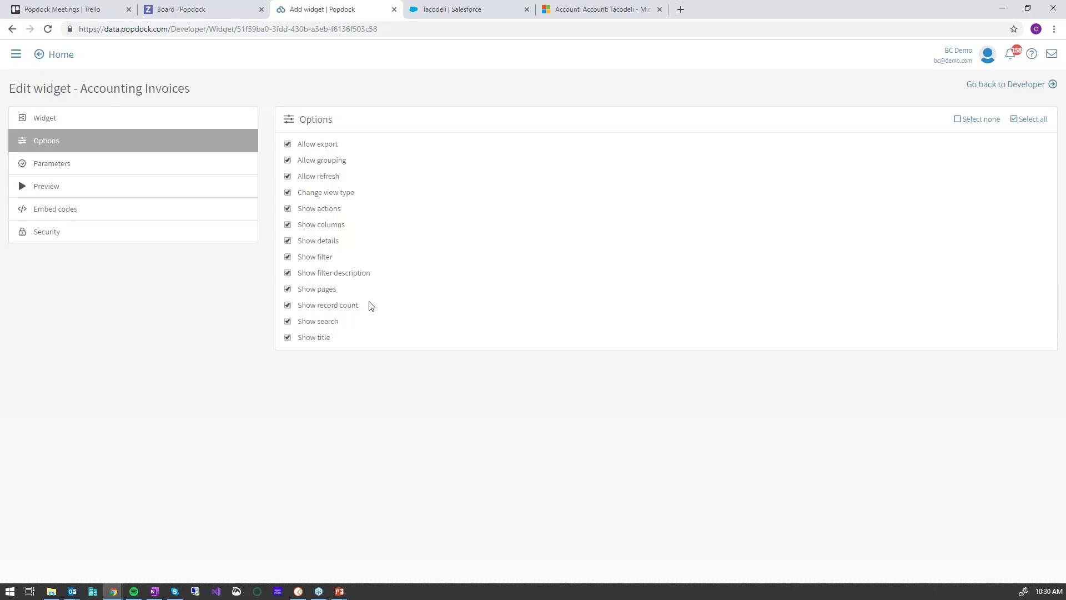
click(205, 213)
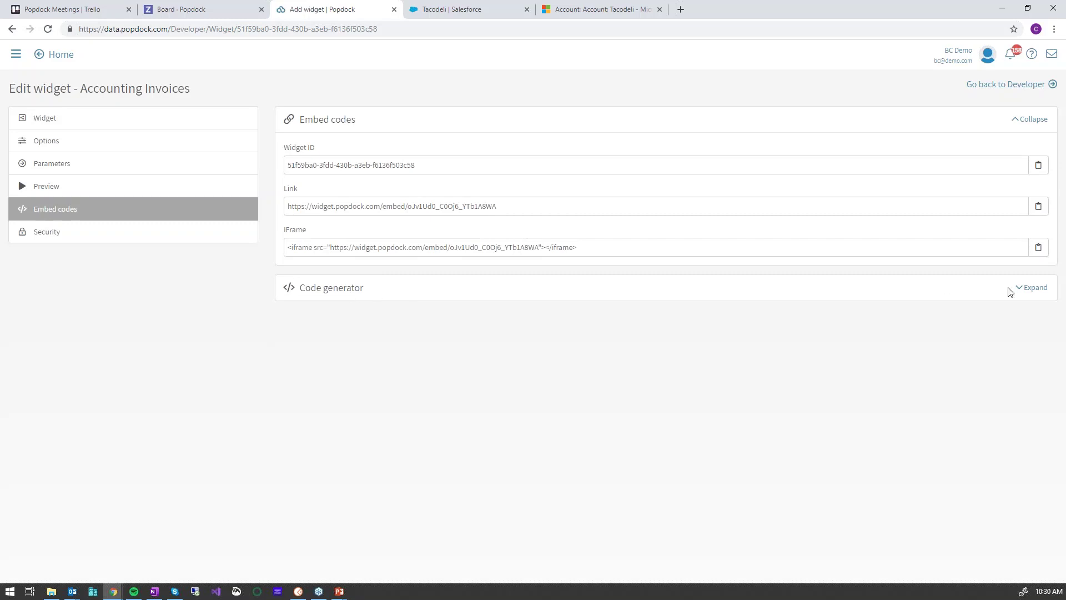
click(1035, 289)
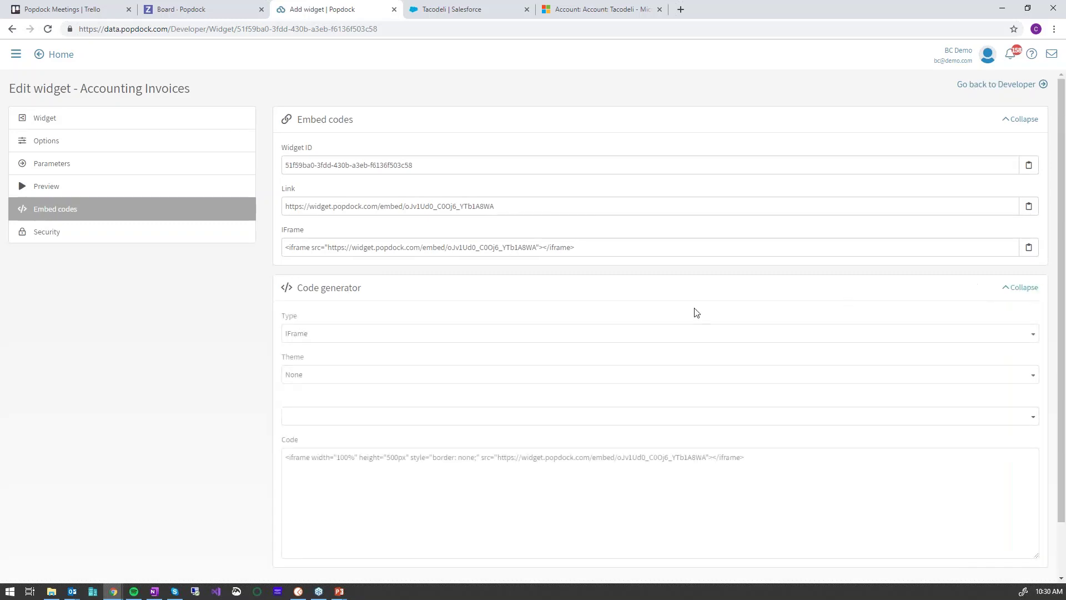
Keep the IFrame code type and apply the Dynamics 365 Business Central theme
click(361, 336)
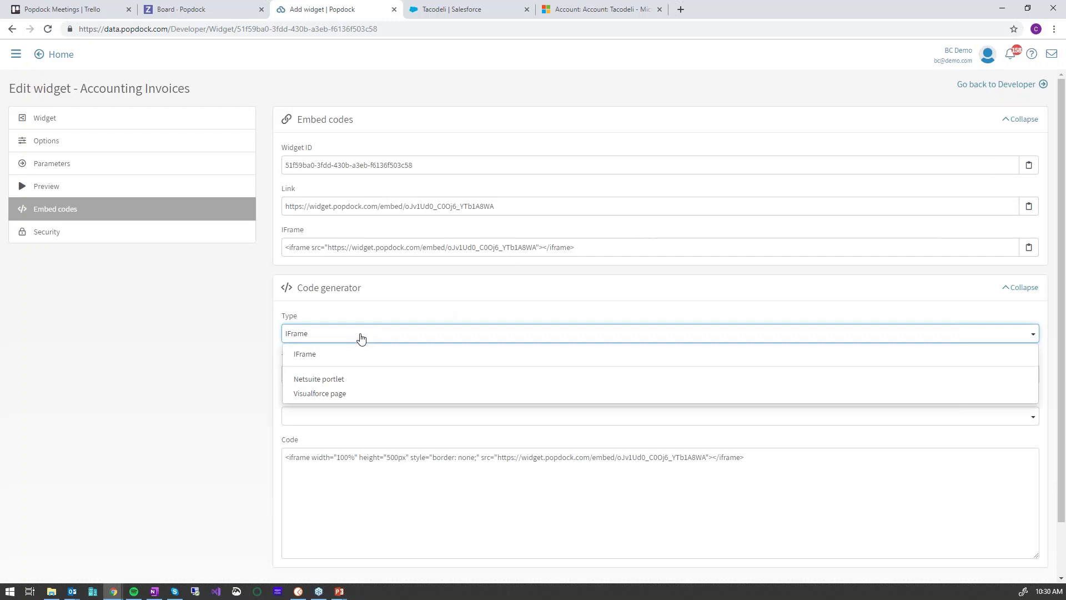
click(361, 338)
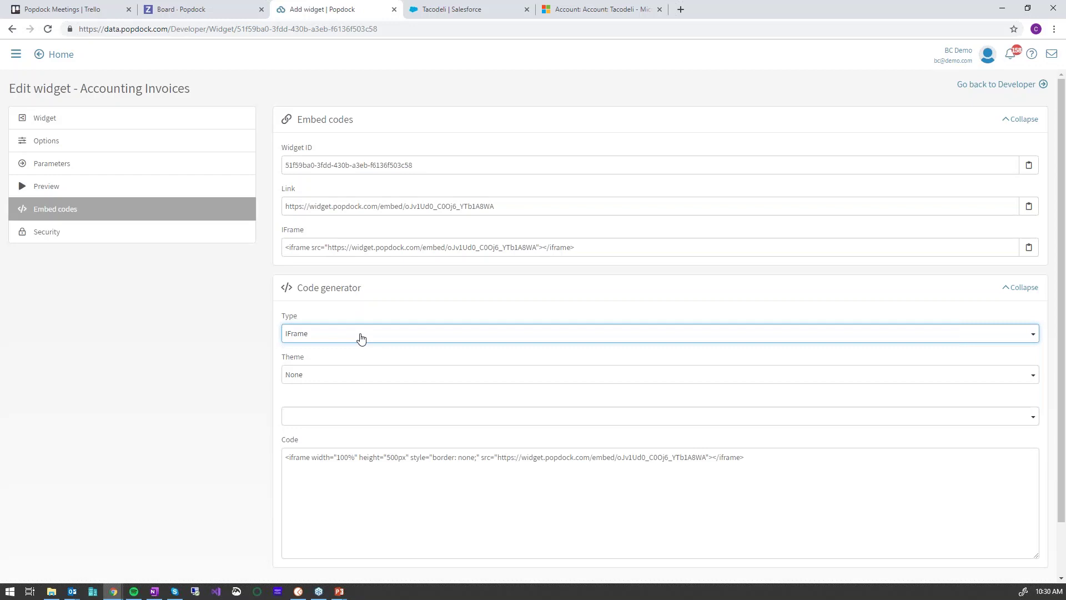
click(329, 377)
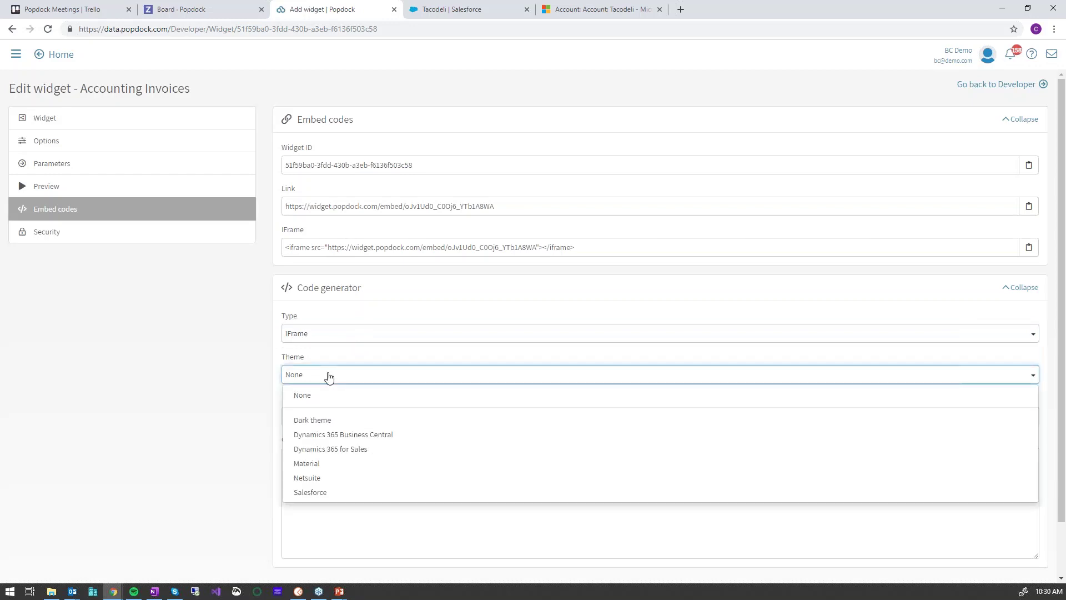
click(375, 435)
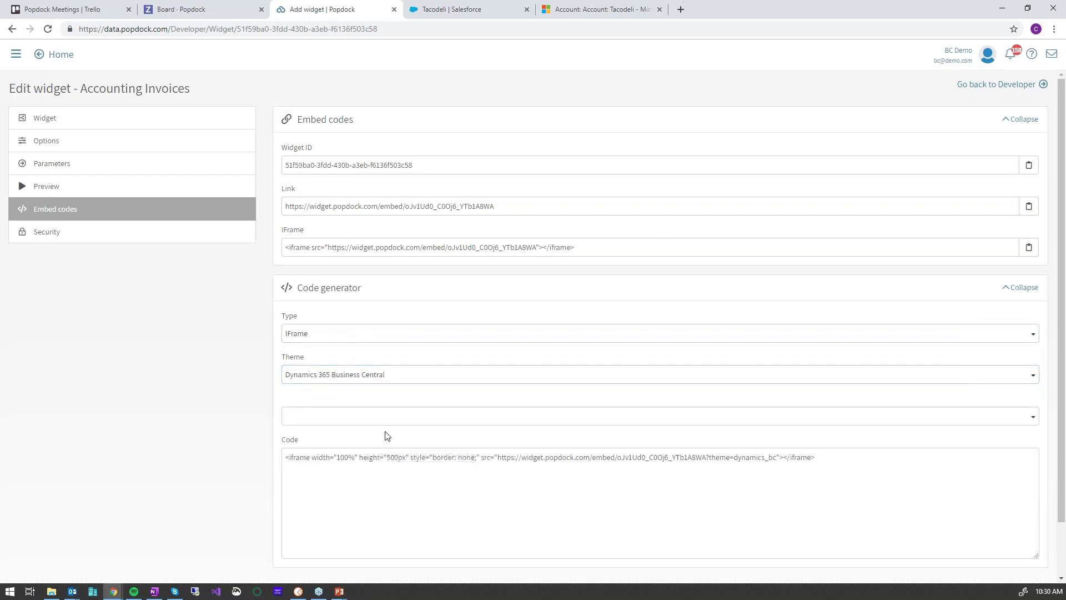
Select the widget's embed URL in the generated code, then advance to the next slide
click(669, 459)
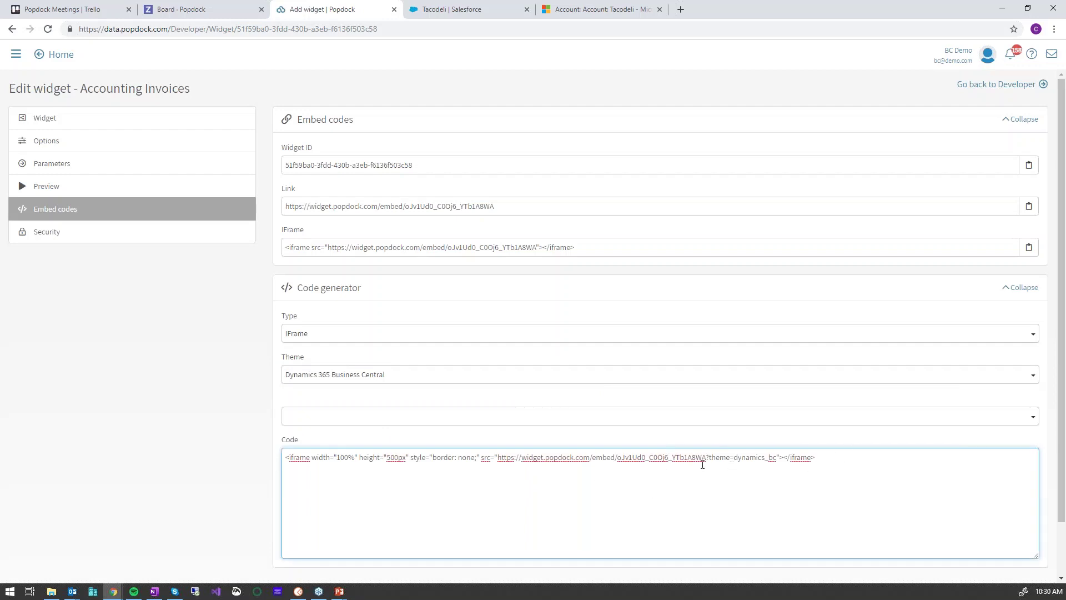
drag(705, 460, 500, 465)
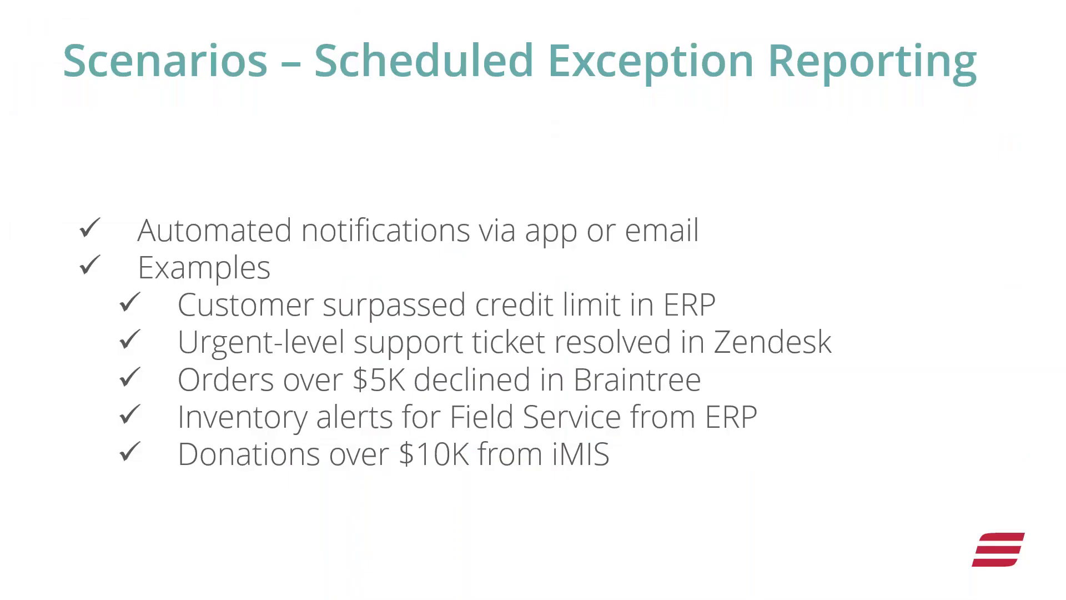
click(870, 348)
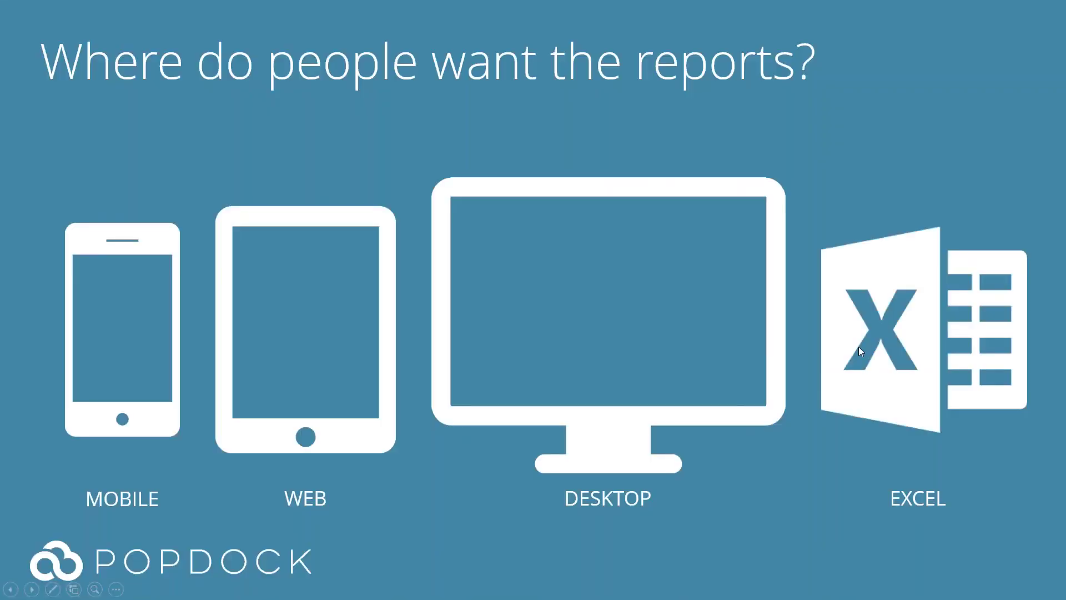